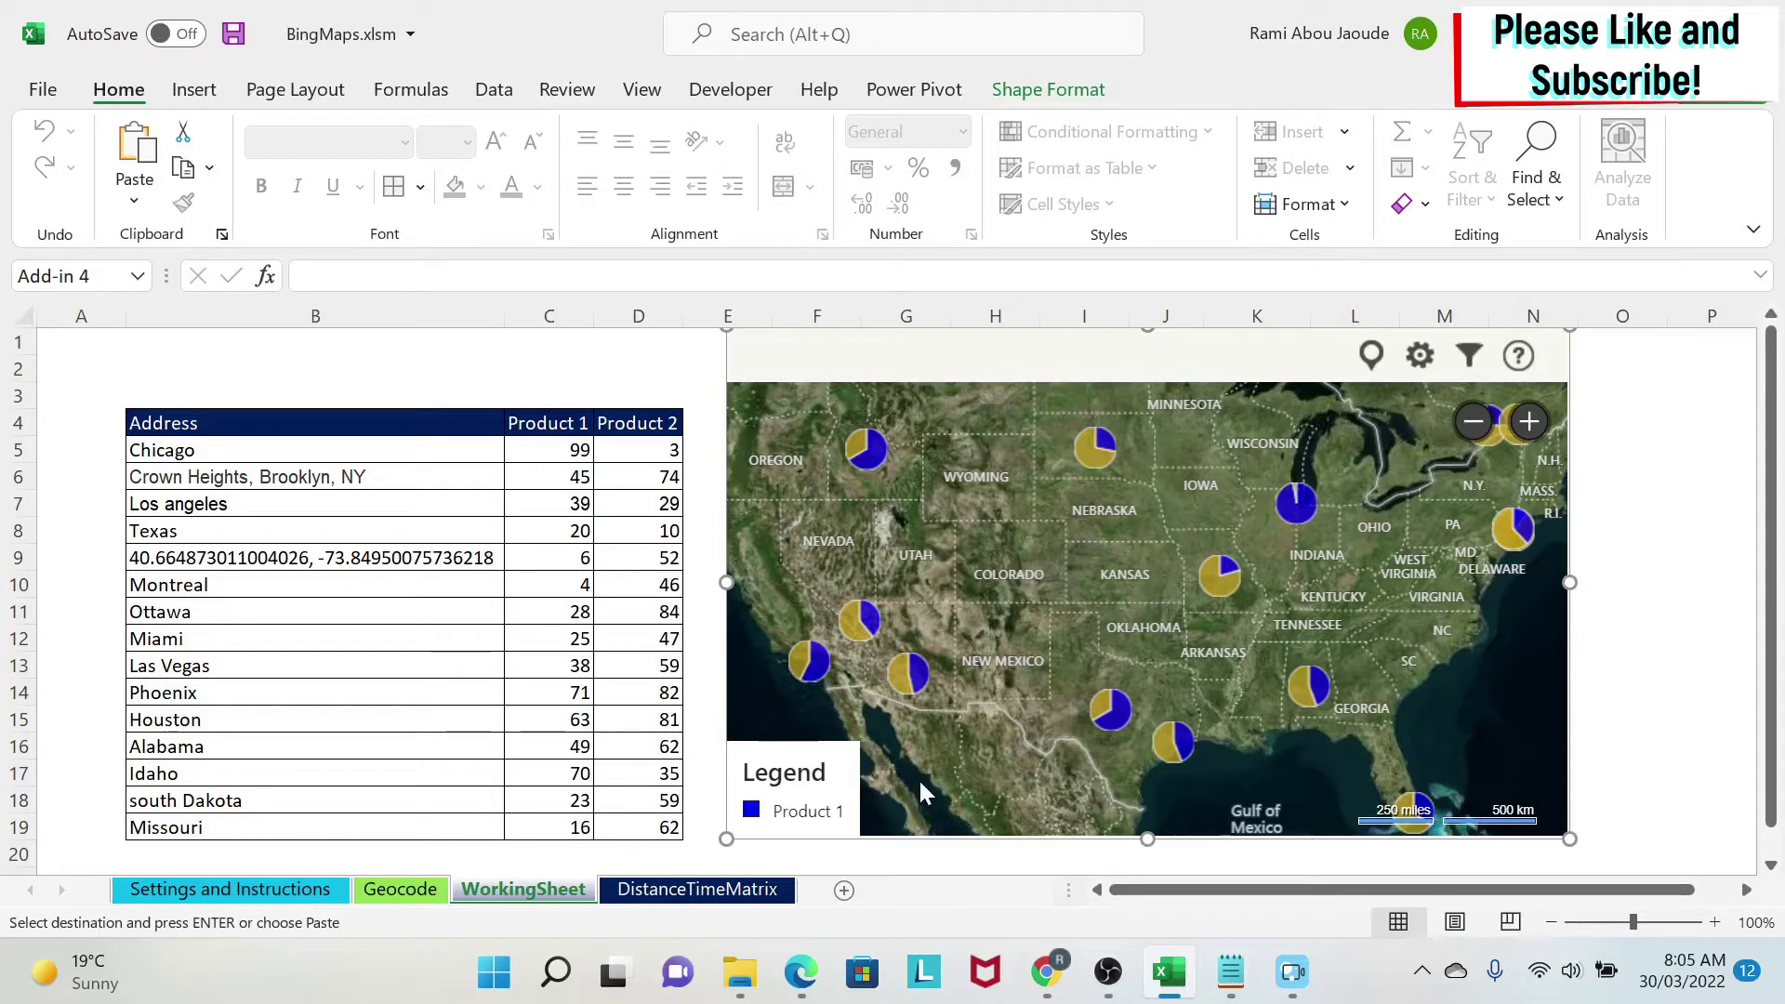
- Check Texas's Product 1 and Product 2 values on the map, then zoom in and back out to the US
left_click(1118, 711)
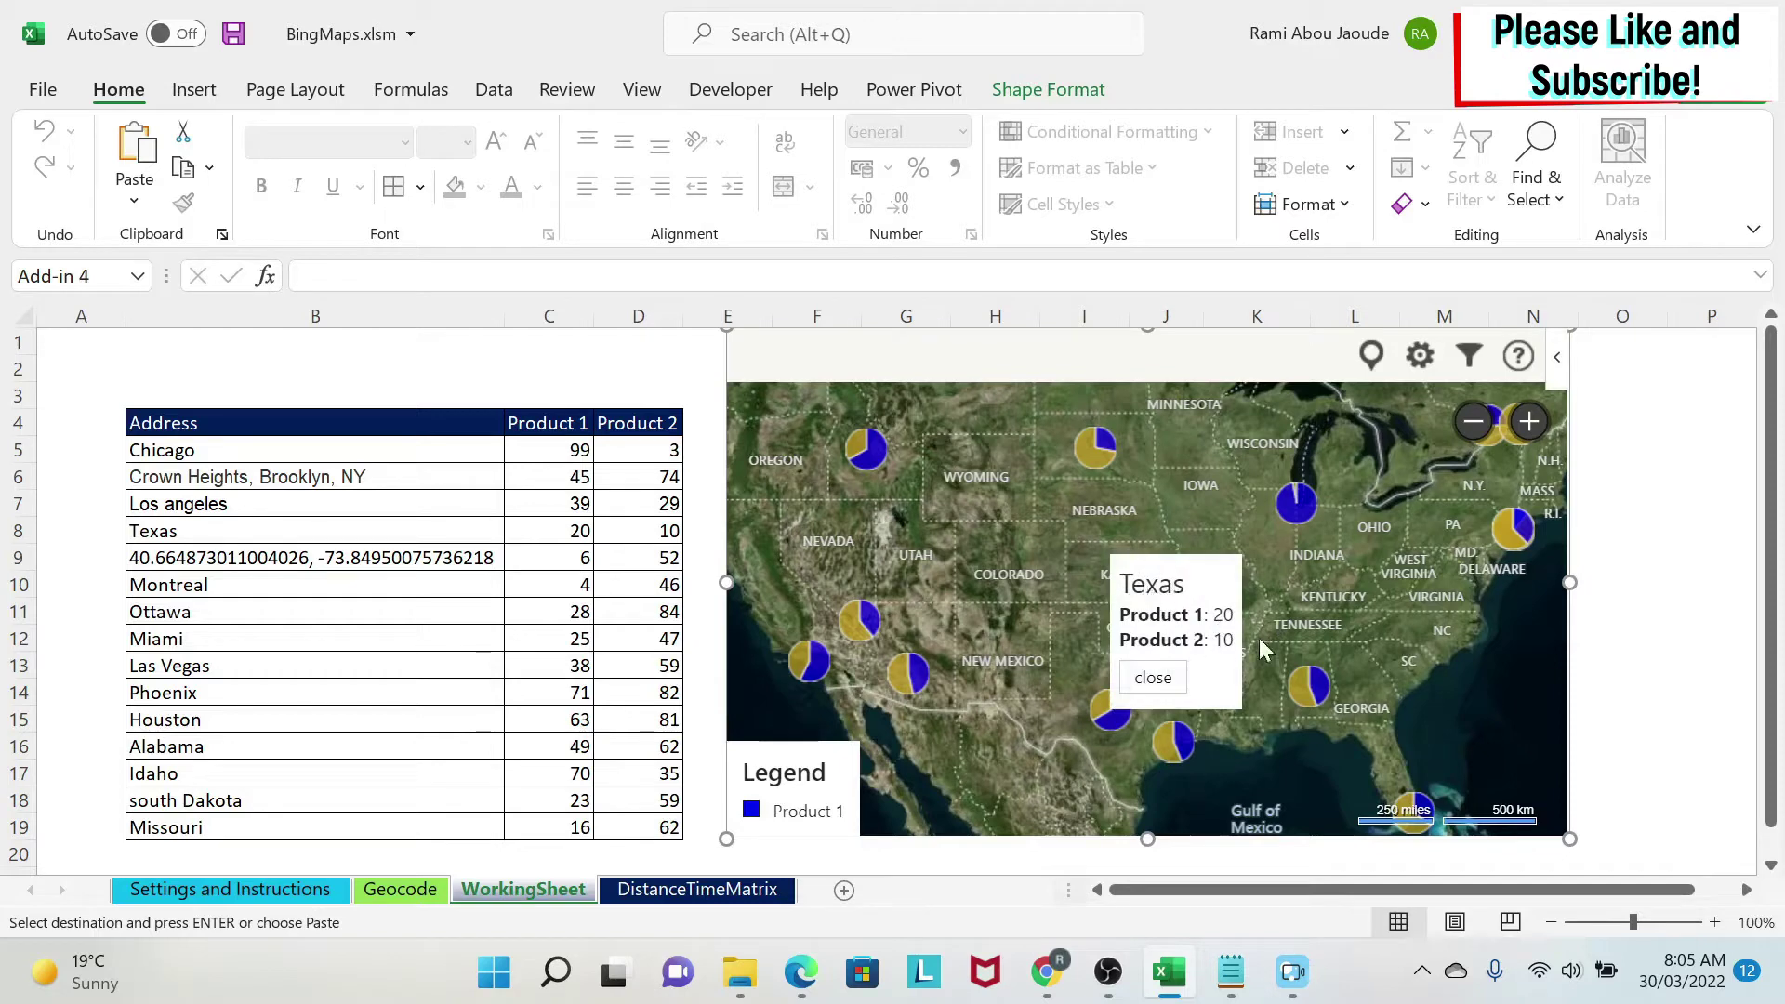
left_click(1156, 682)
left_click(1529, 424)
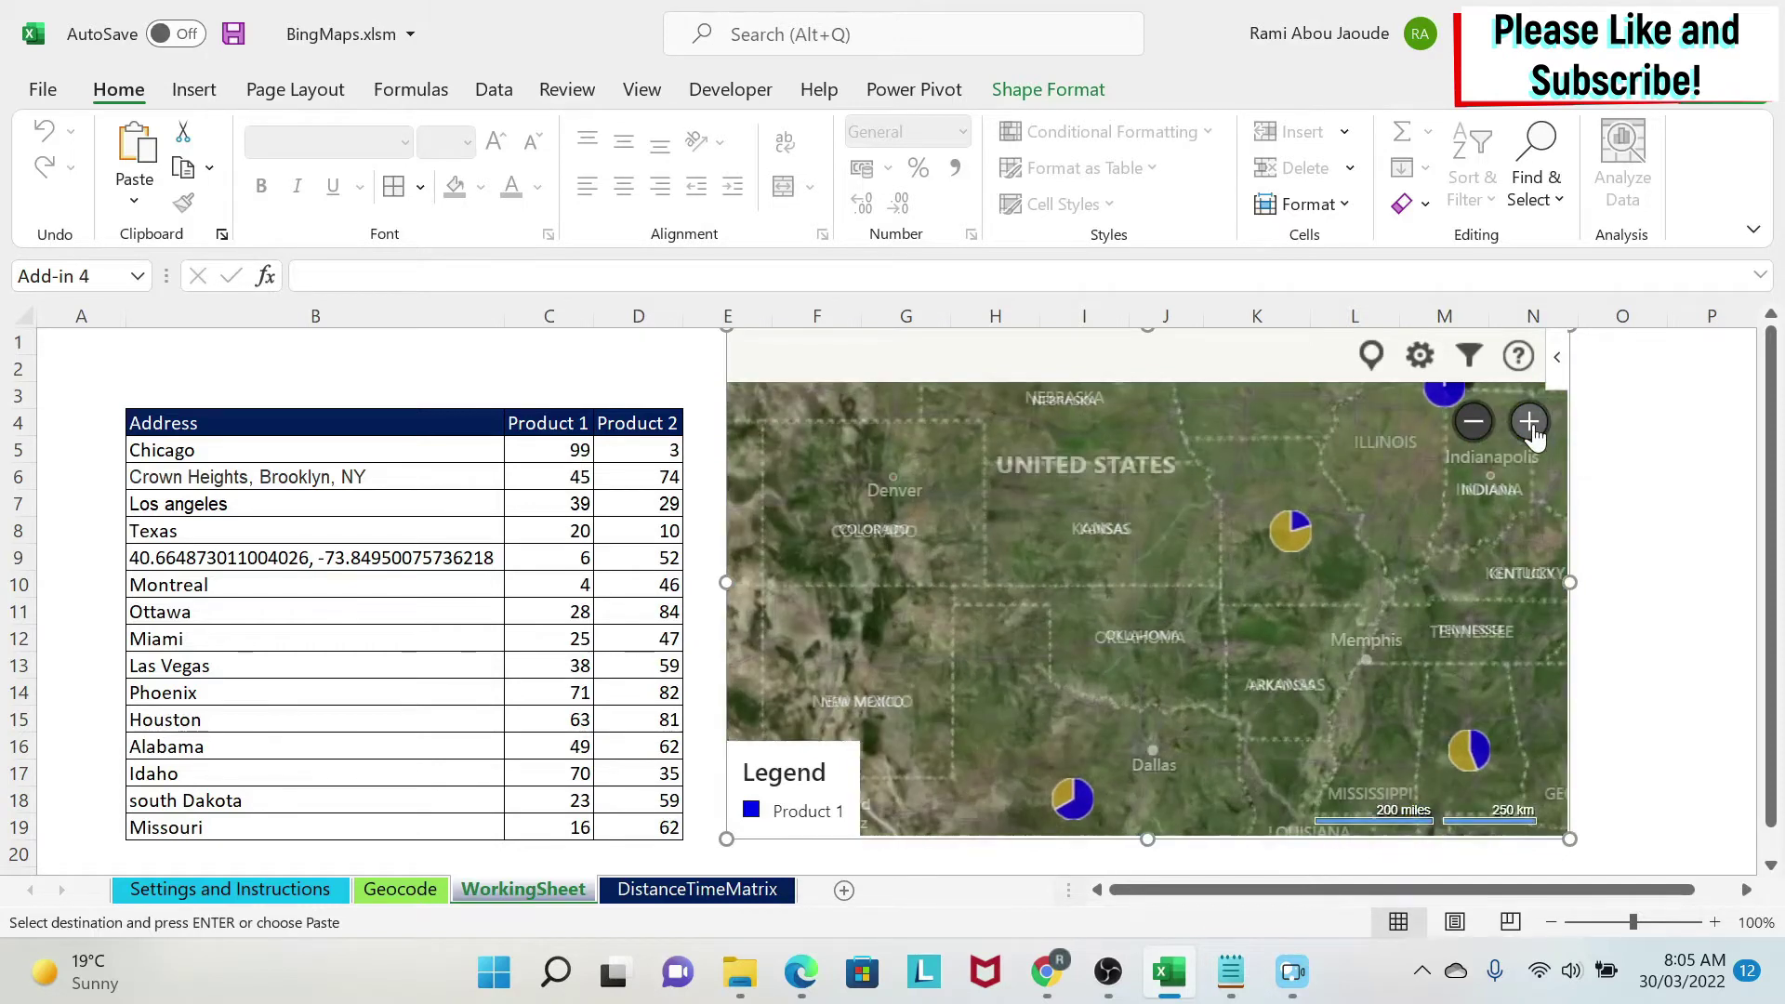
left_click(1474, 424)
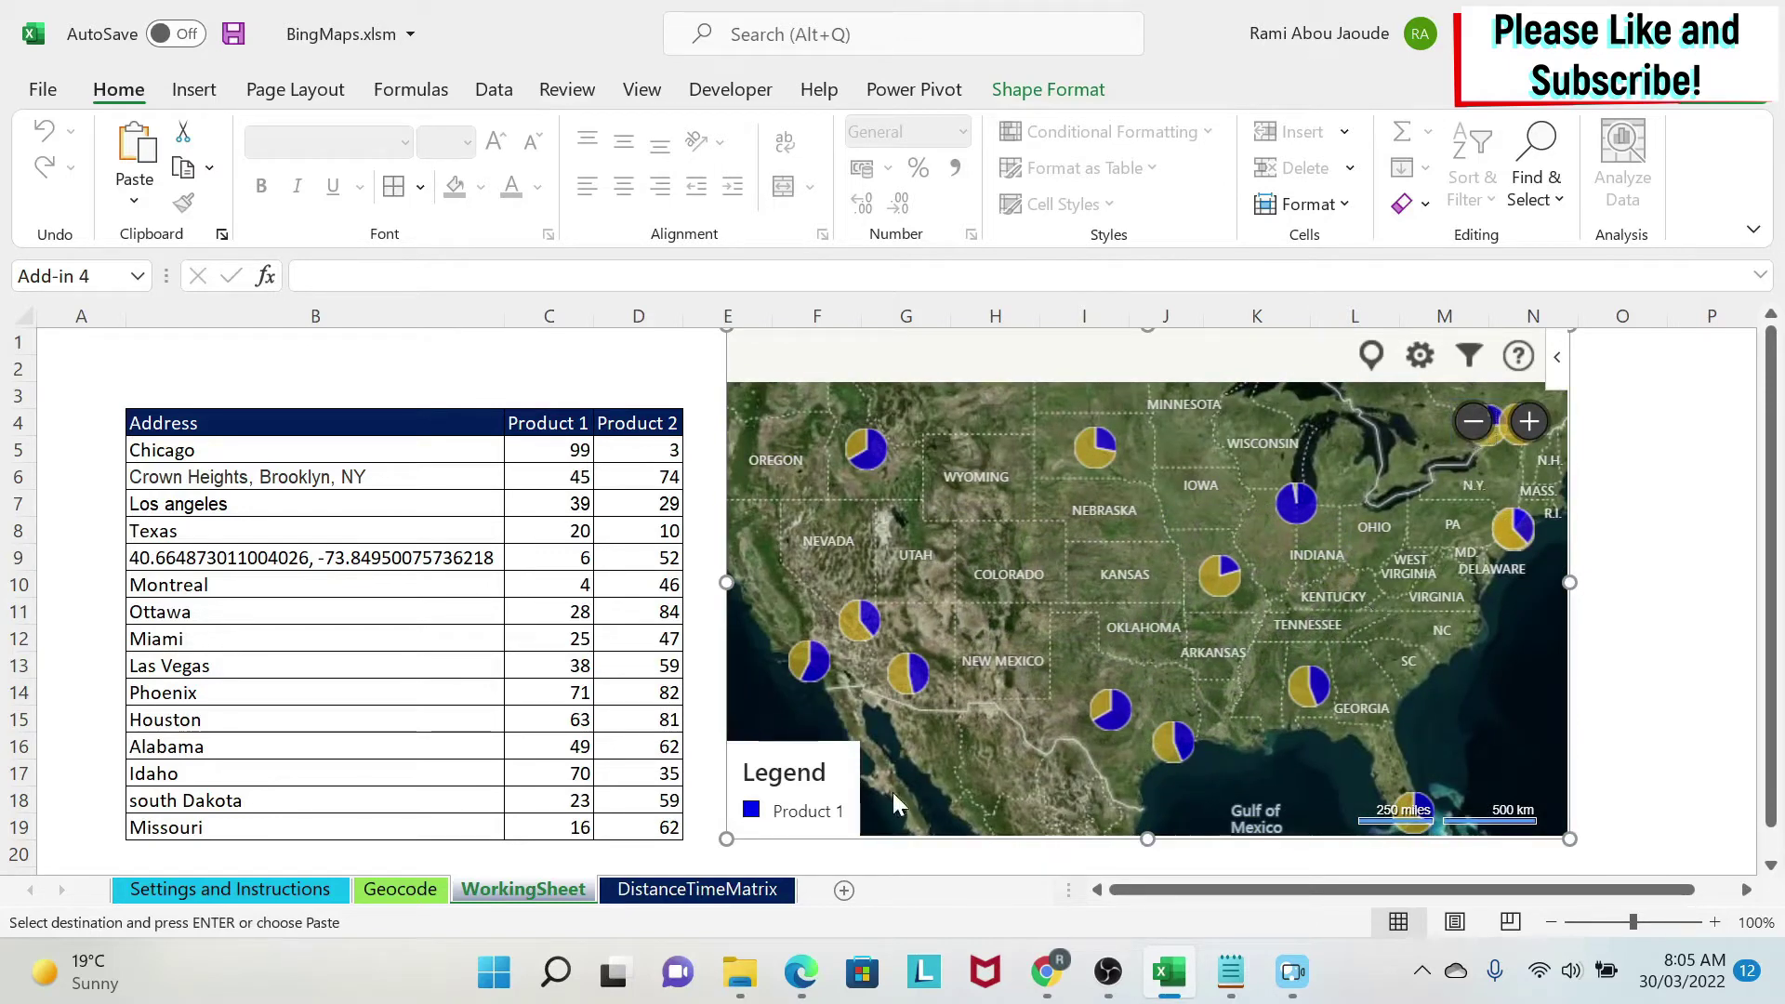
- Review the Geocode sheet's four location names and their latitude and longitude values
left_click(403, 890)
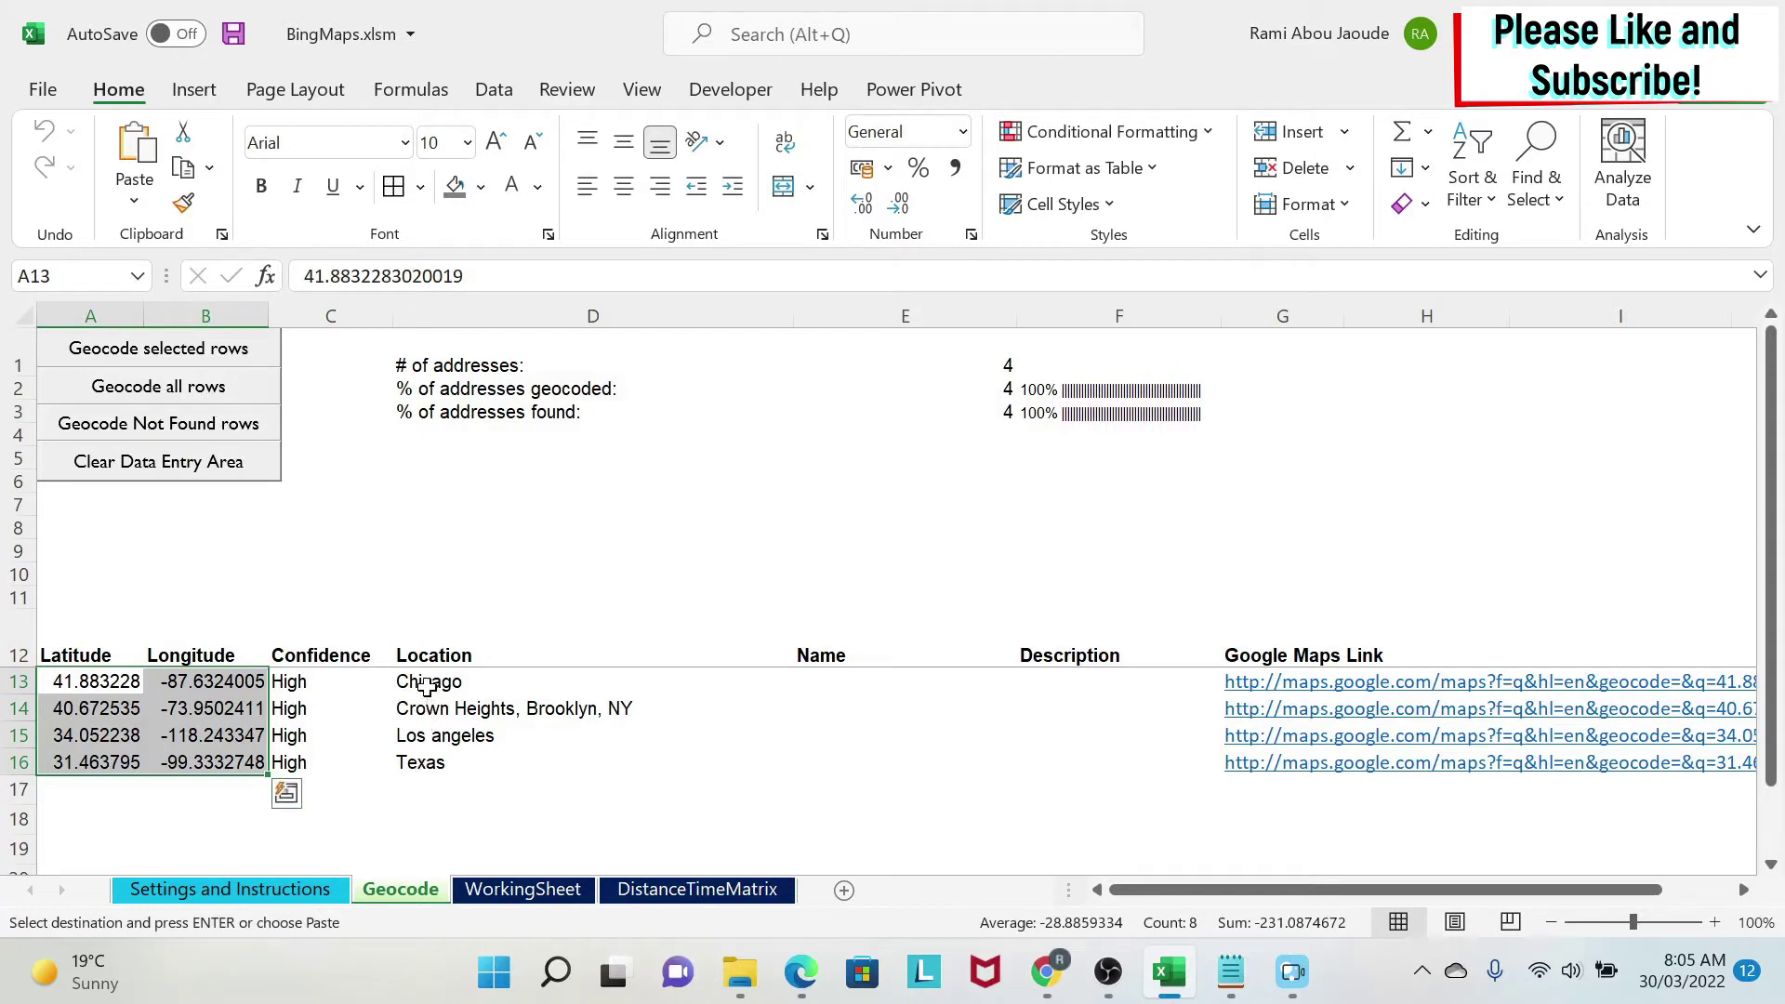
left_click_drag(432, 681, 428, 762)
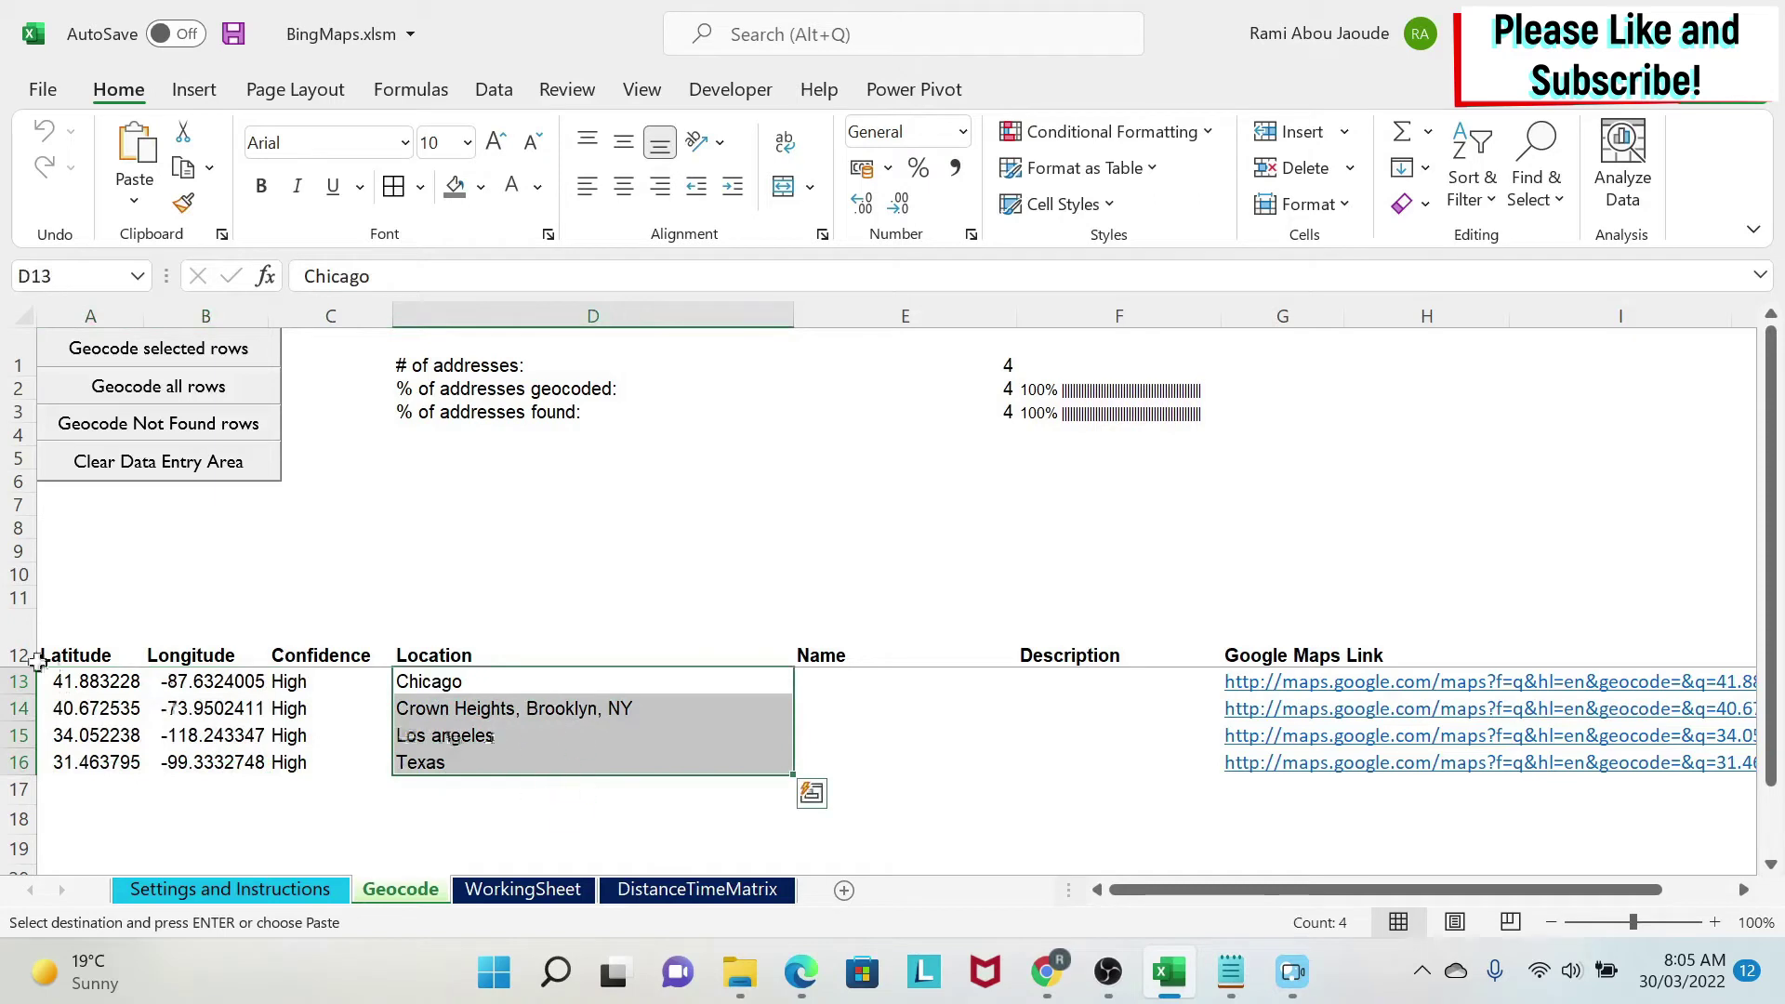
left_click_drag(48, 682, 203, 766)
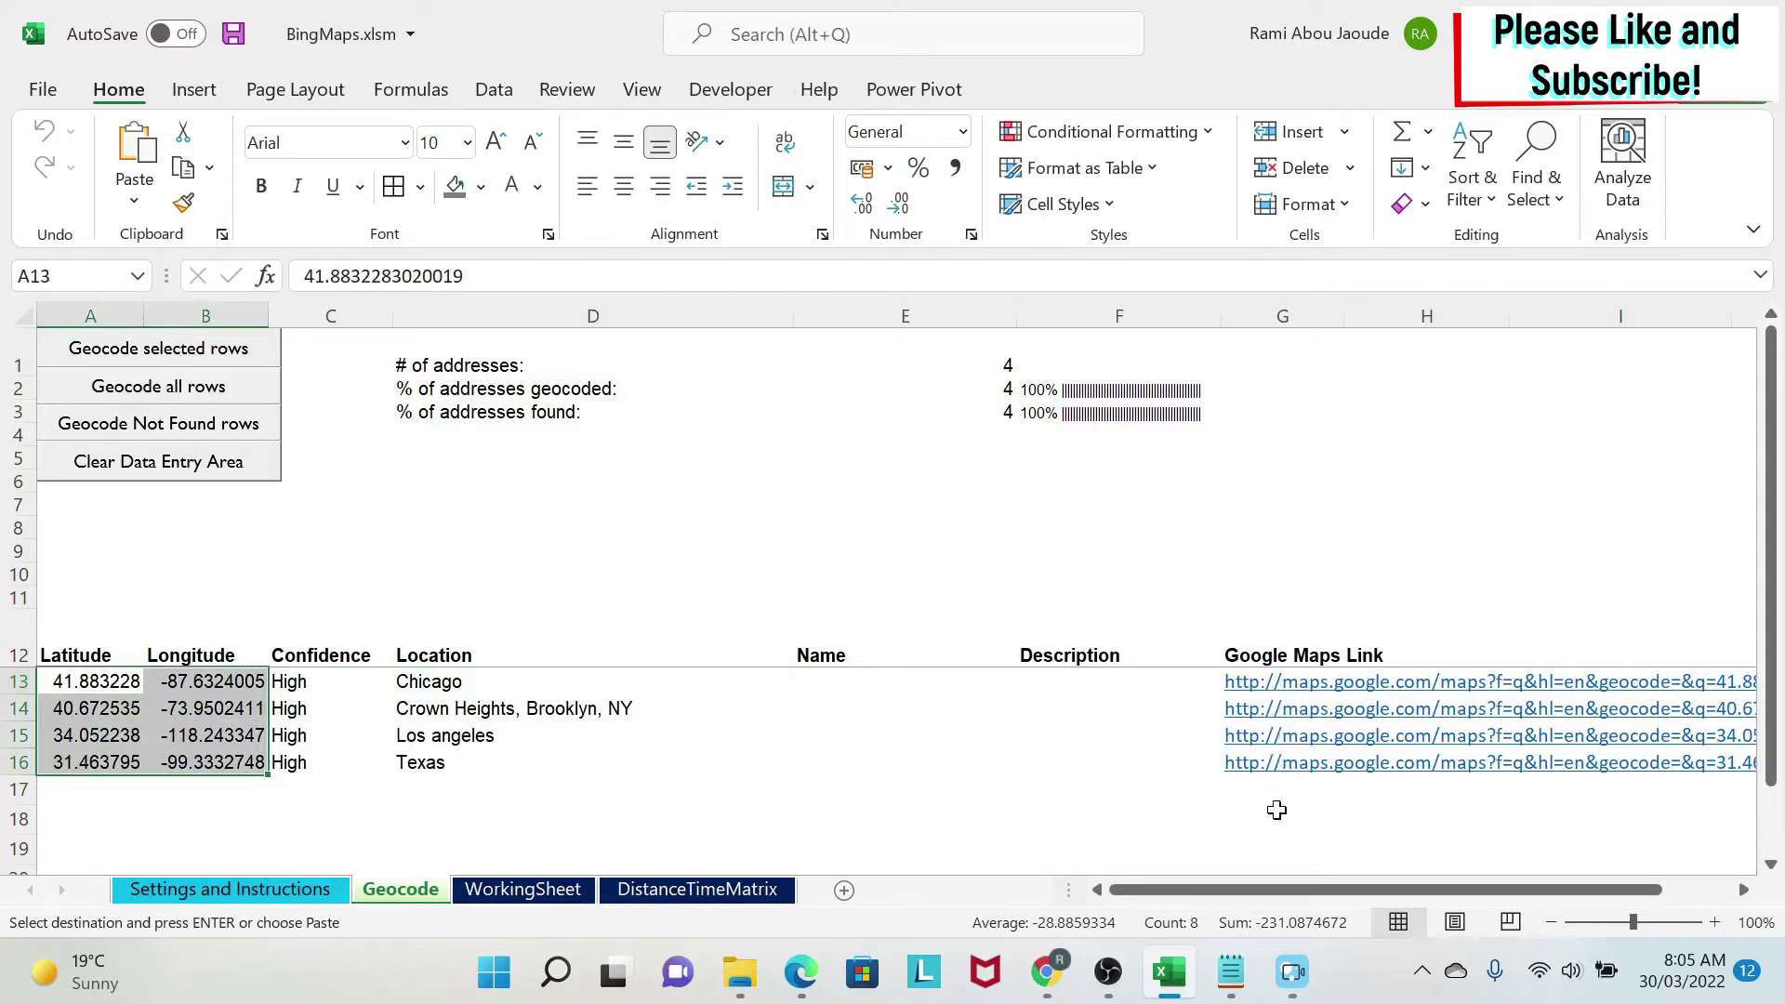
left_click(706, 898)
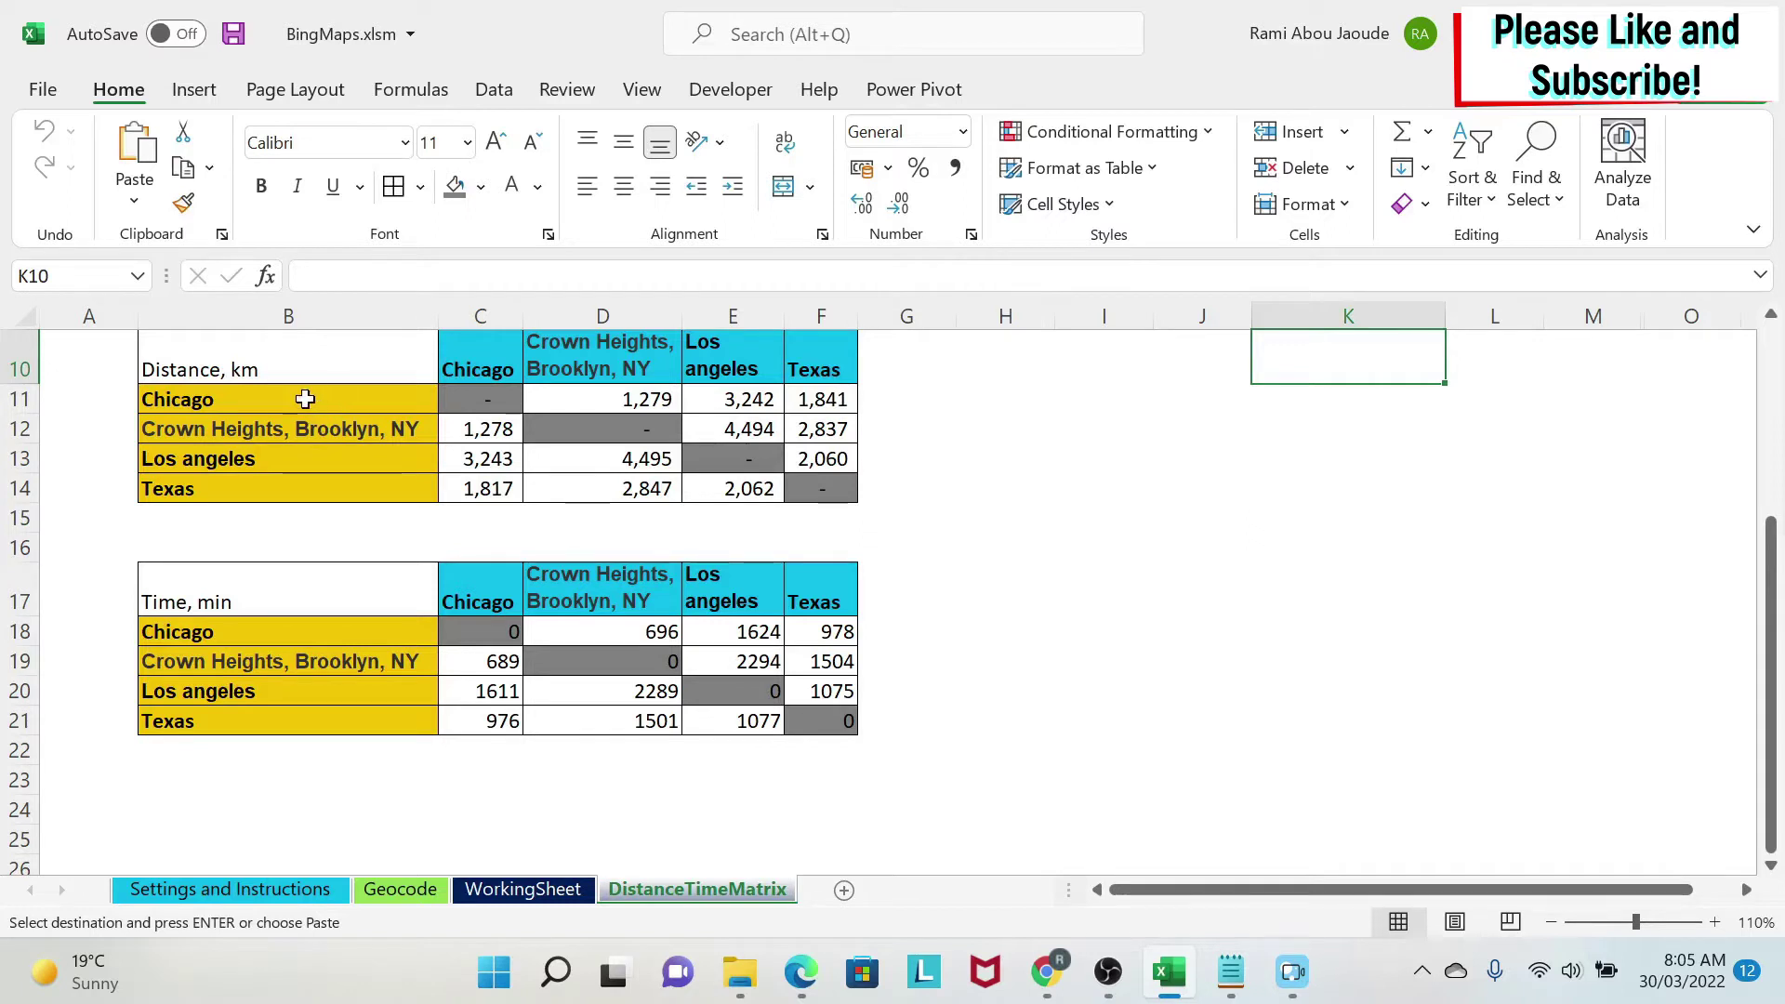
left_click(631, 398)
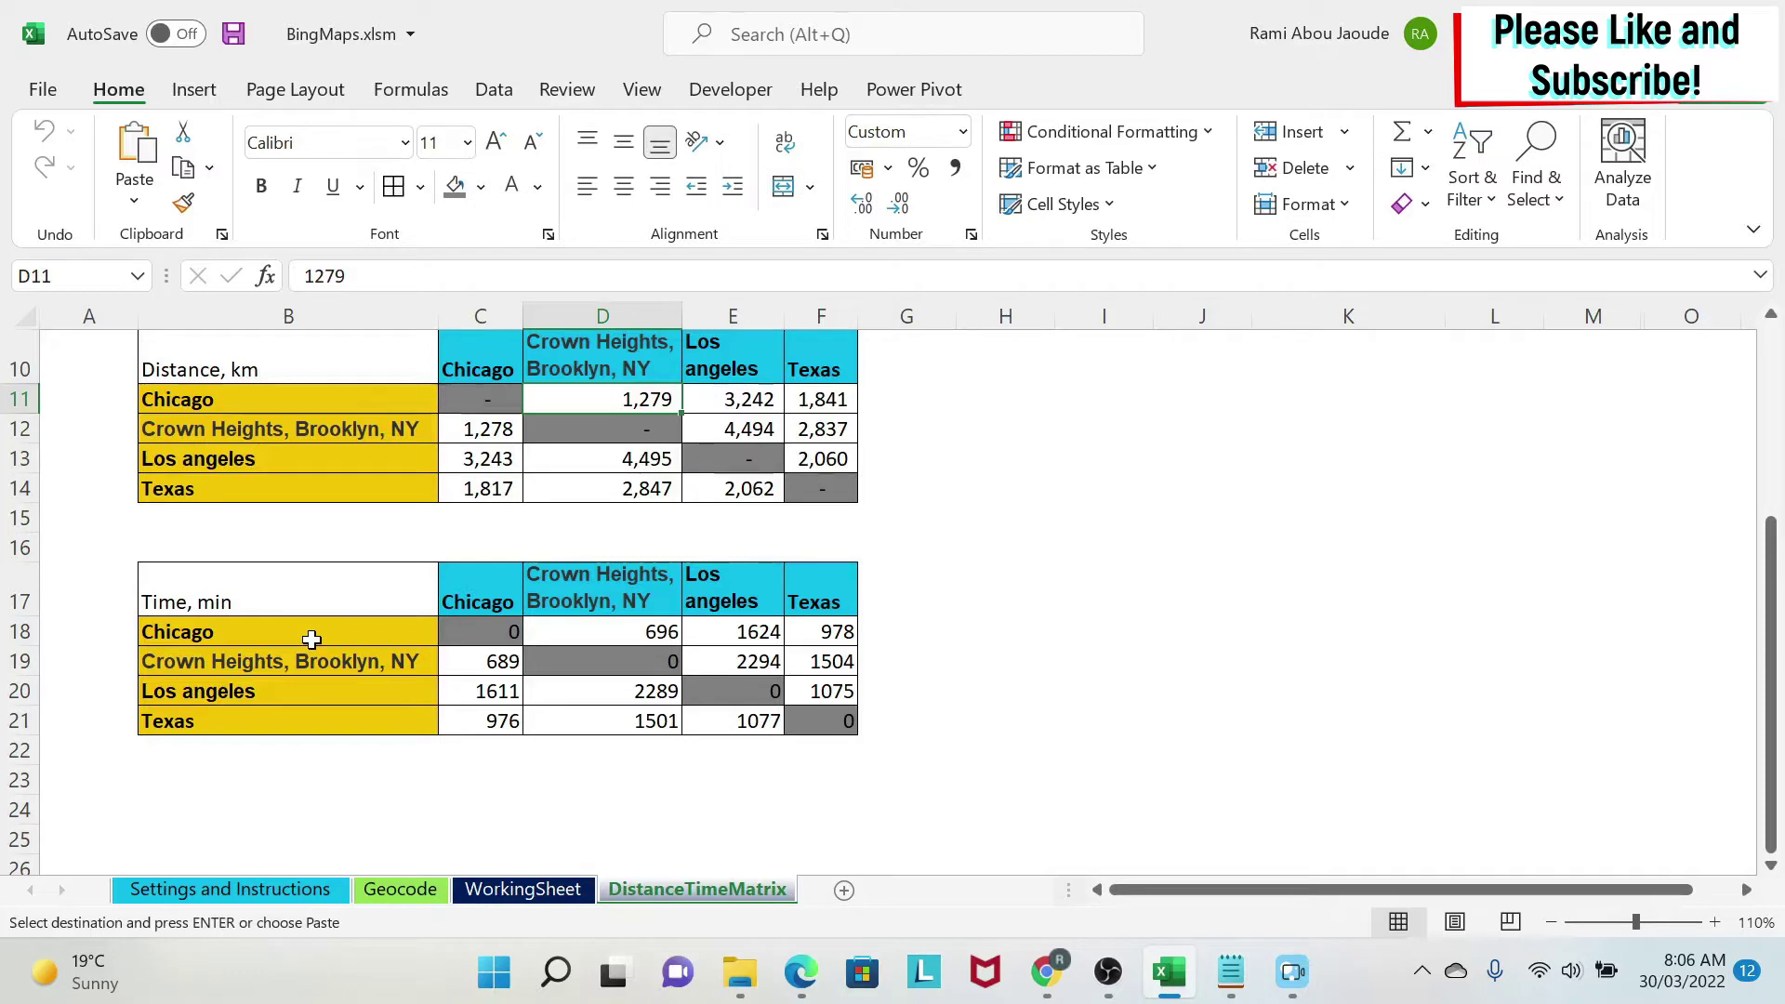
left_click(498, 889)
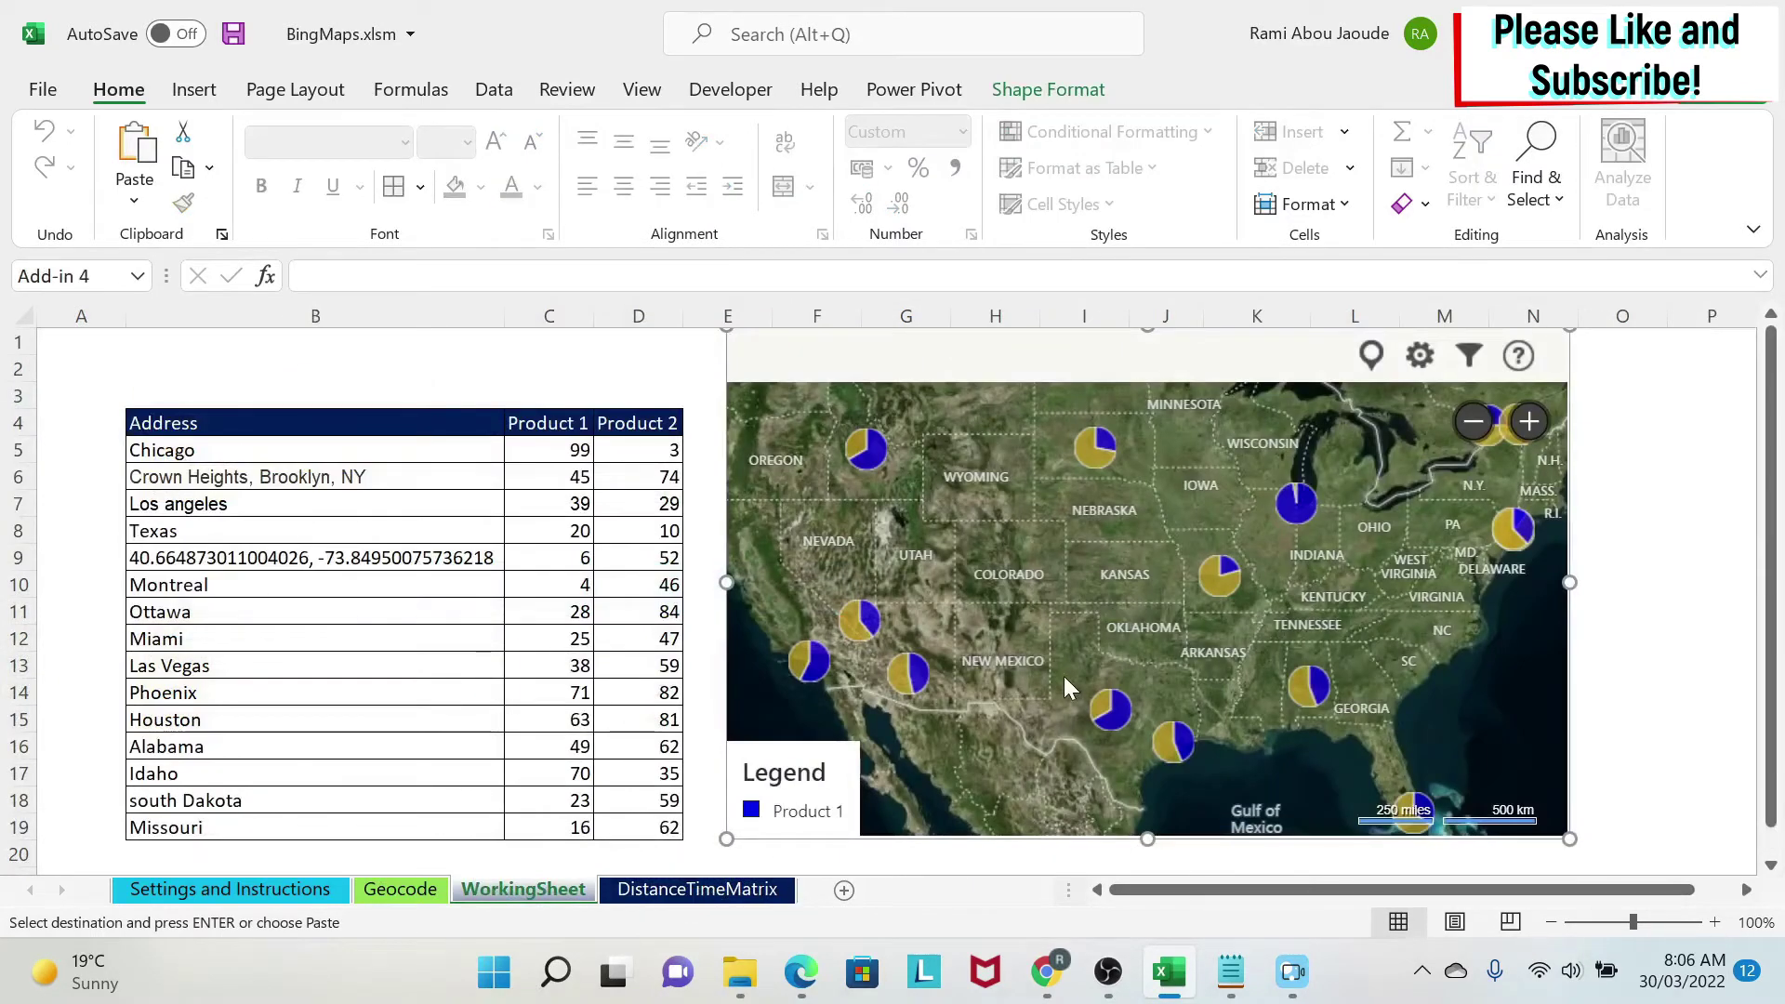
left_click(727, 893)
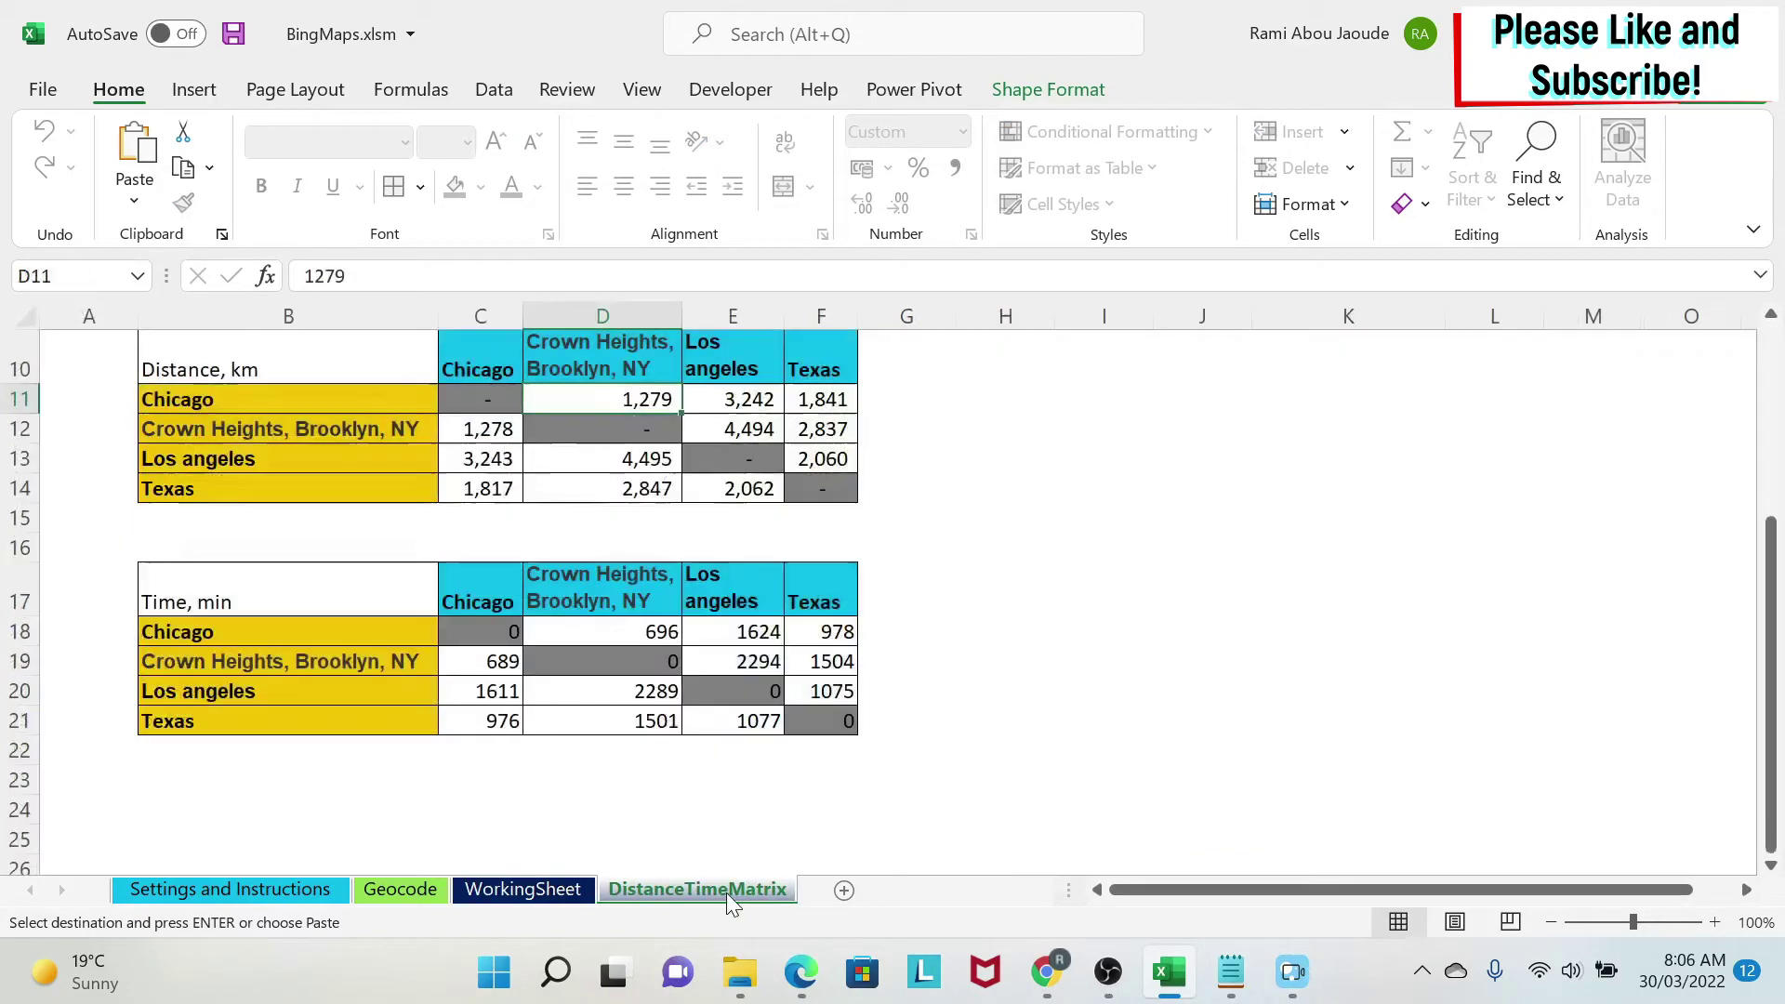
left_click(402, 889)
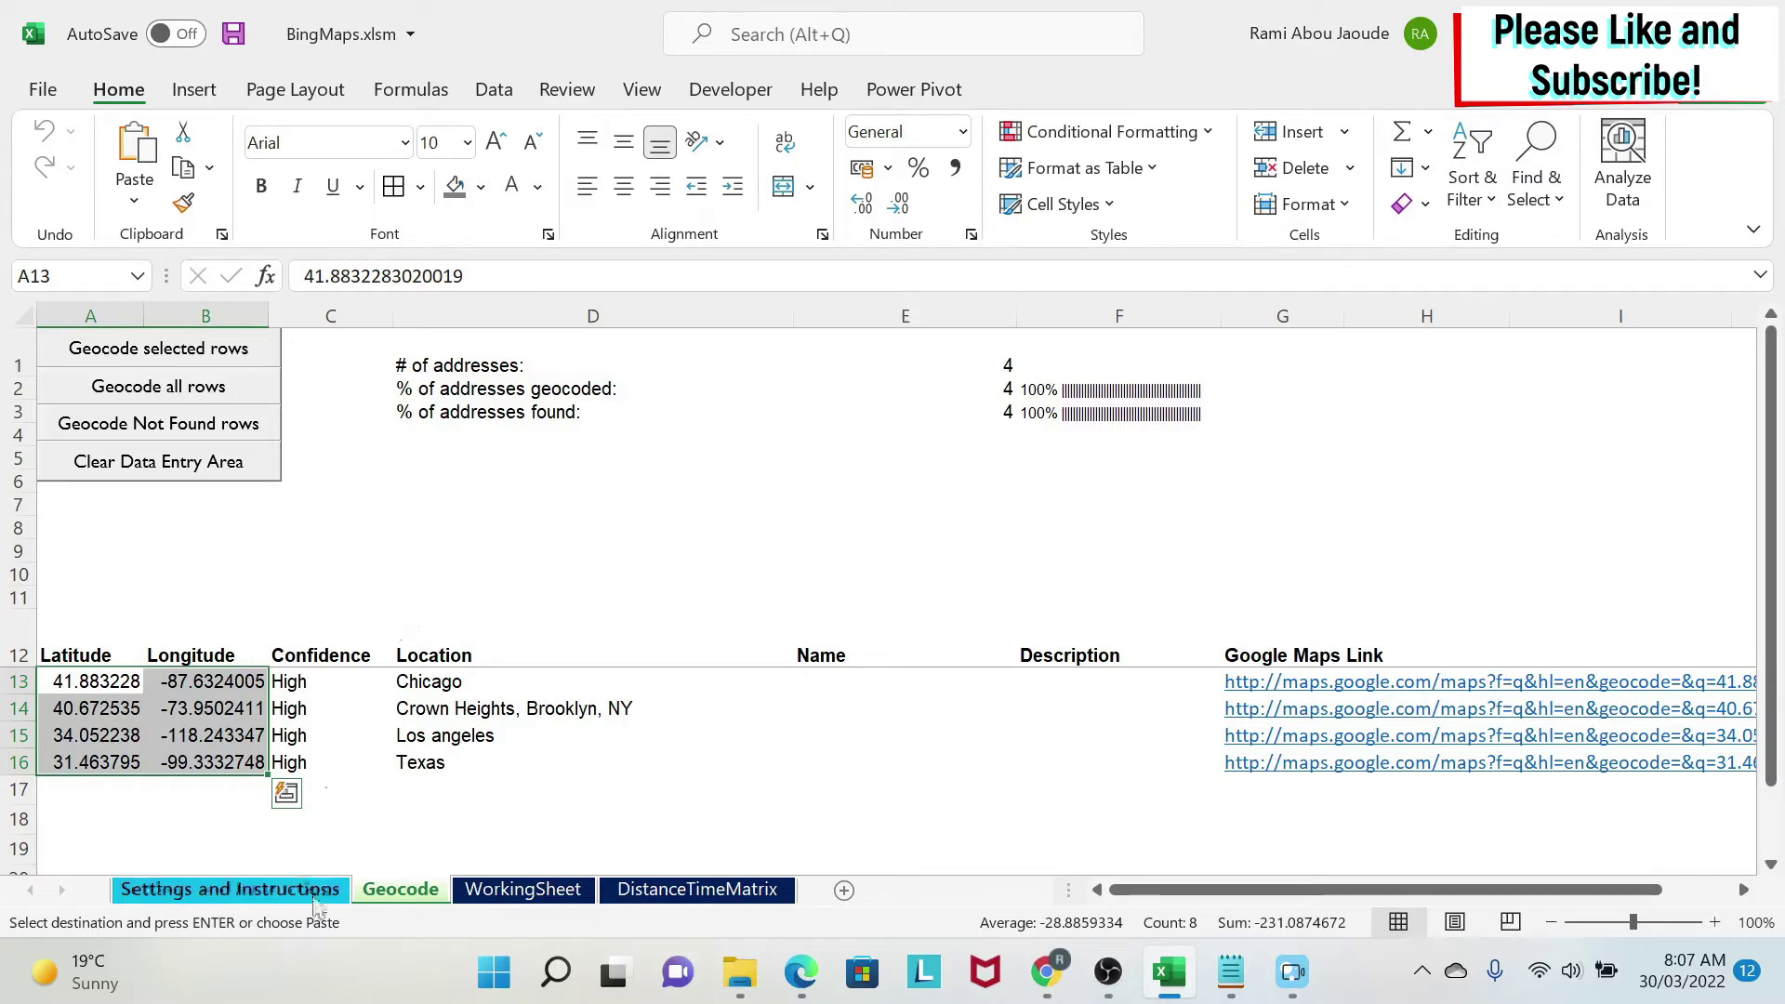
left_click(490, 896)
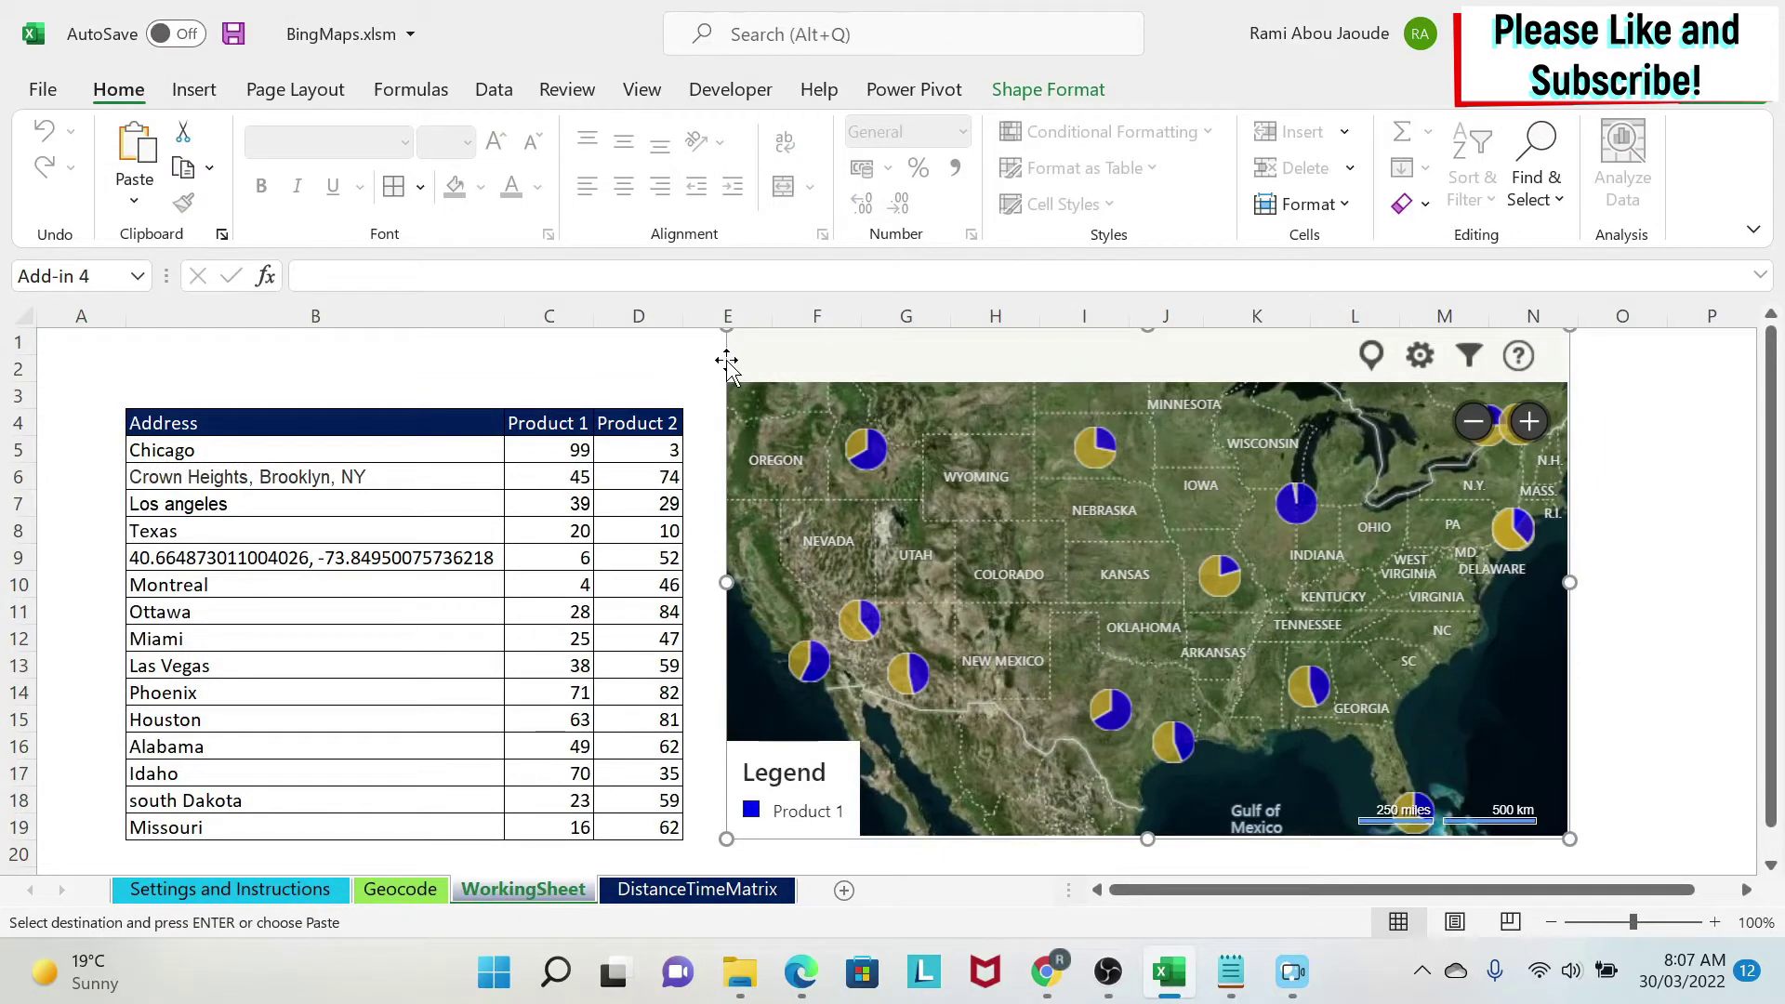
- Delete the Bing map from WorkingSheet and select the Product 1 and Product 2 headers
key("Delete")
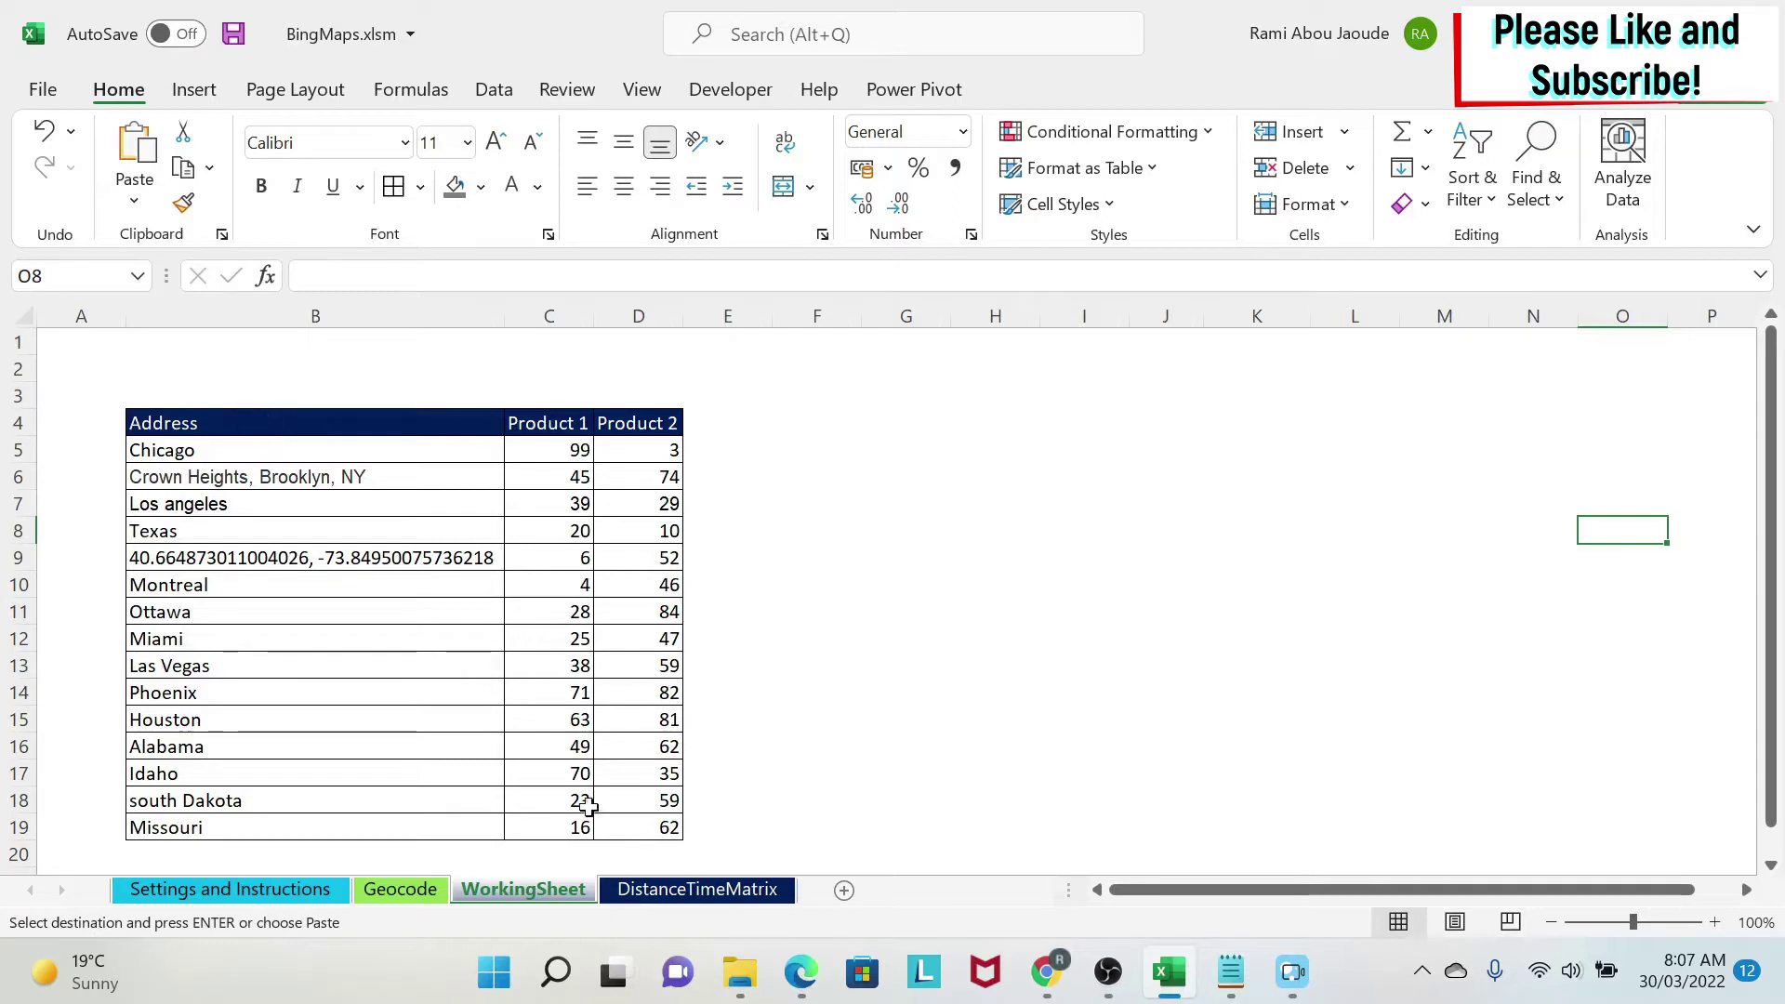
left_click(556, 420)
left_click(656, 423)
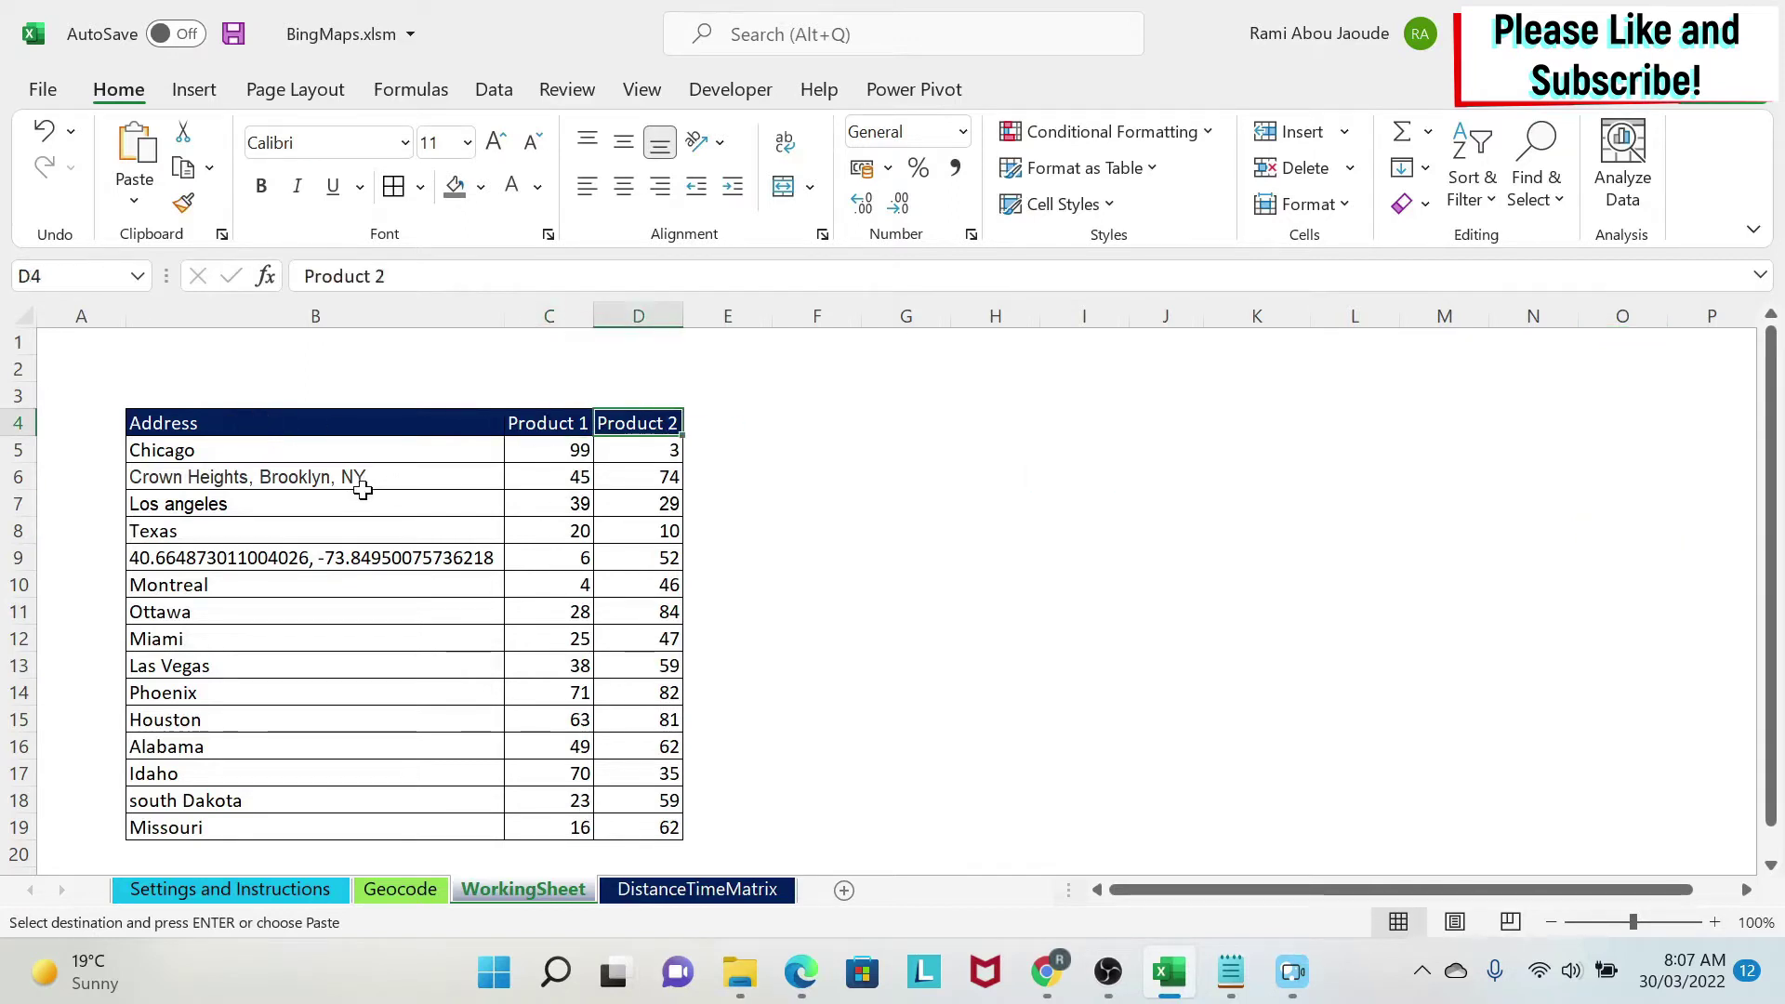
- Review the address cells from Chicago to Missouri, including Crown Heights and the coordinate-pair entry
left_click_drag(319, 450, 263, 822)
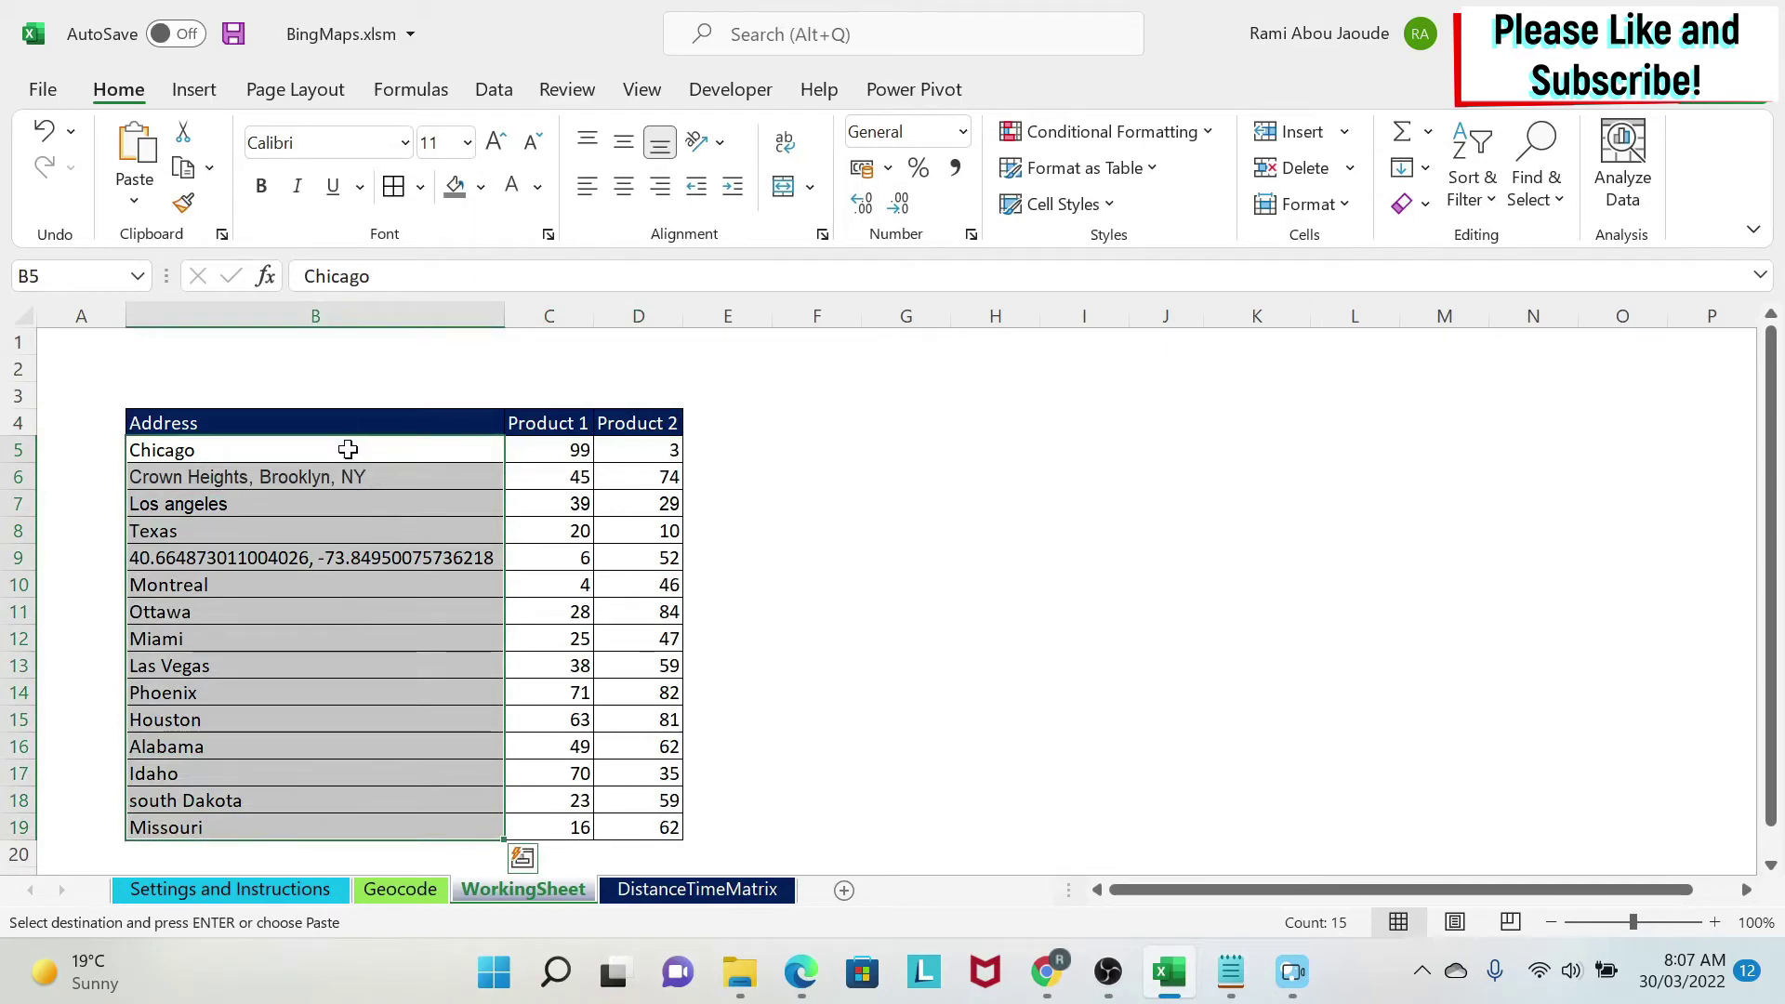
left_click(348, 450)
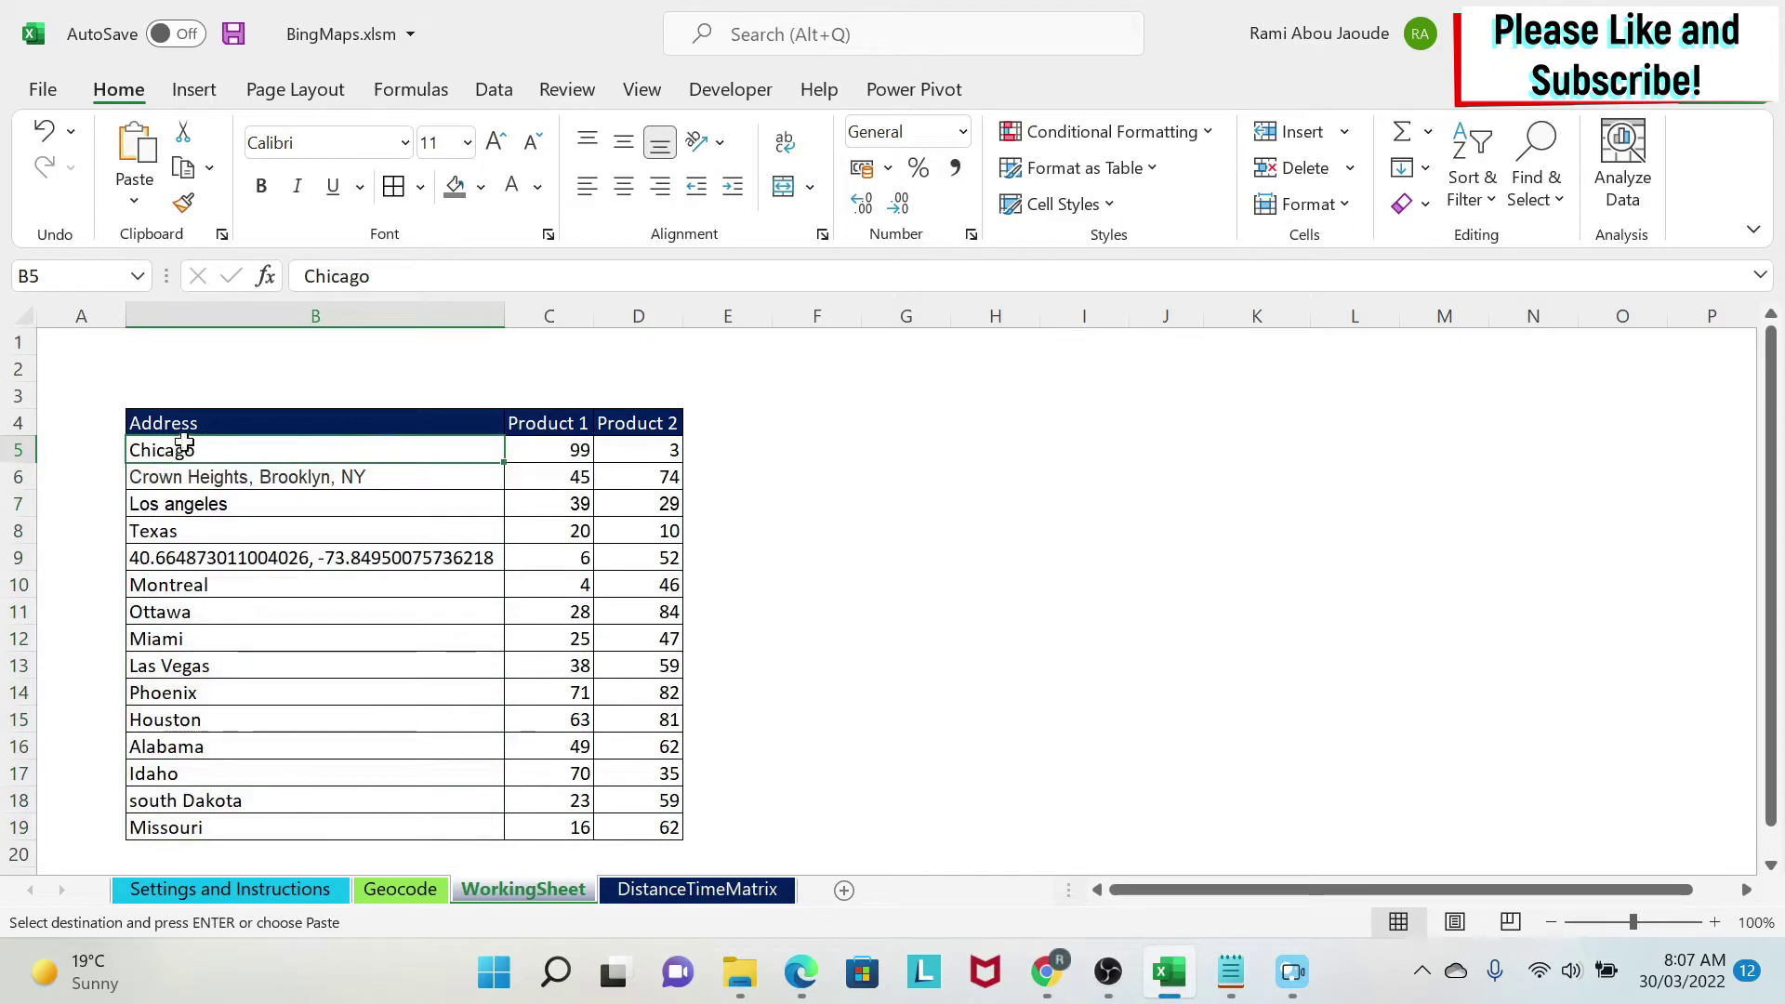
left_click(207, 476)
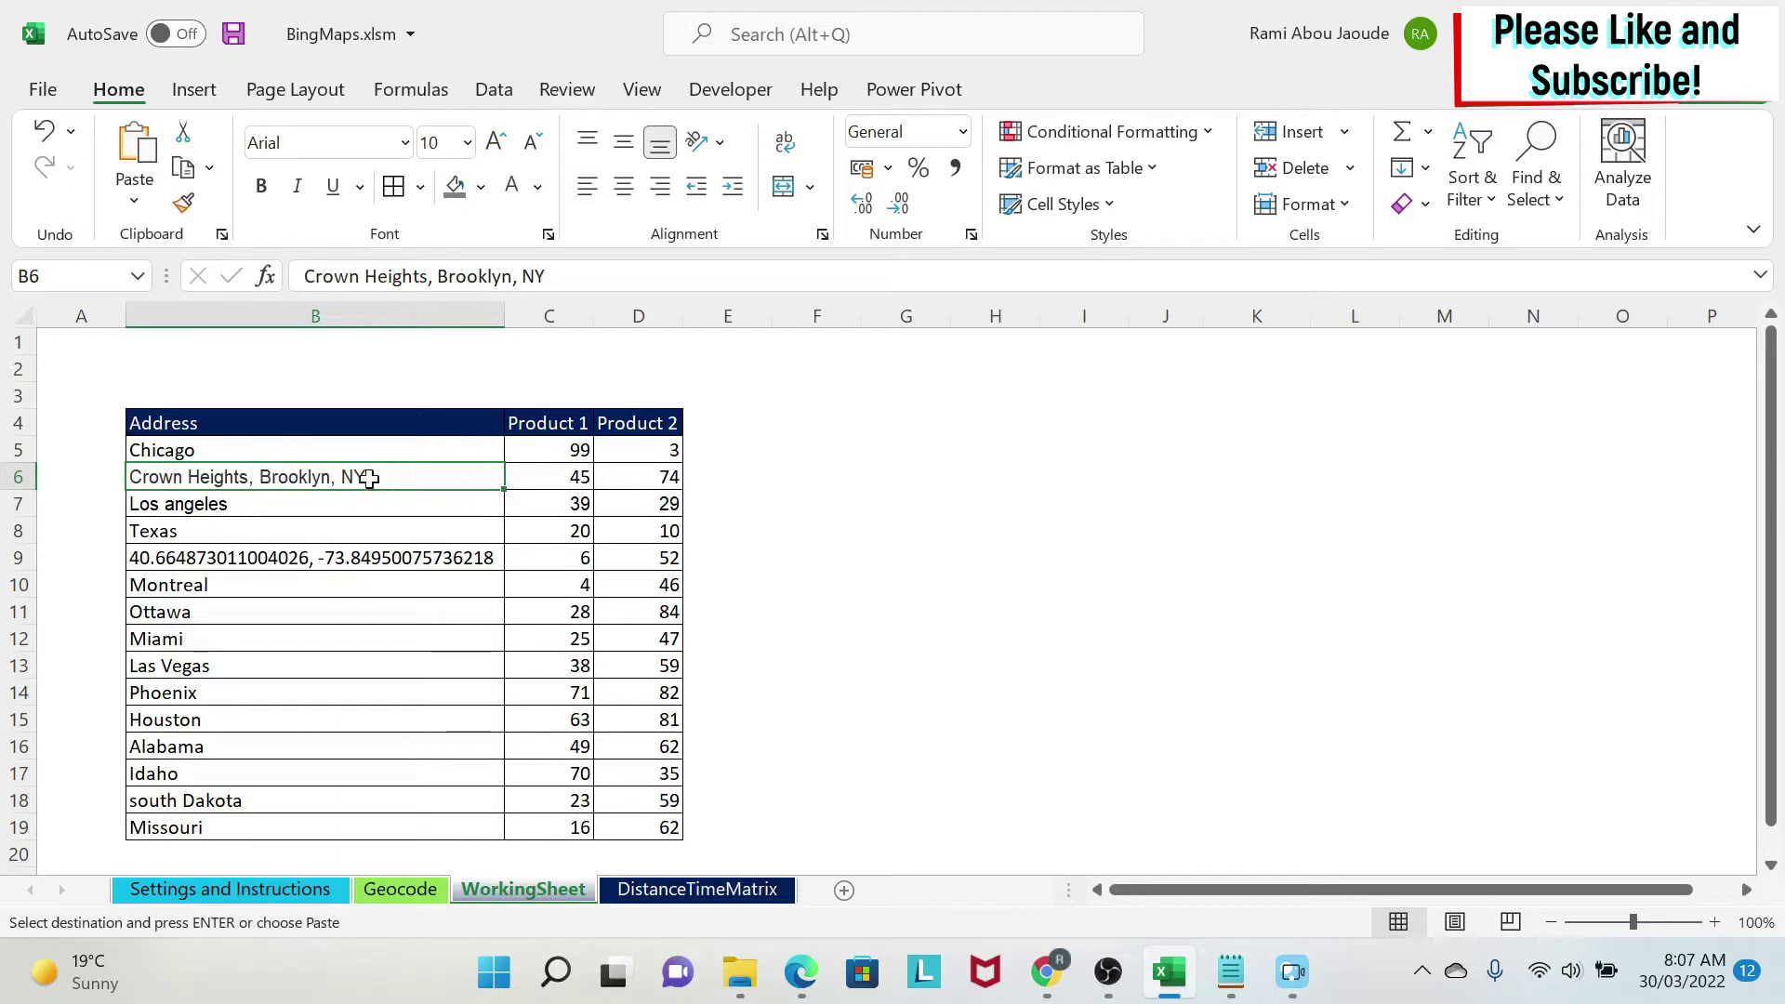
left_click(446, 556)
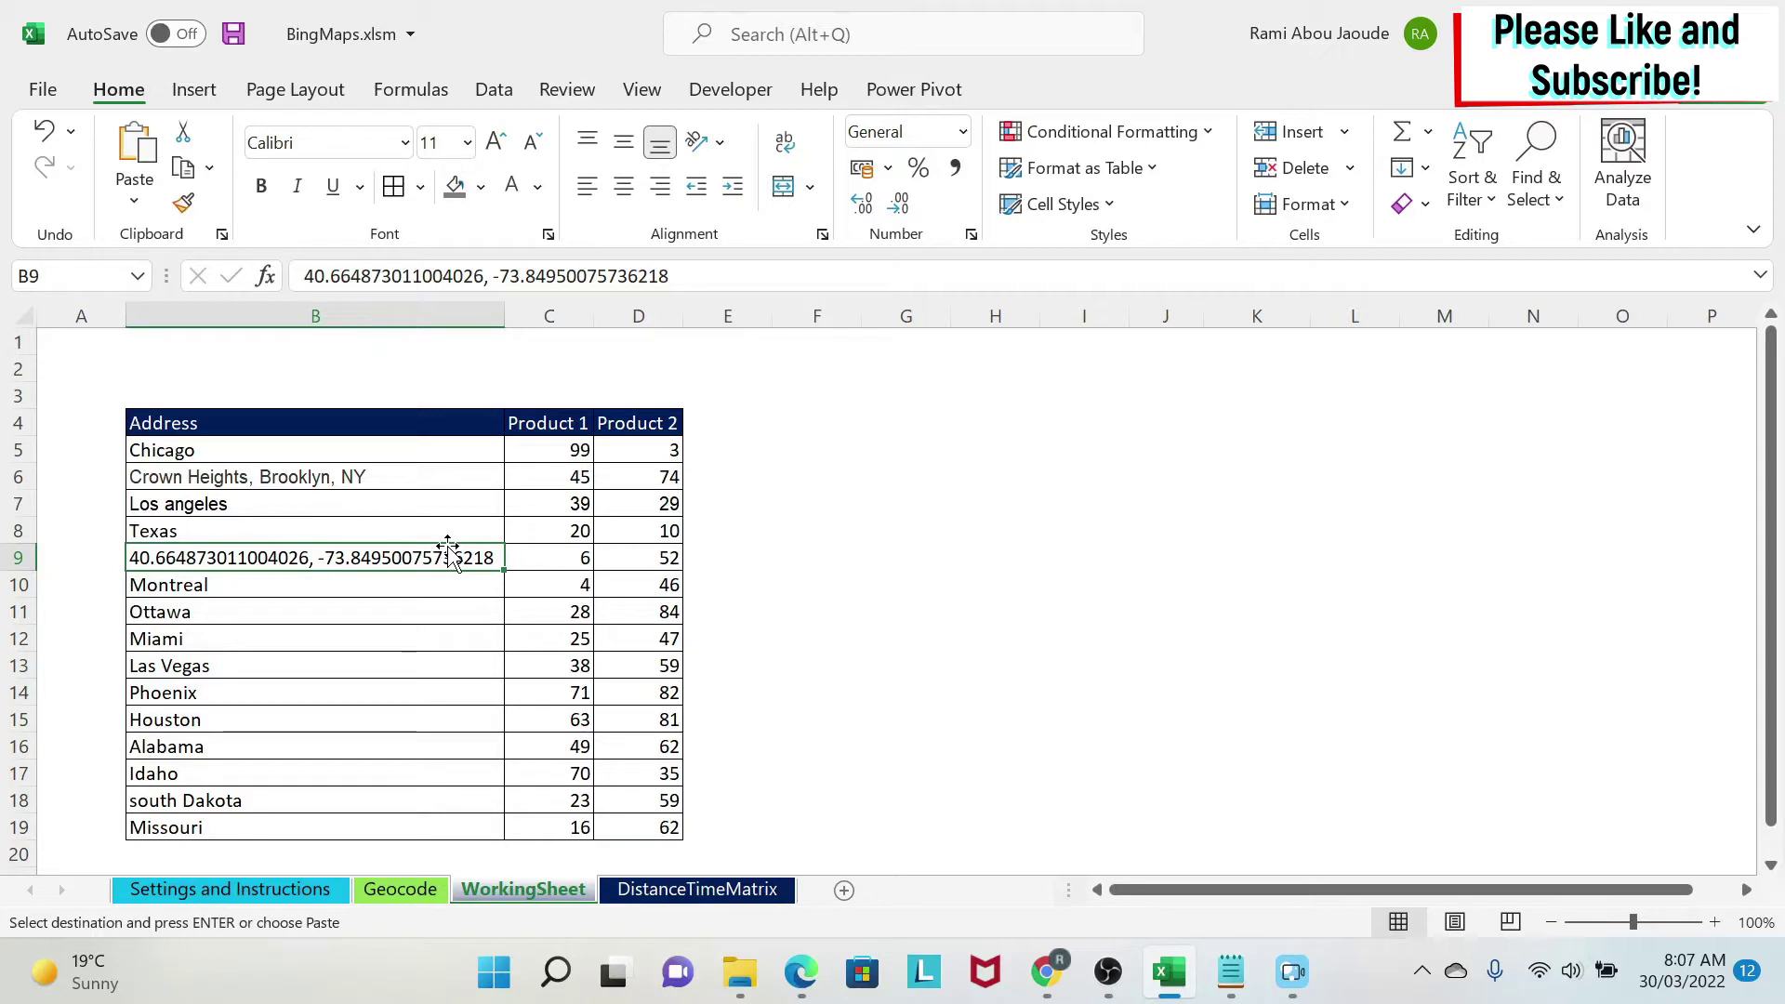
left_click(385, 481)
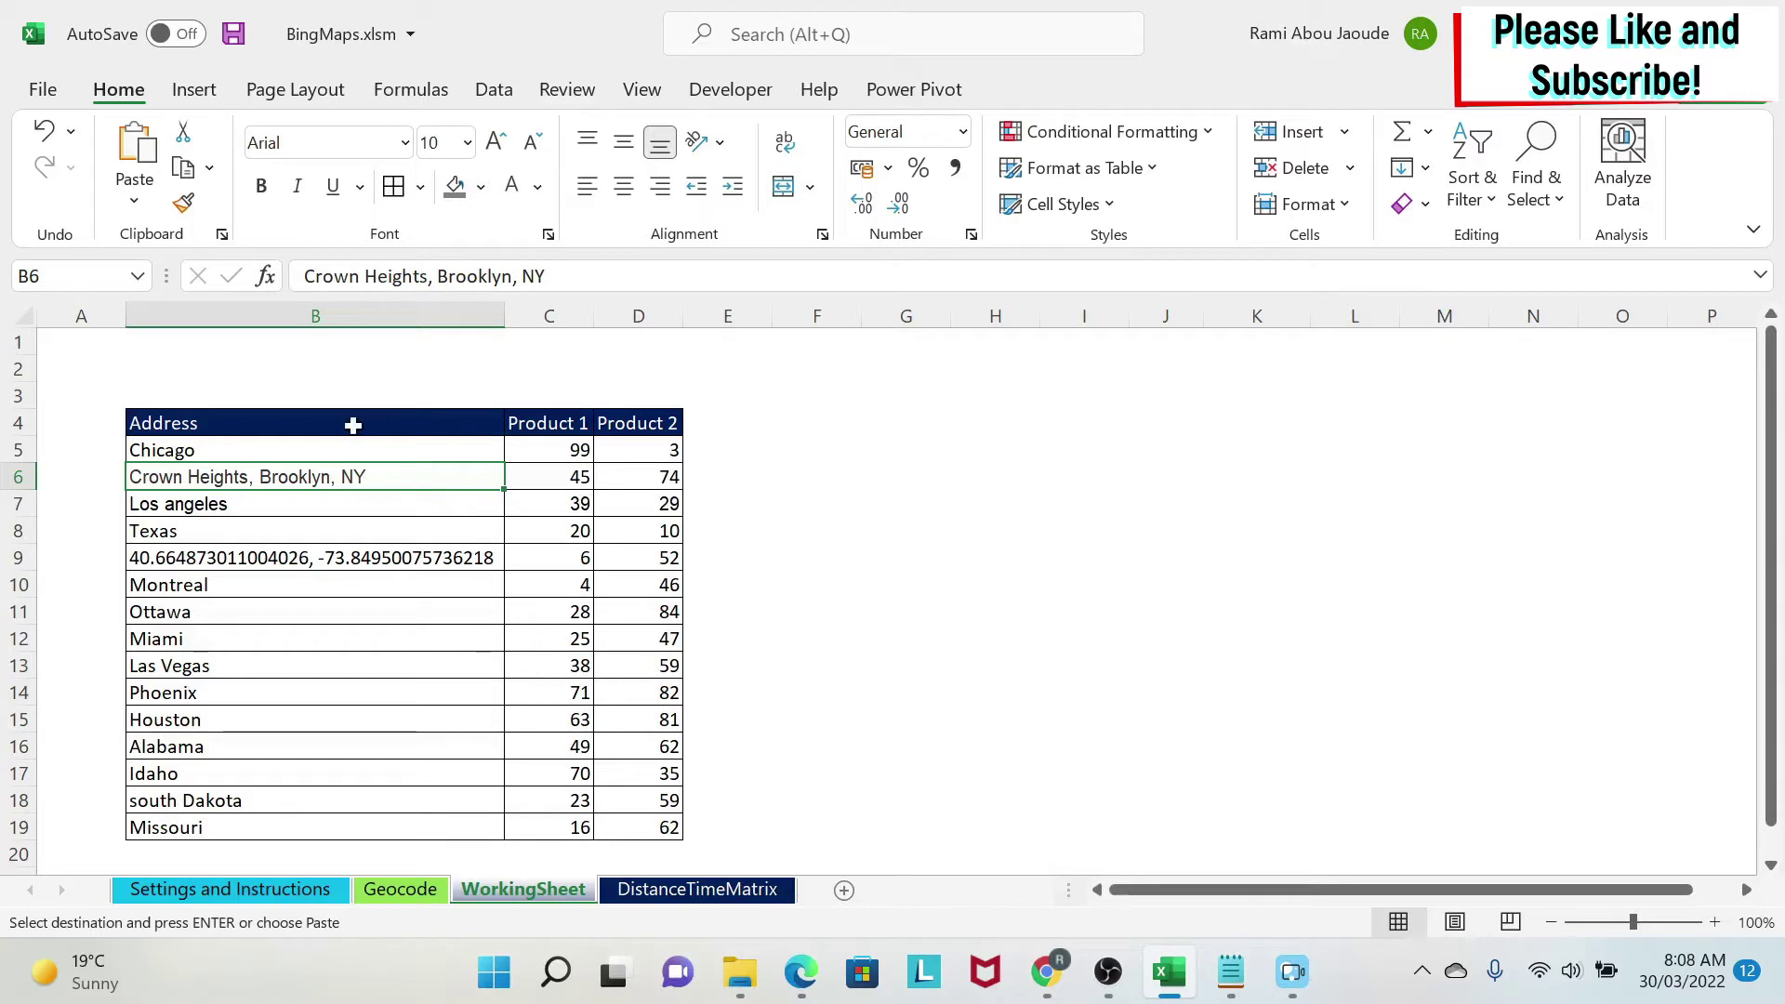
- Search the Office add-ins store for 'bing maps', then close the store
left_click(196, 92)
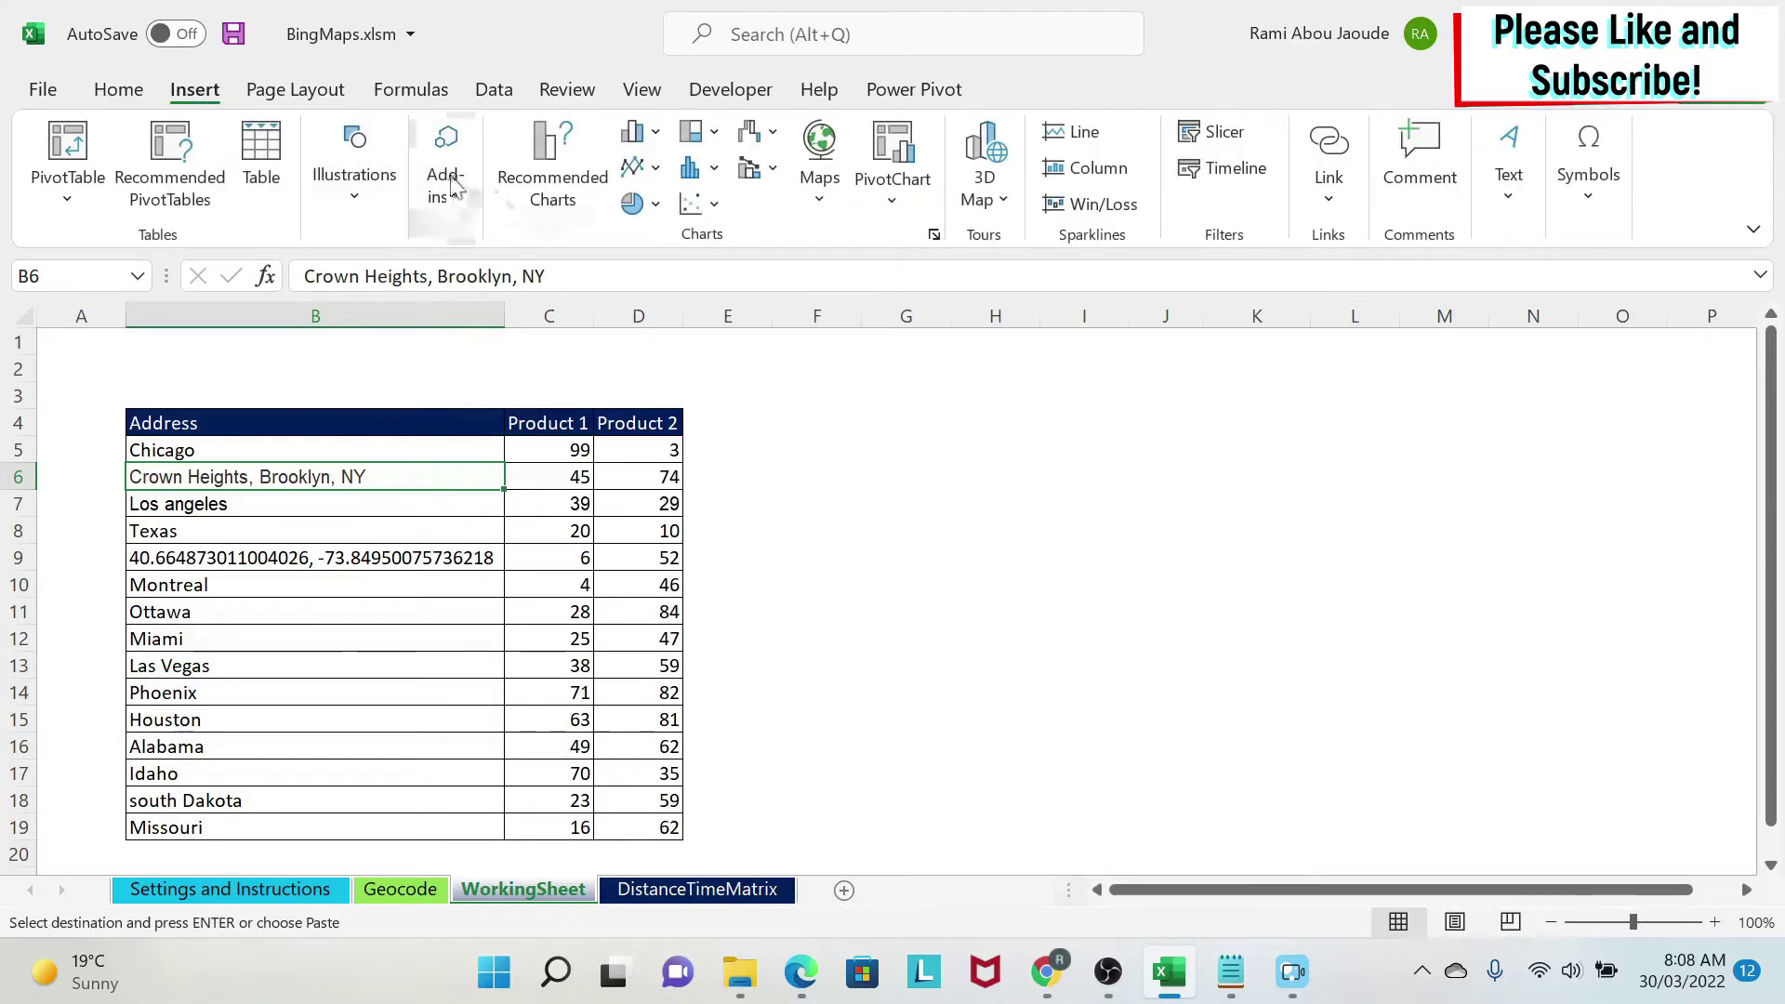
left_click(443, 180)
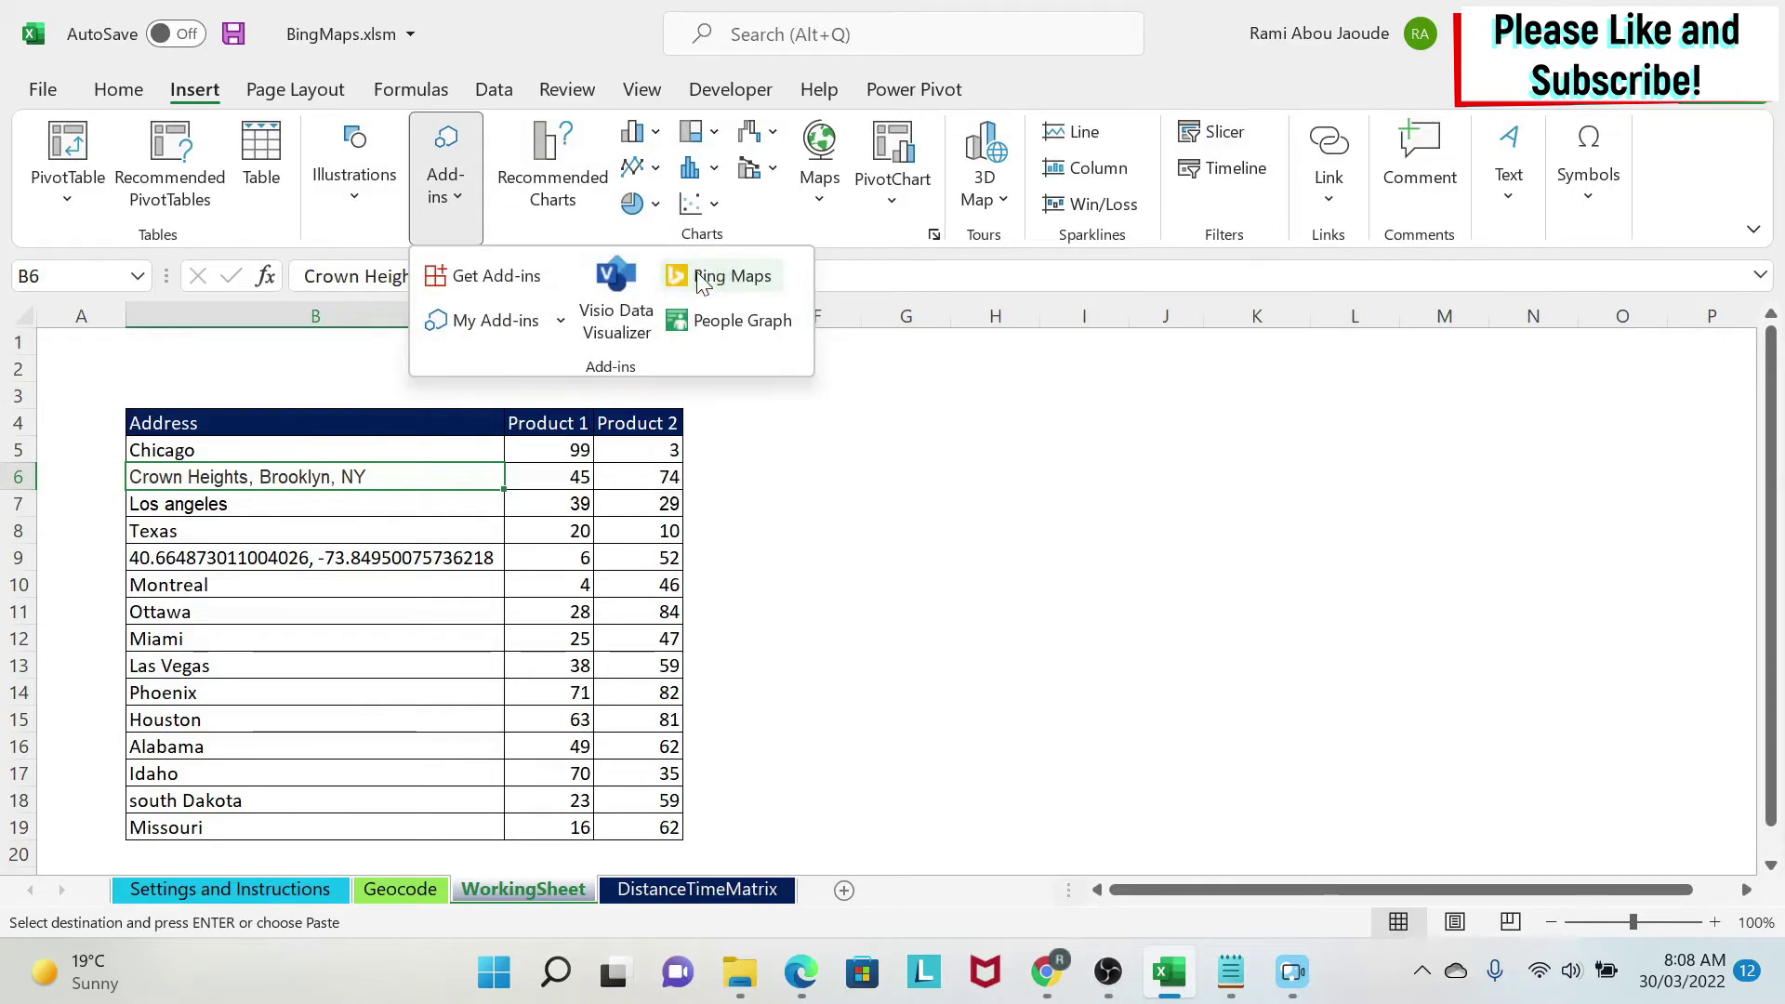
left_click(473, 294)
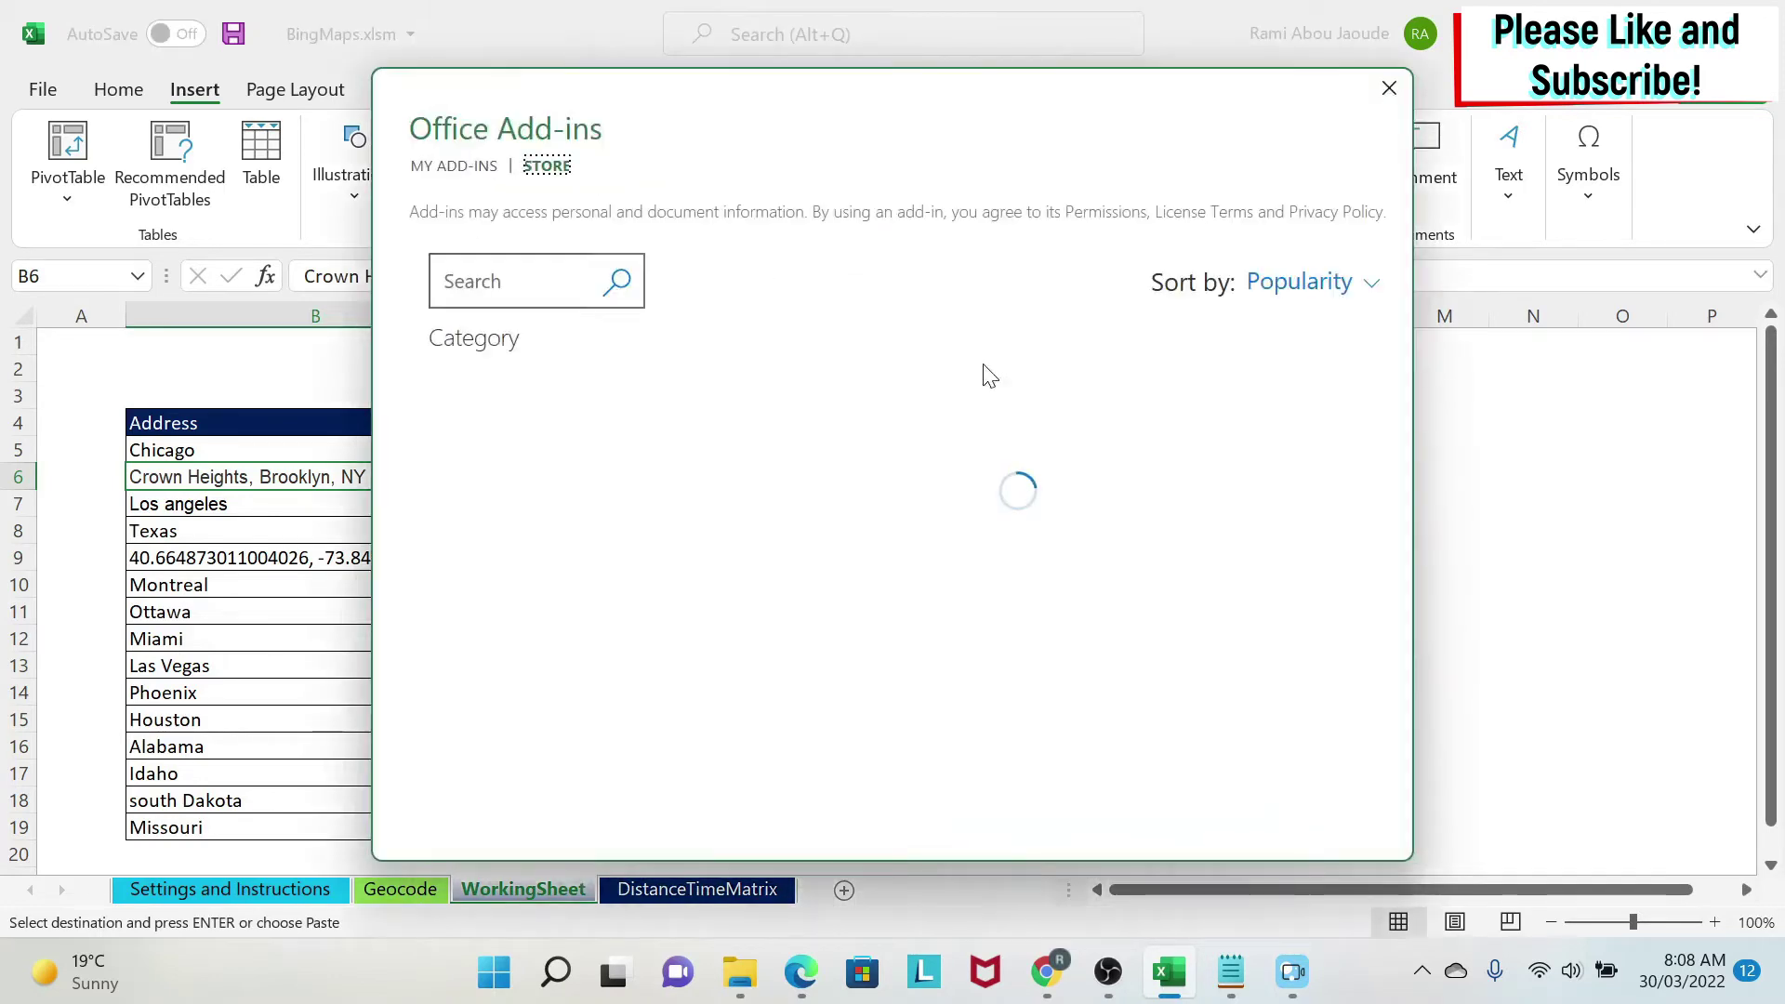
left_click(488, 281)
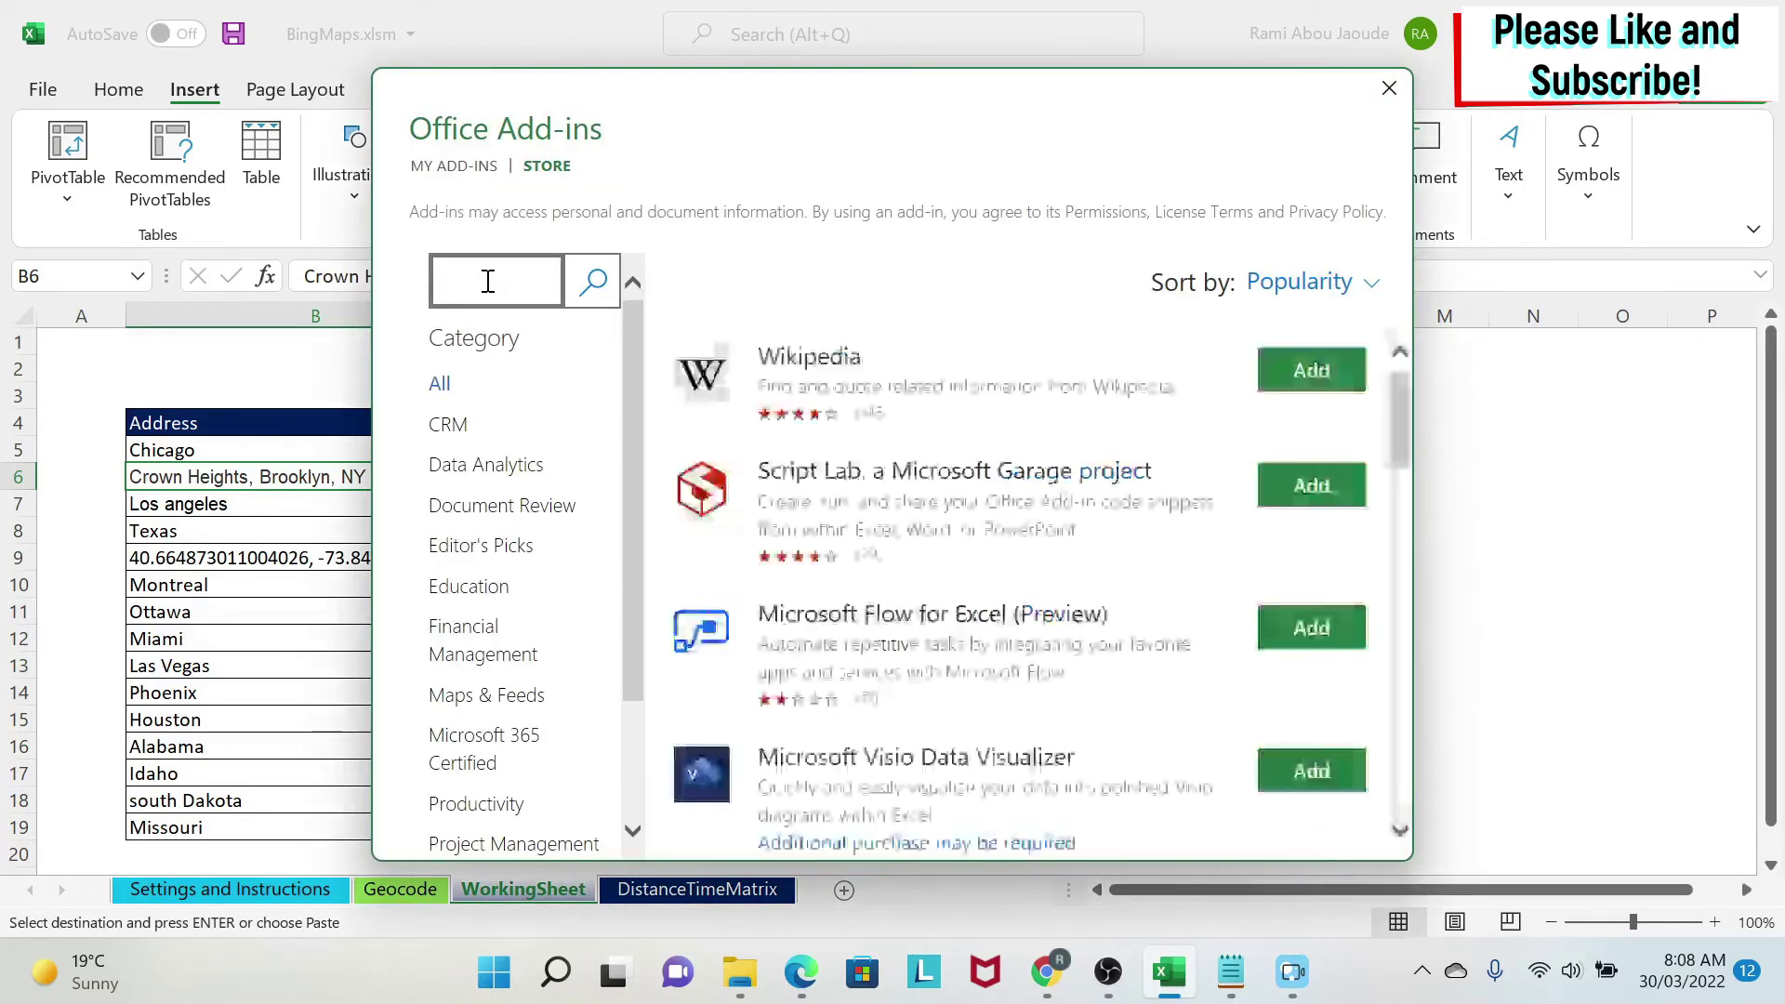
type("bing maps")
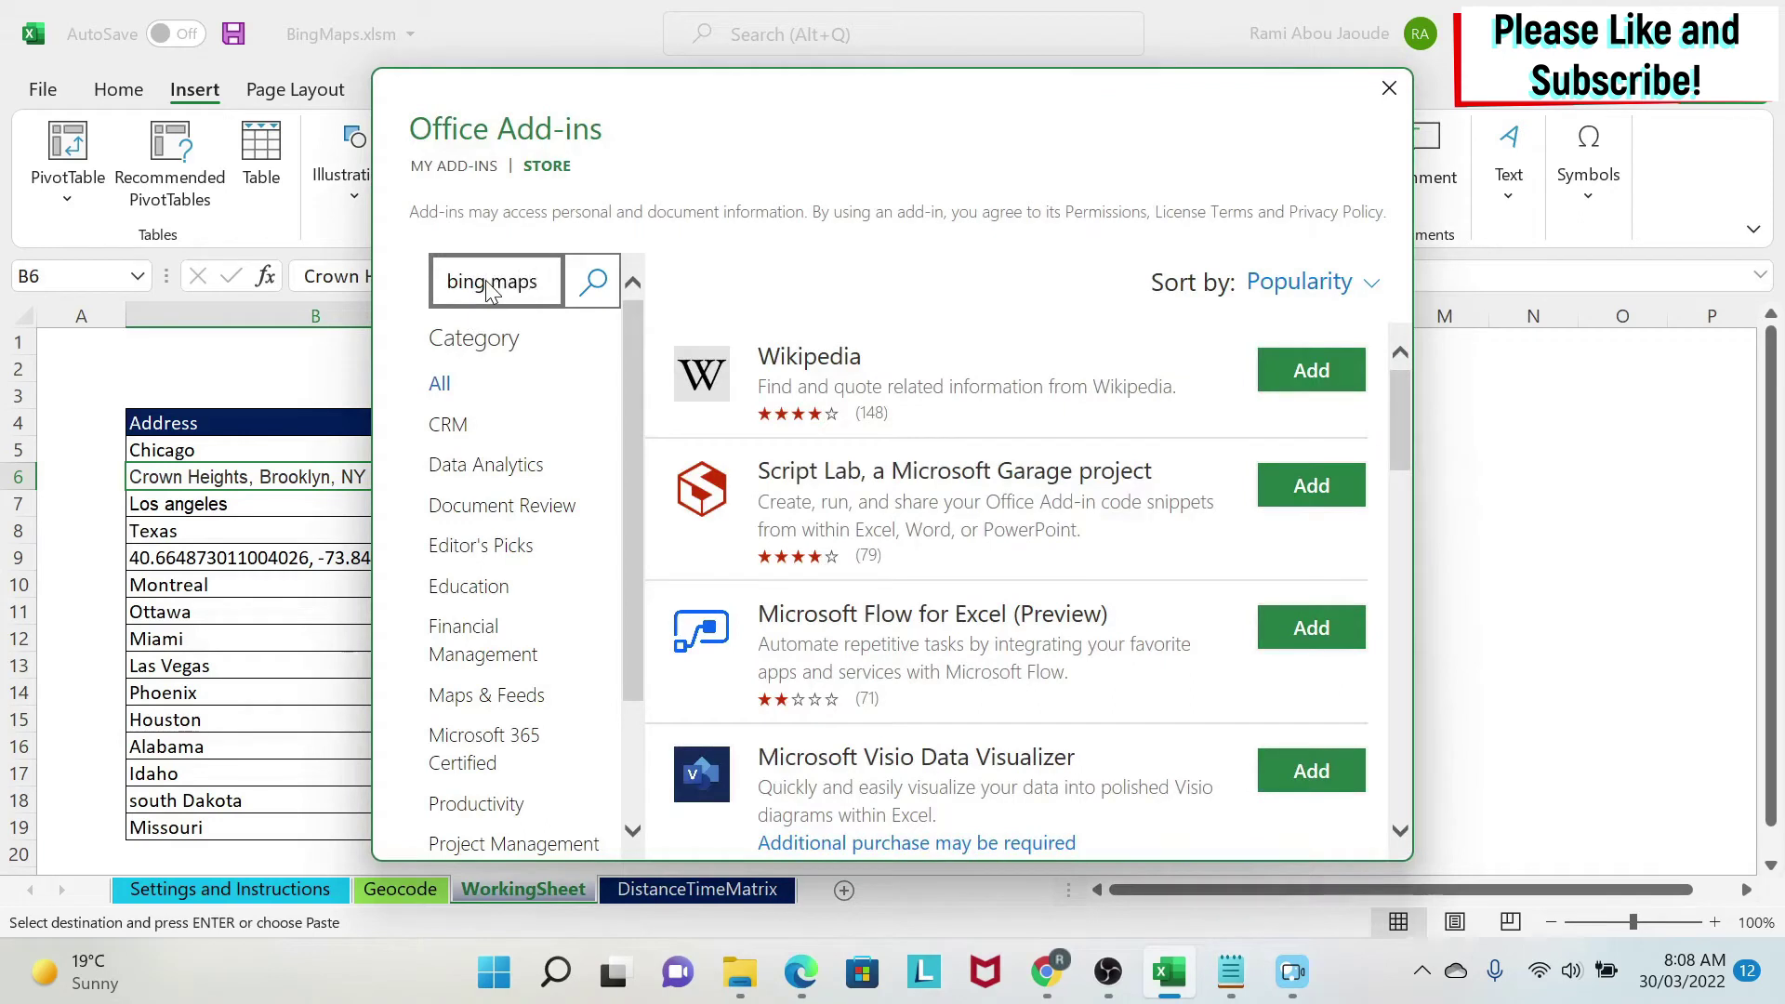
left_click(591, 285)
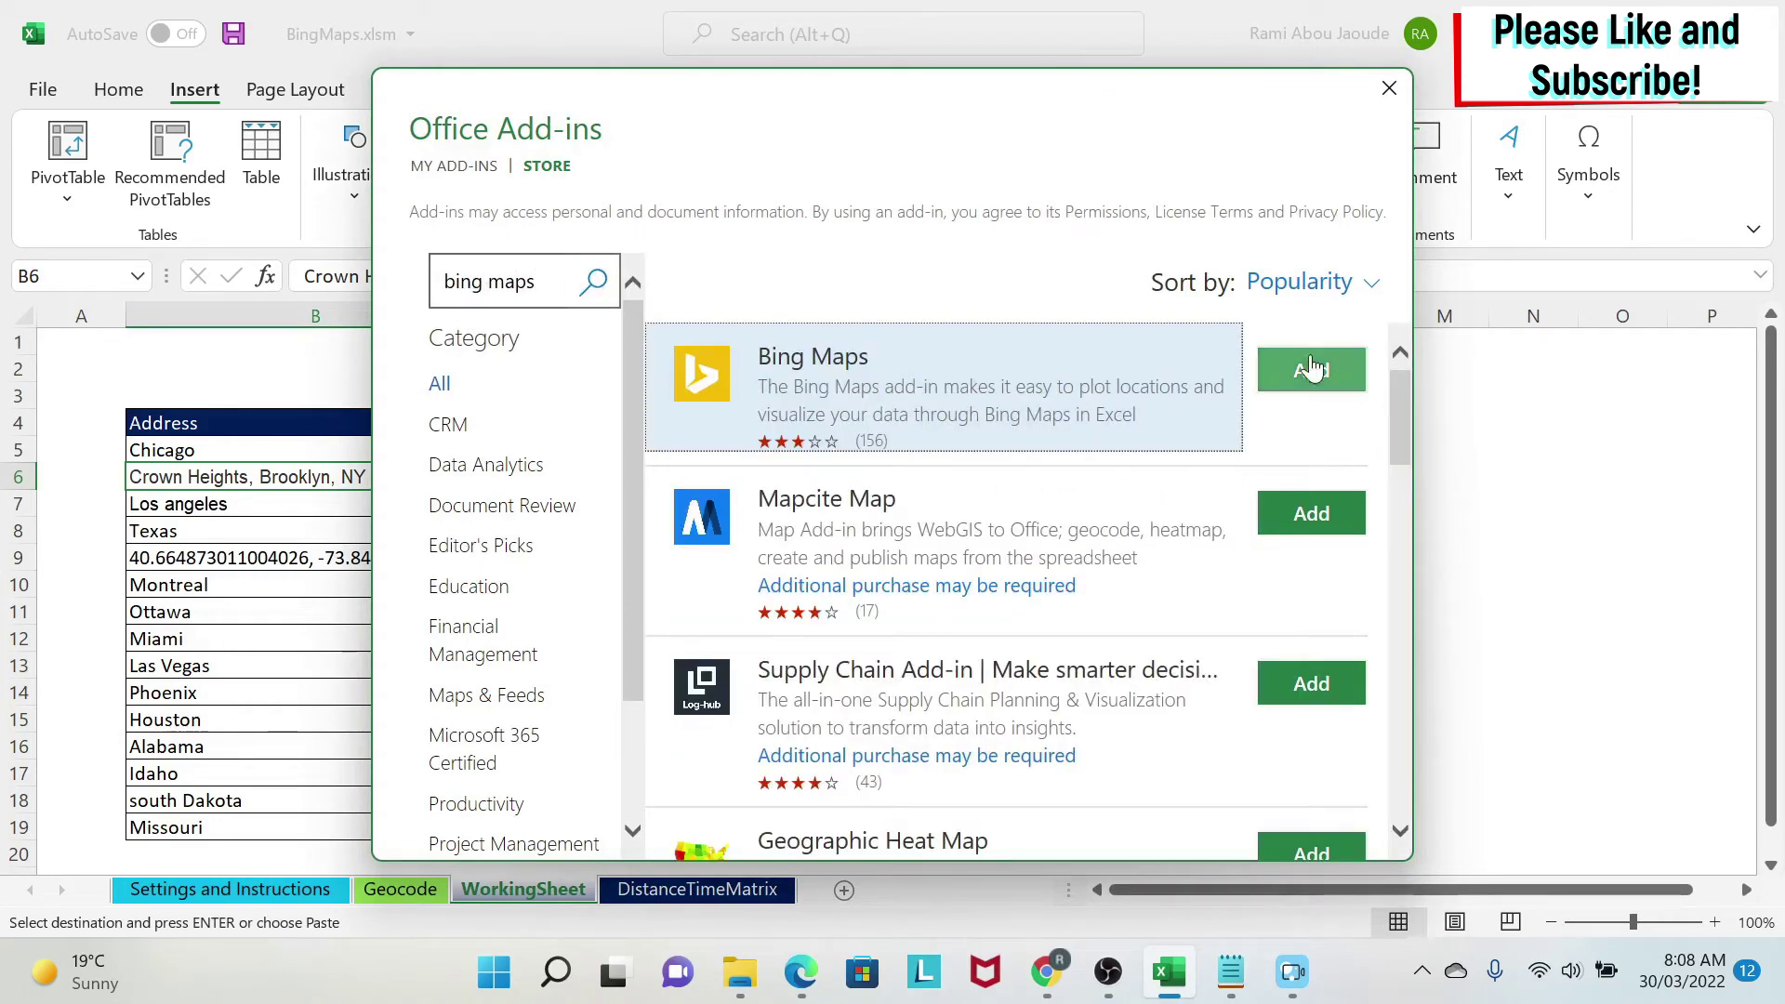
left_click(1389, 87)
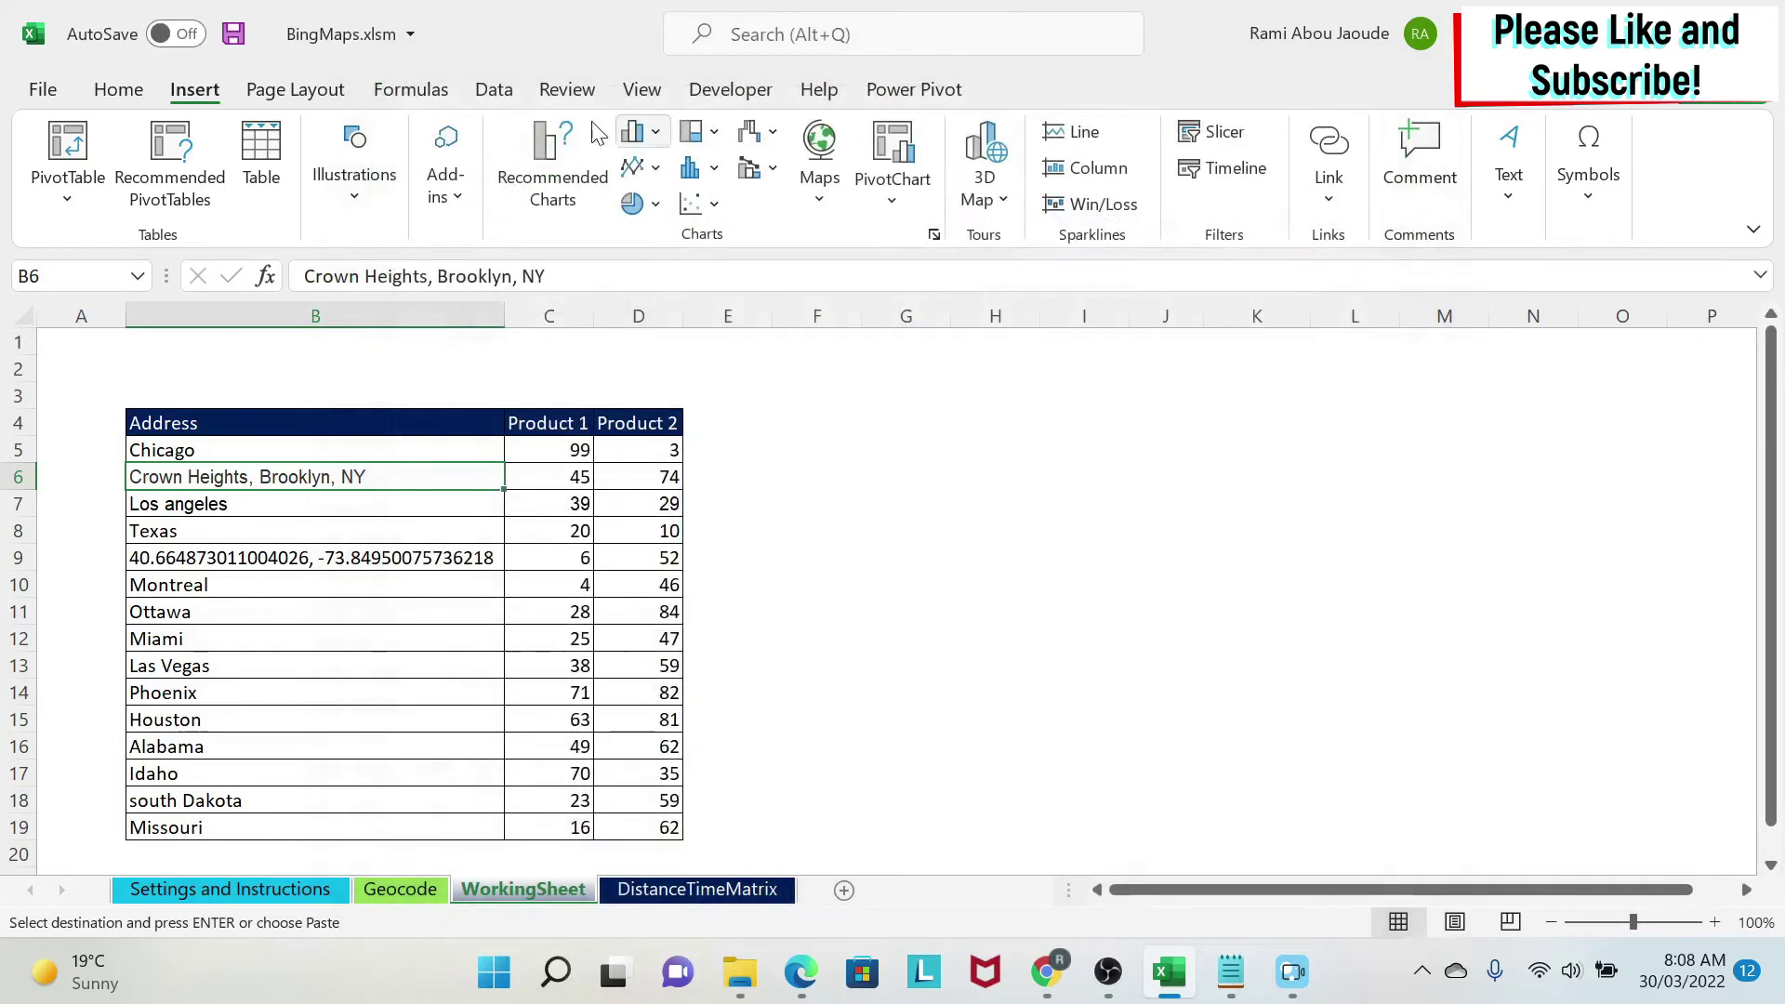
- Check the installed add-ins list under My Add-ins and close it
left_click(456, 177)
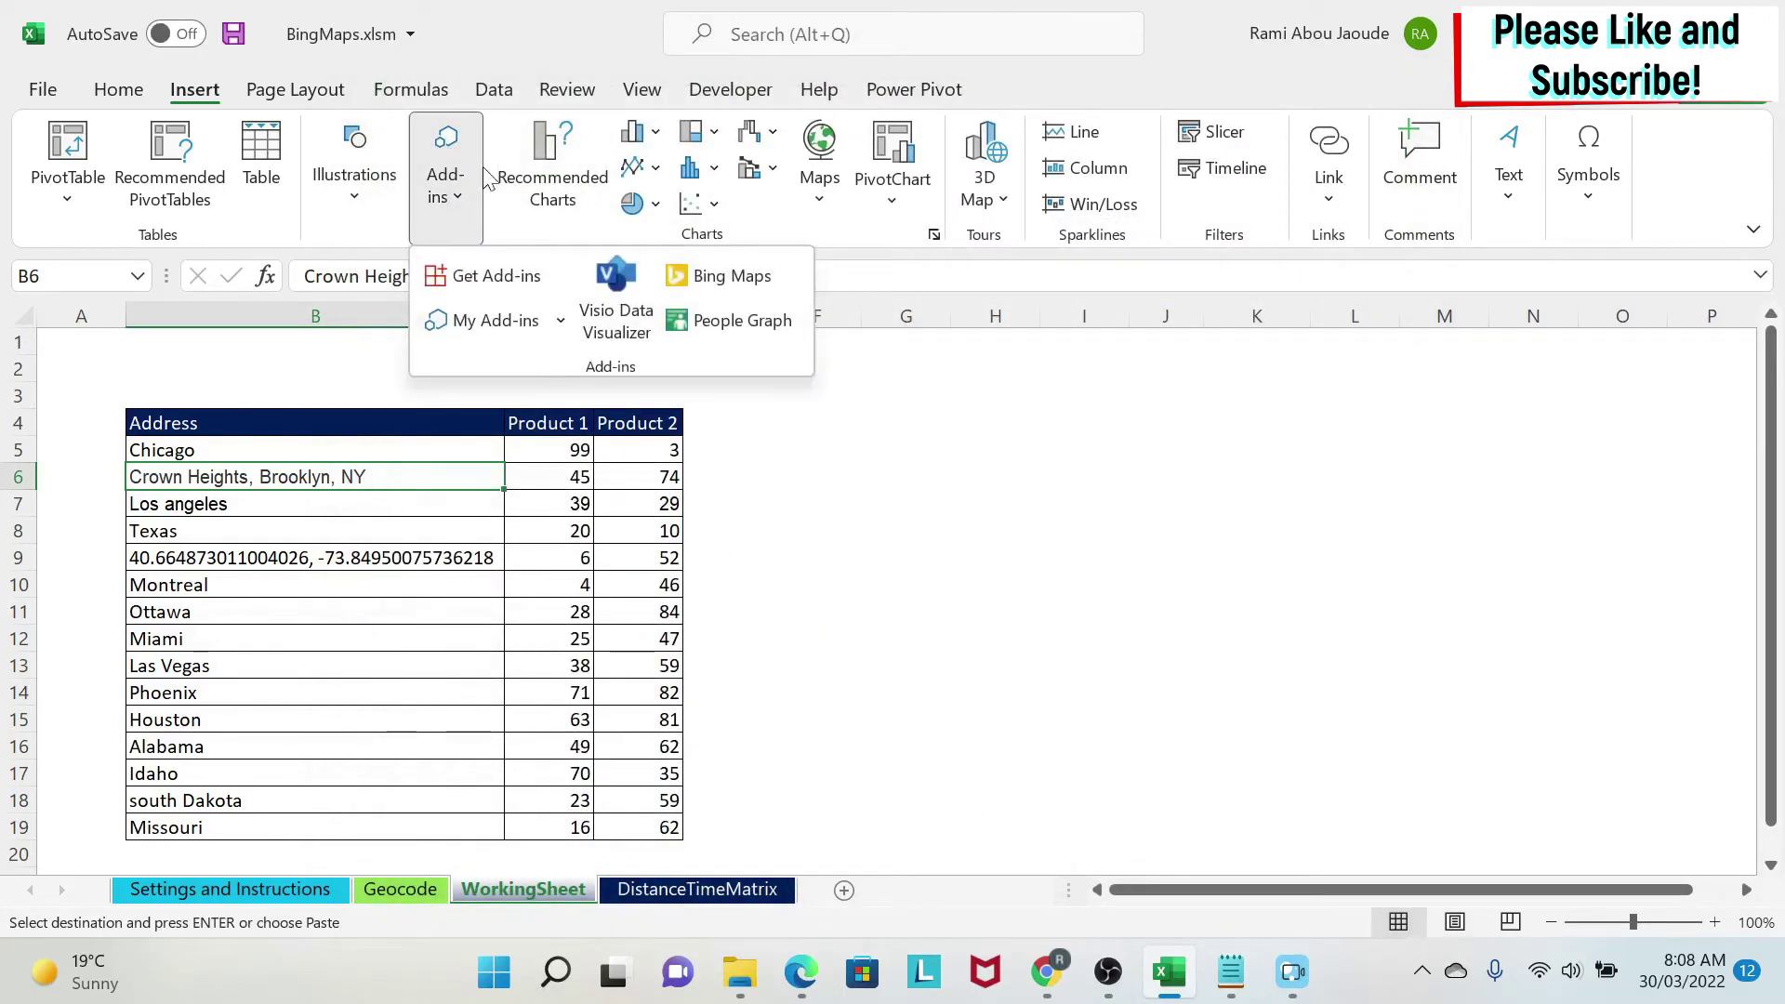
left_click(529, 327)
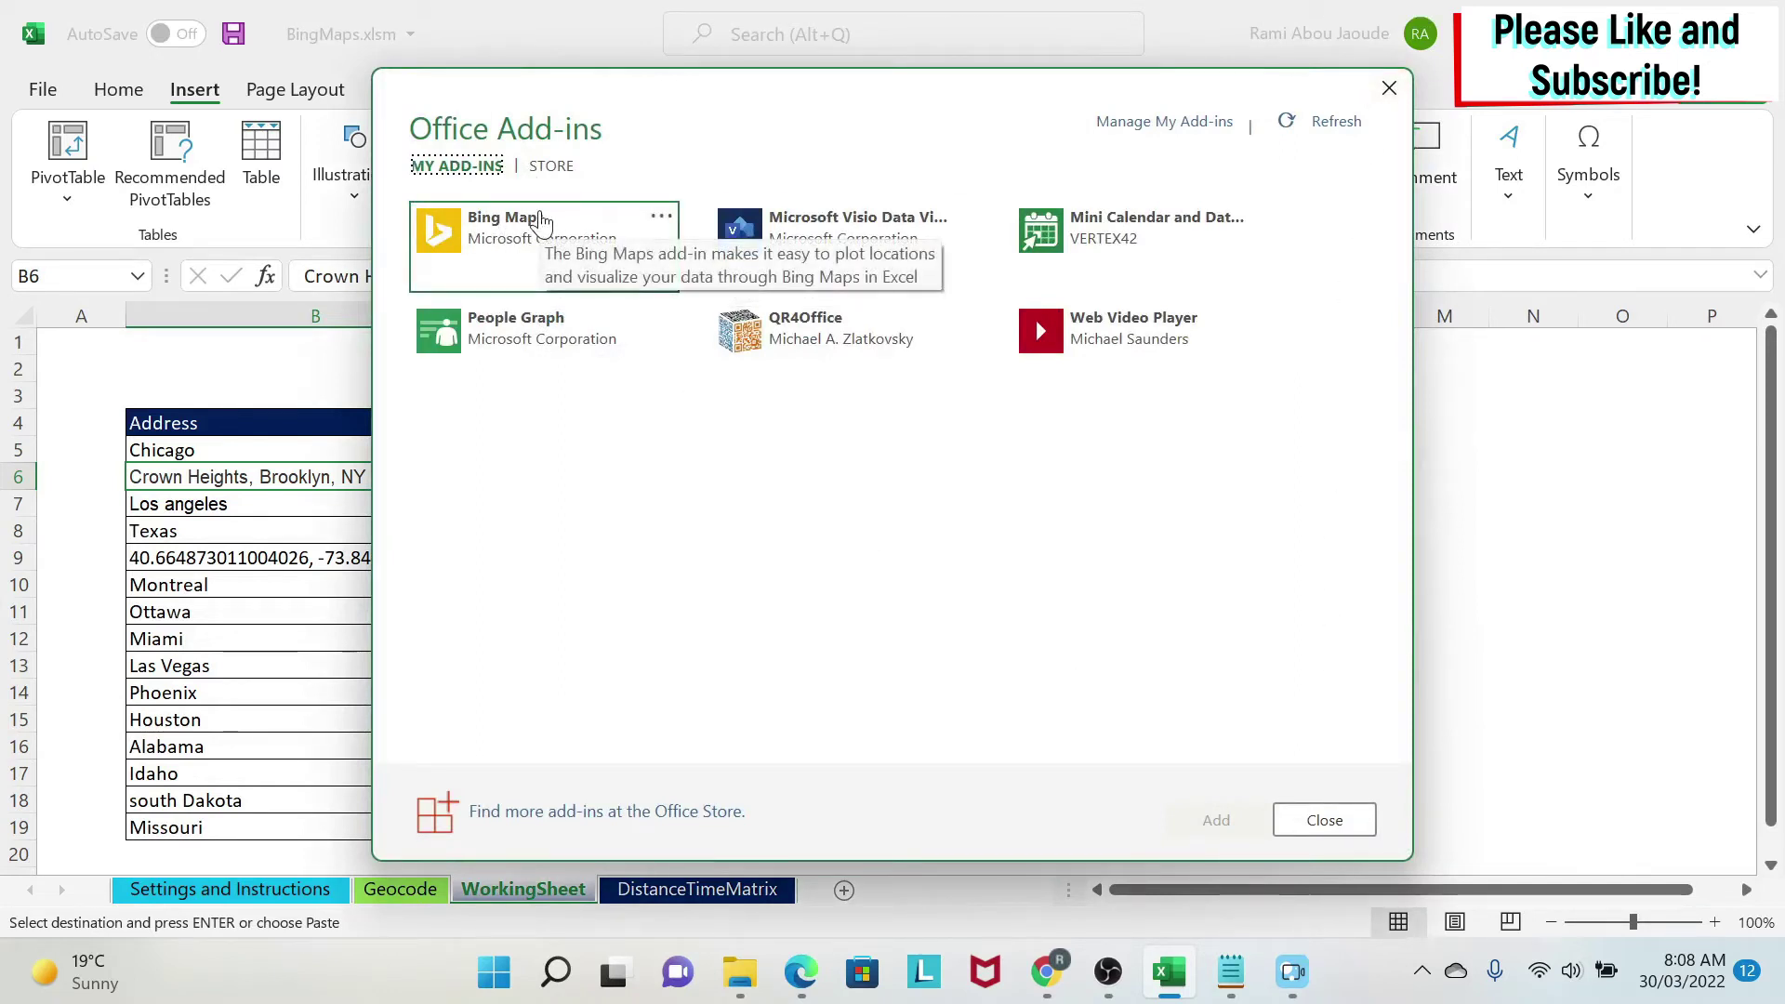
left_click(1340, 827)
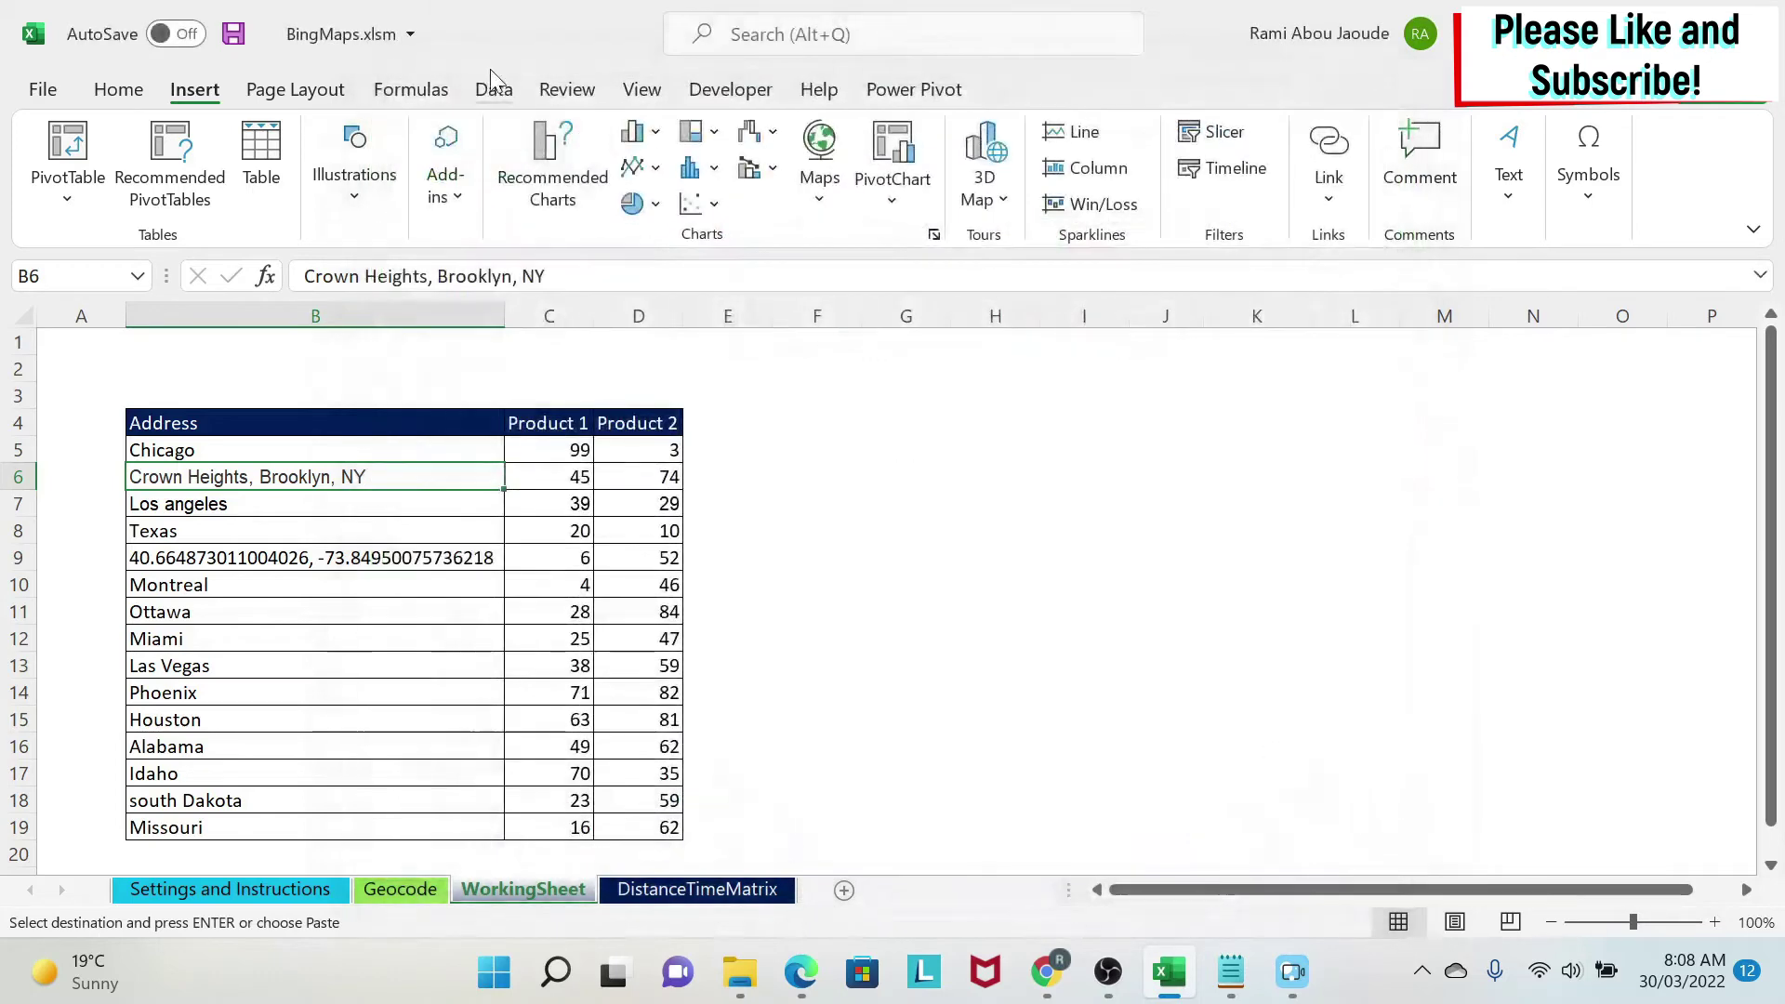
- Insert a Bing Maps add-in, move it beside the Product columns, and narrow it slightly
left_click(420, 149)
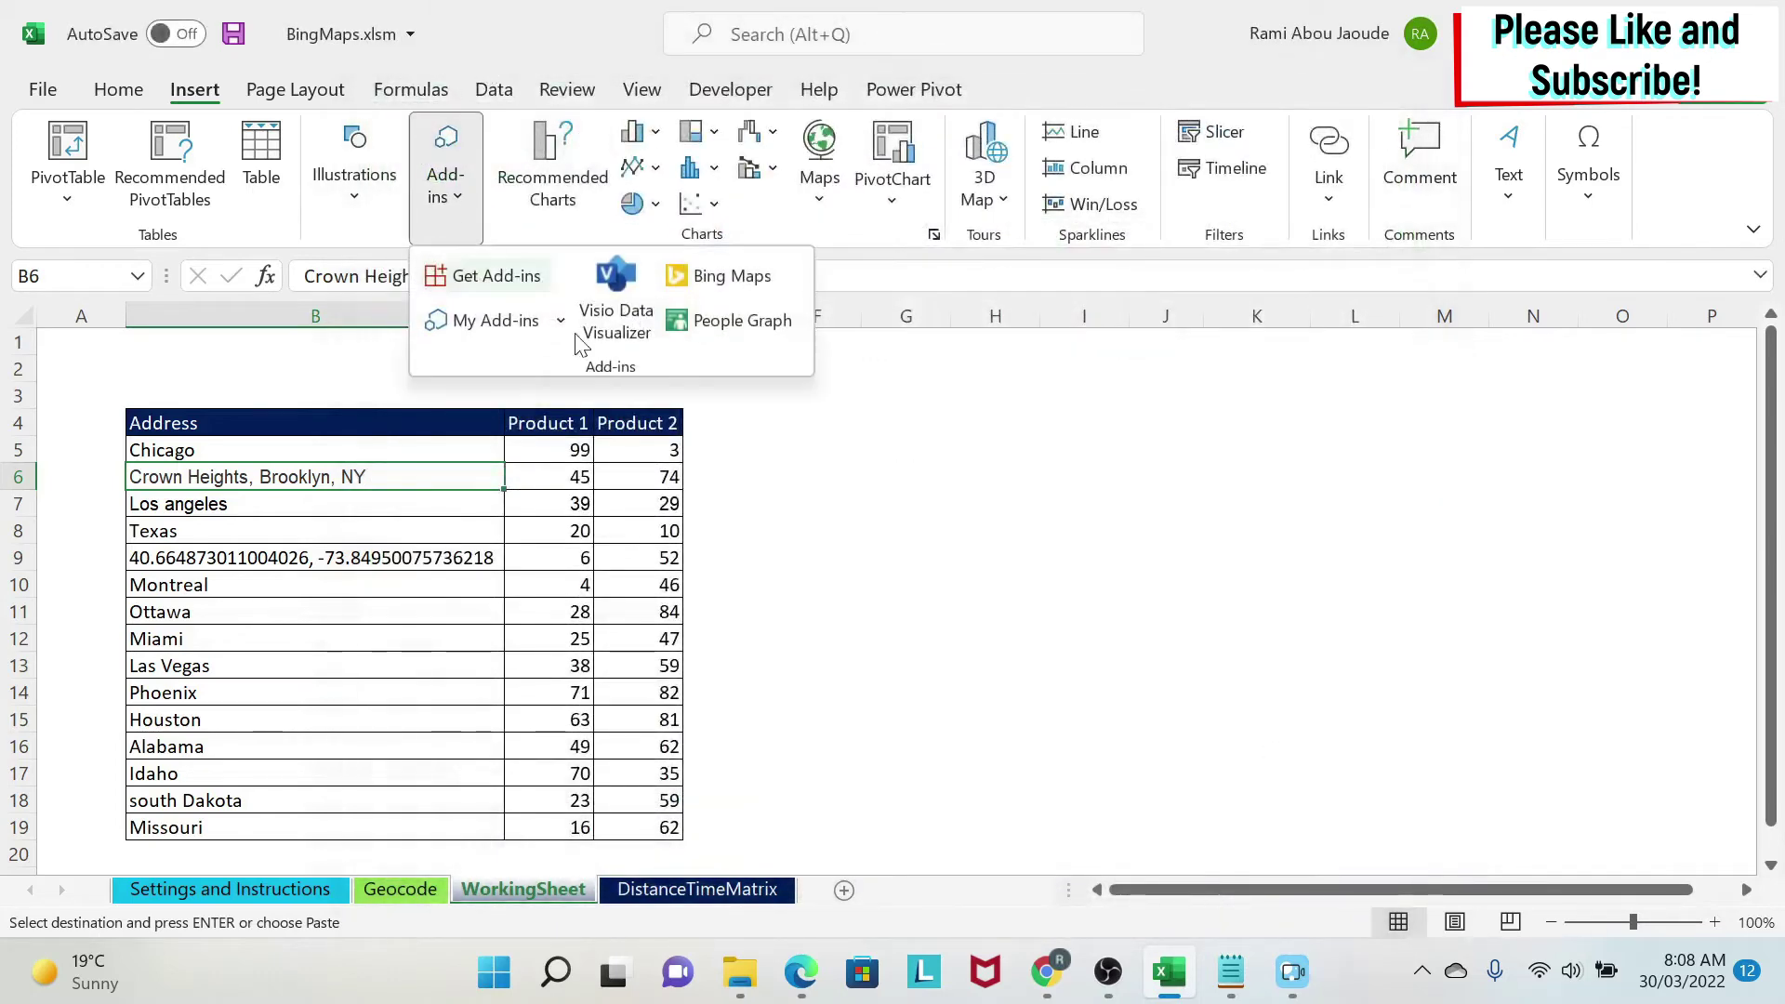
left_click(743, 277)
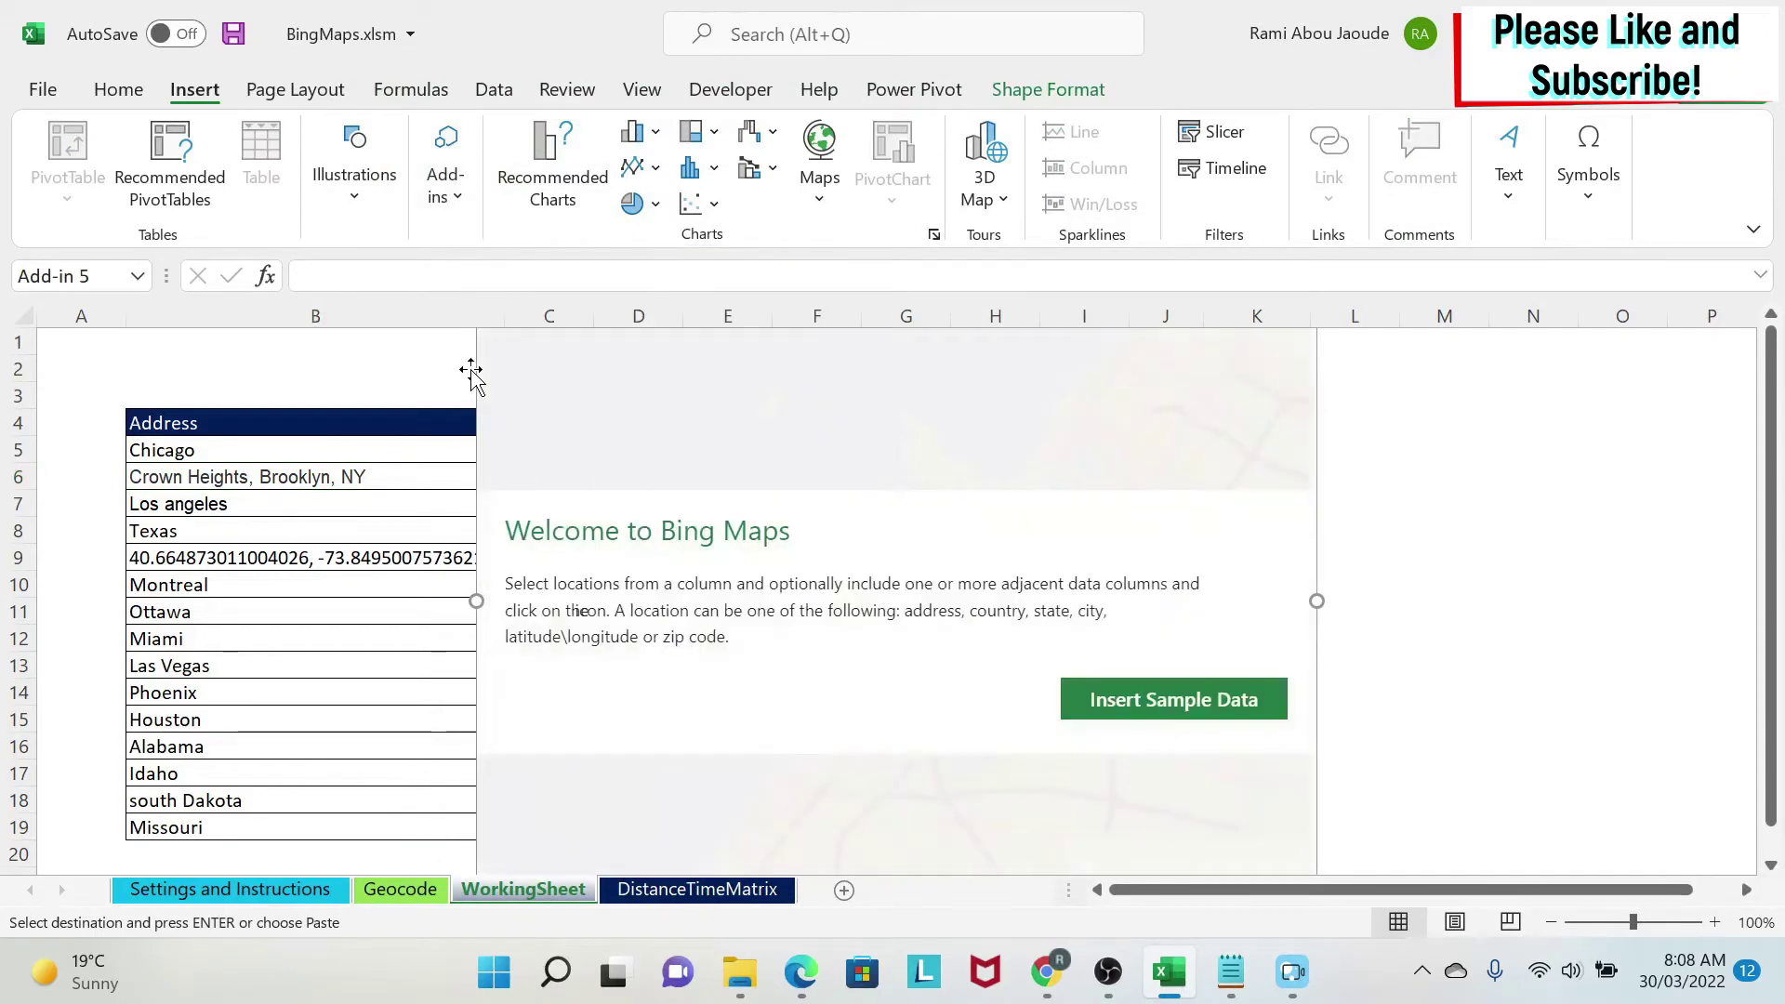
left_click_drag(470, 370, 735, 478)
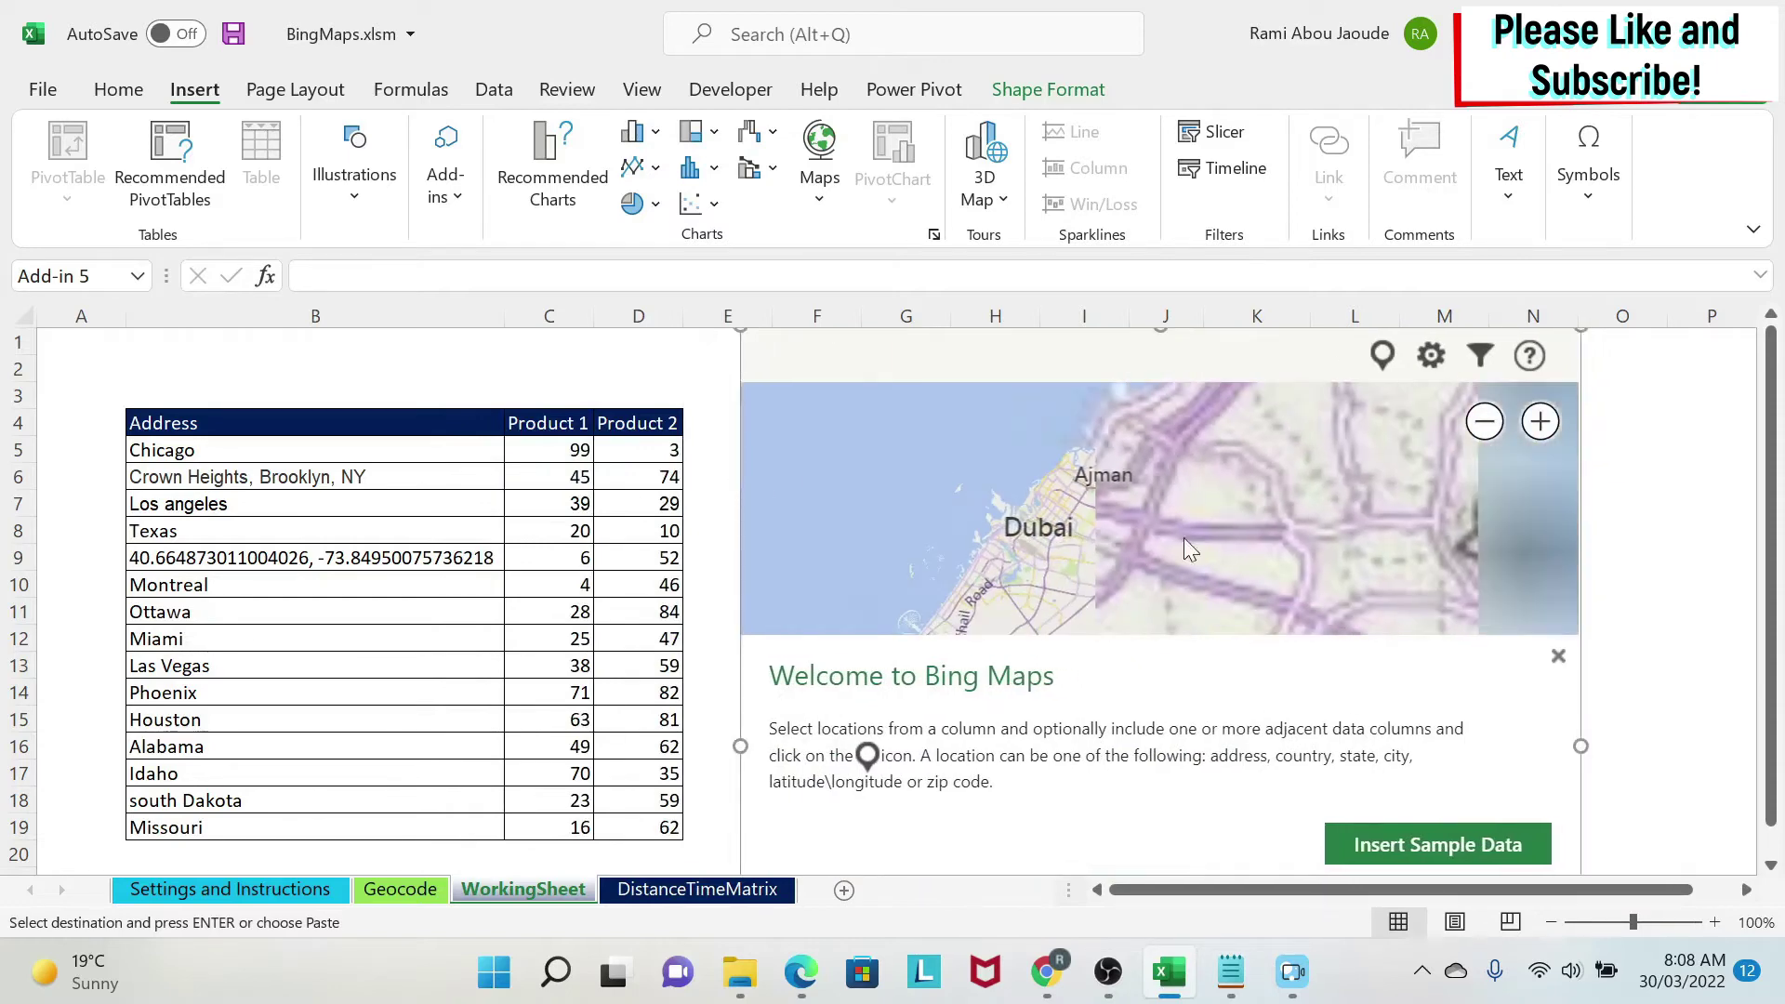
left_click_drag(1773, 688, 1778, 712)
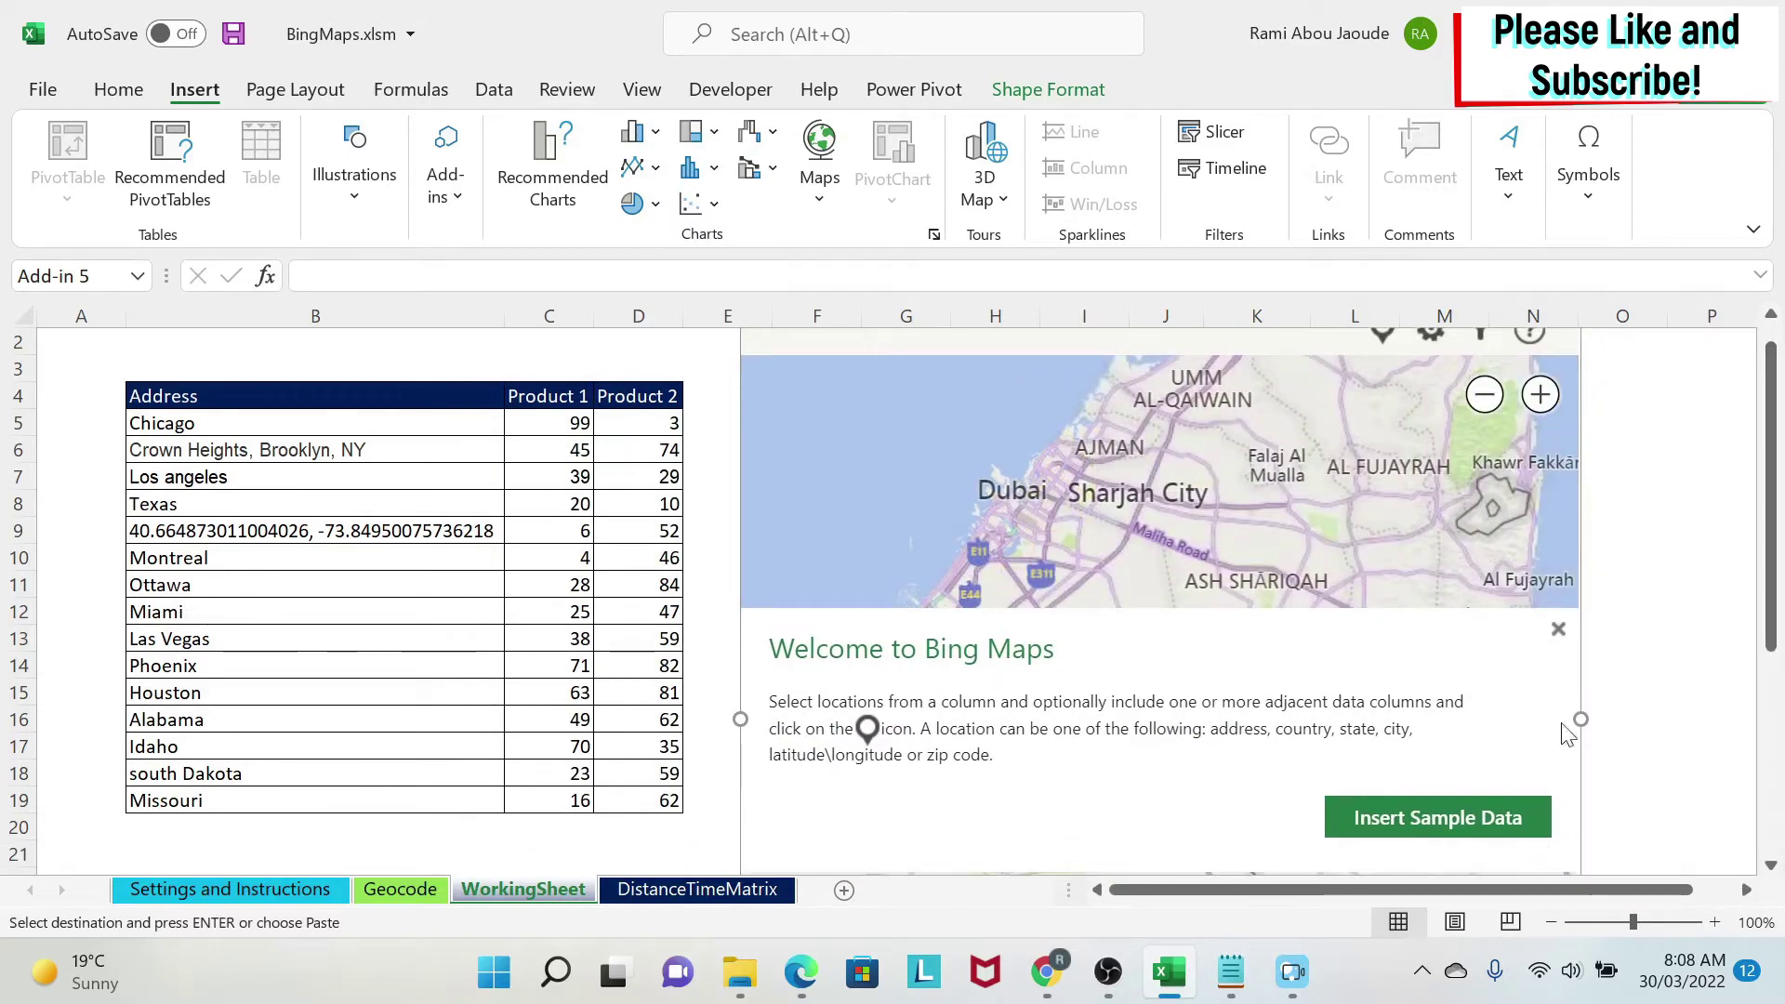
left_click_drag(1583, 717, 1564, 721)
- Select the Address and Product 1 data from B4 for mapping
scroll(1562, 558, "down", 6)
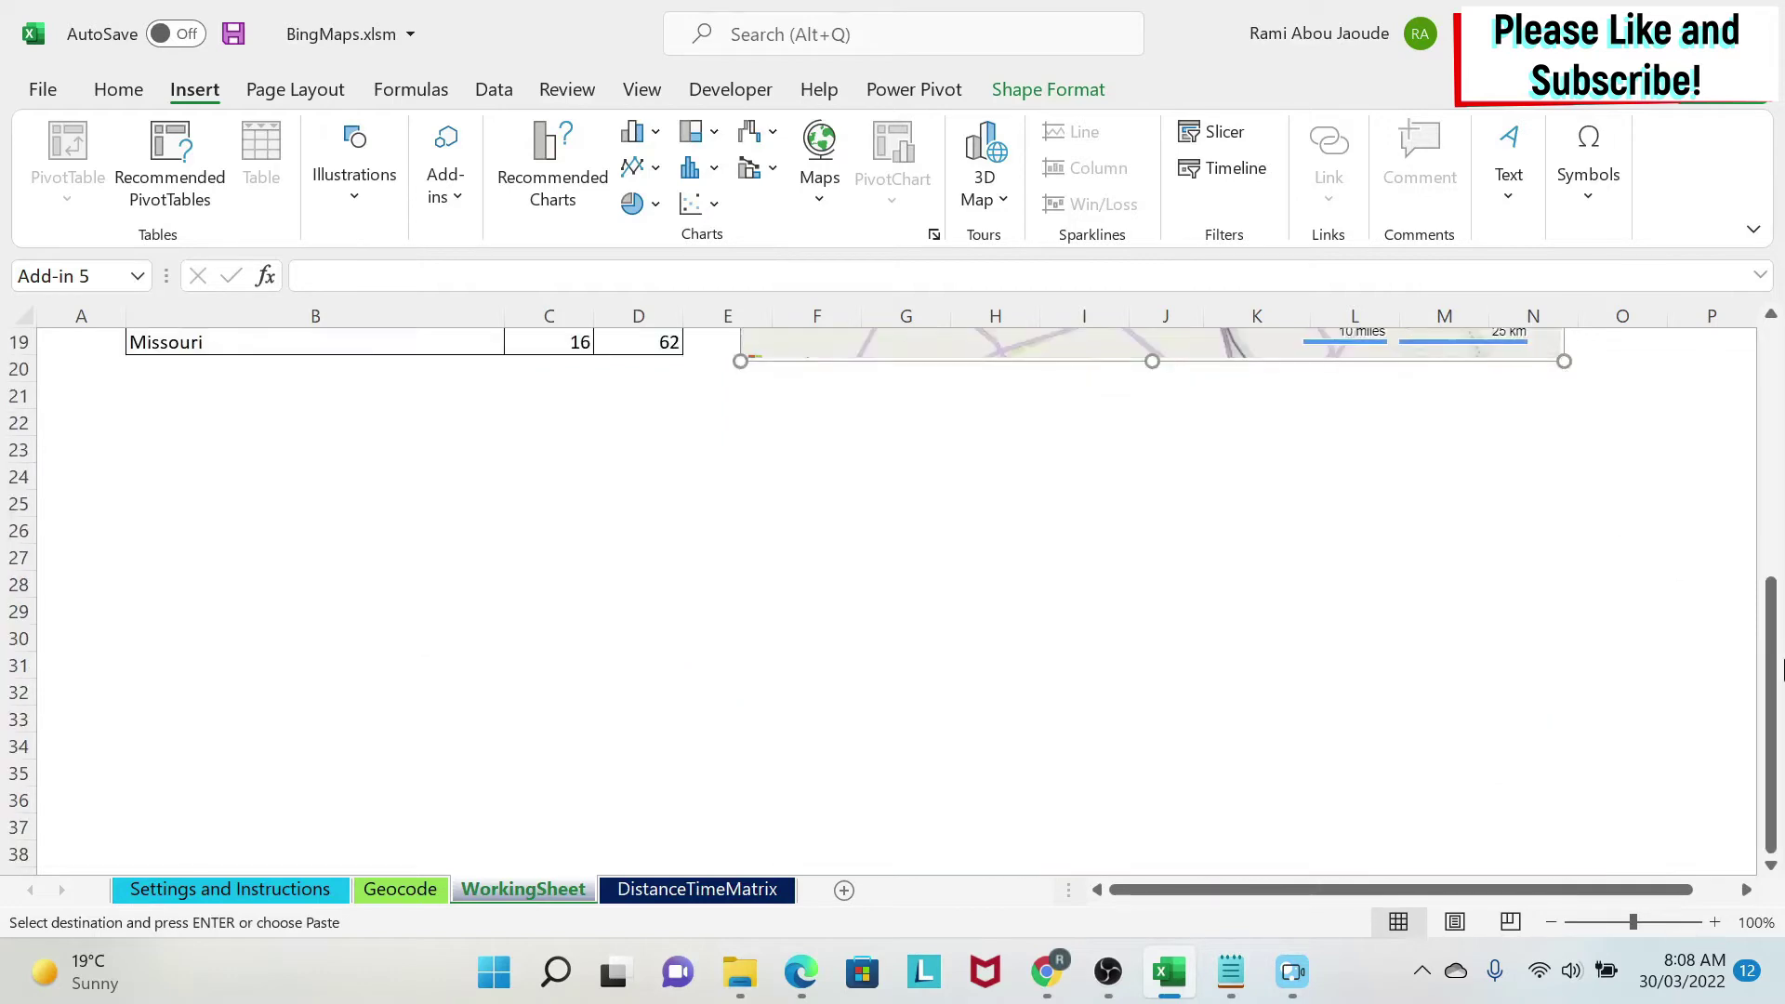
scroll(1776, 686, "up", 6)
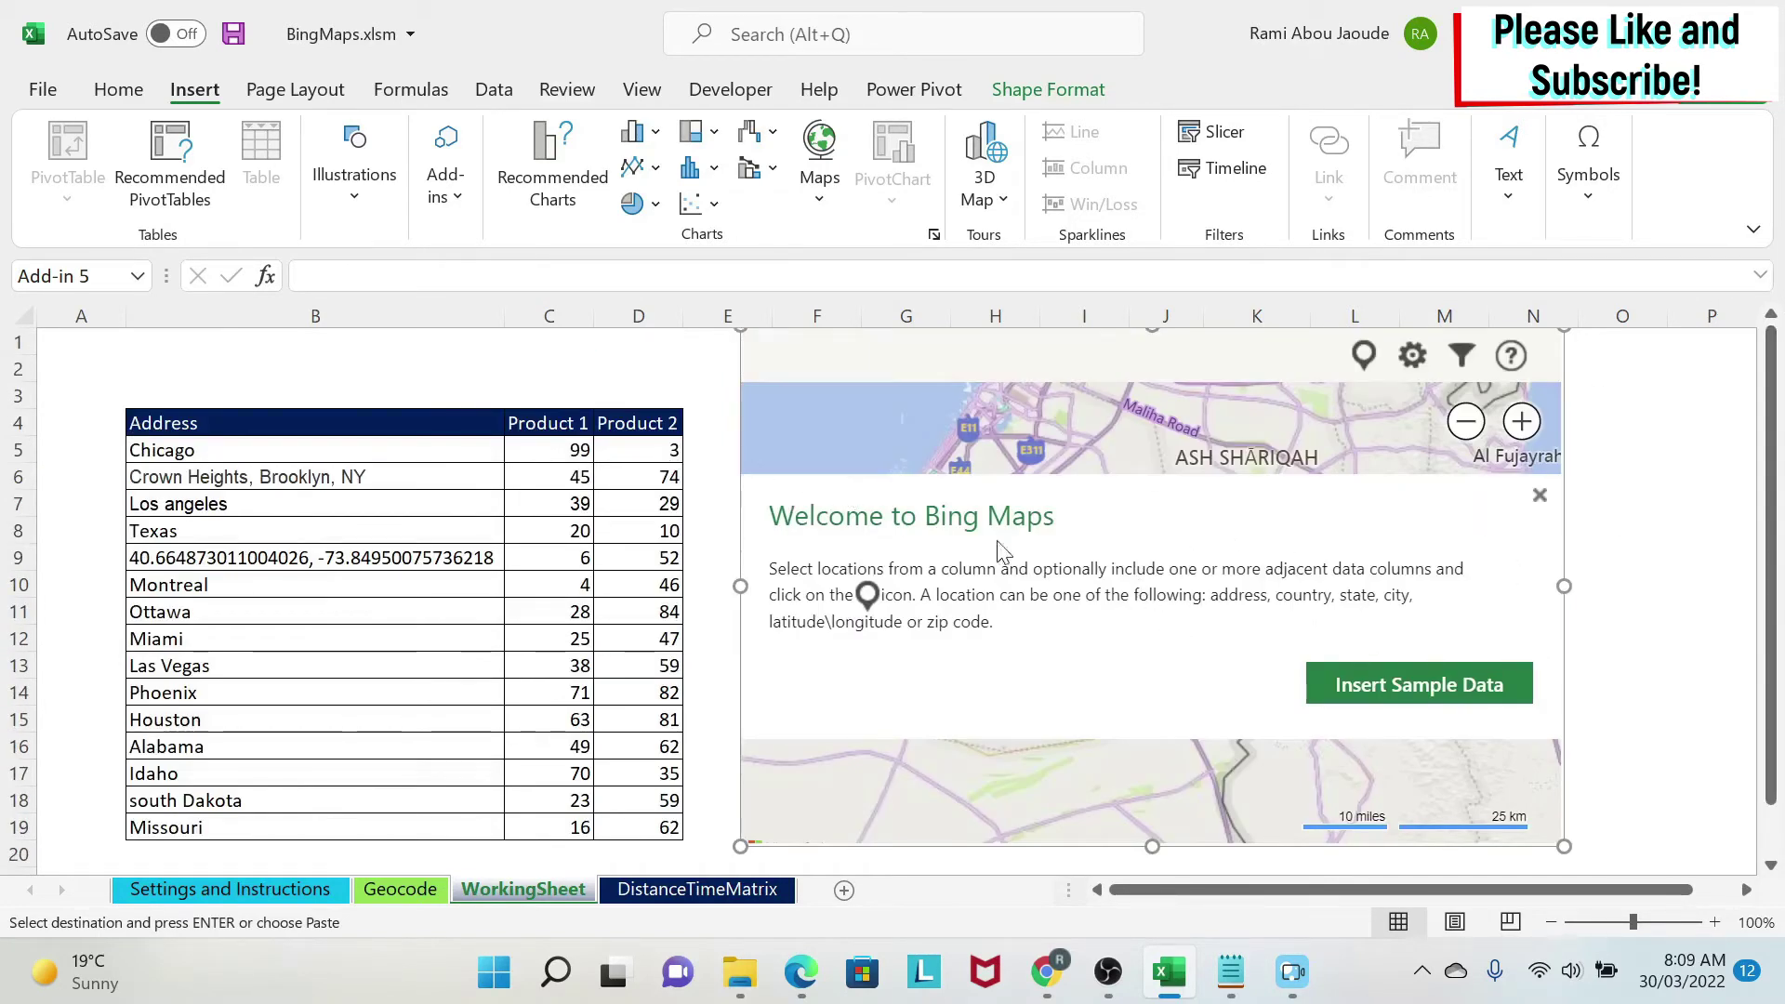
left_click_drag(316, 417, 536, 817)
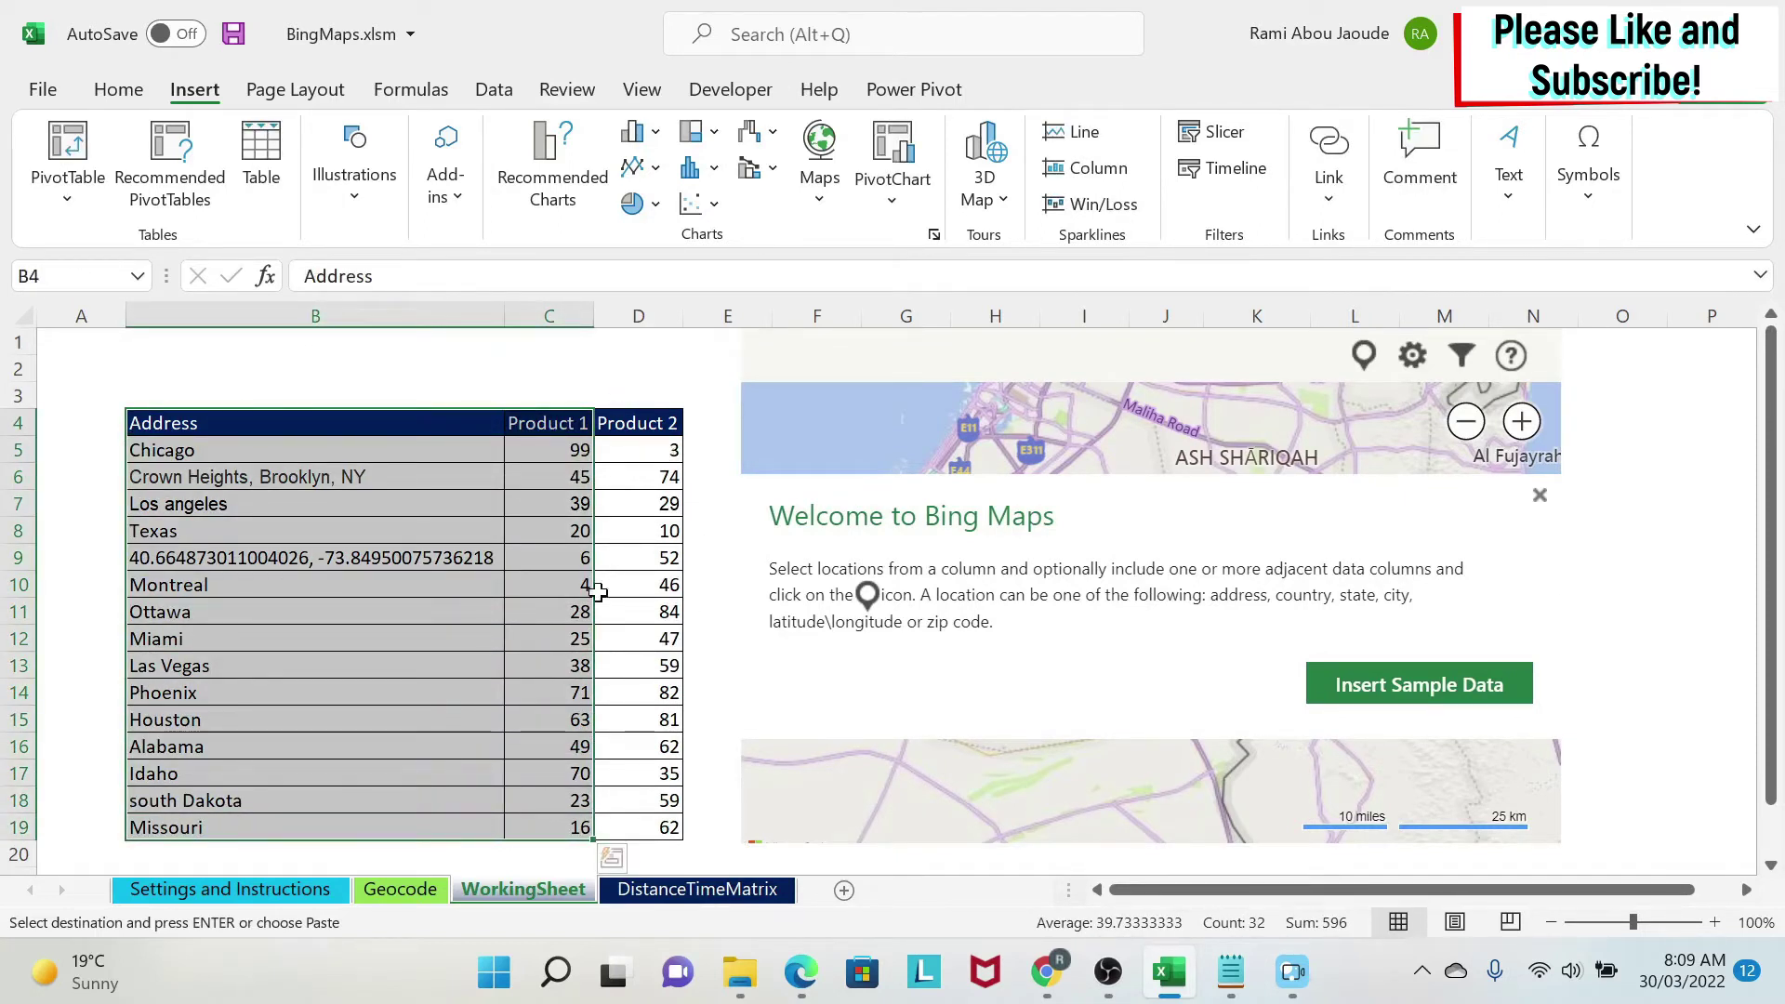
- Plot the Address and Product 1 data on the Bing map as value-sized circles
left_click(1367, 357)
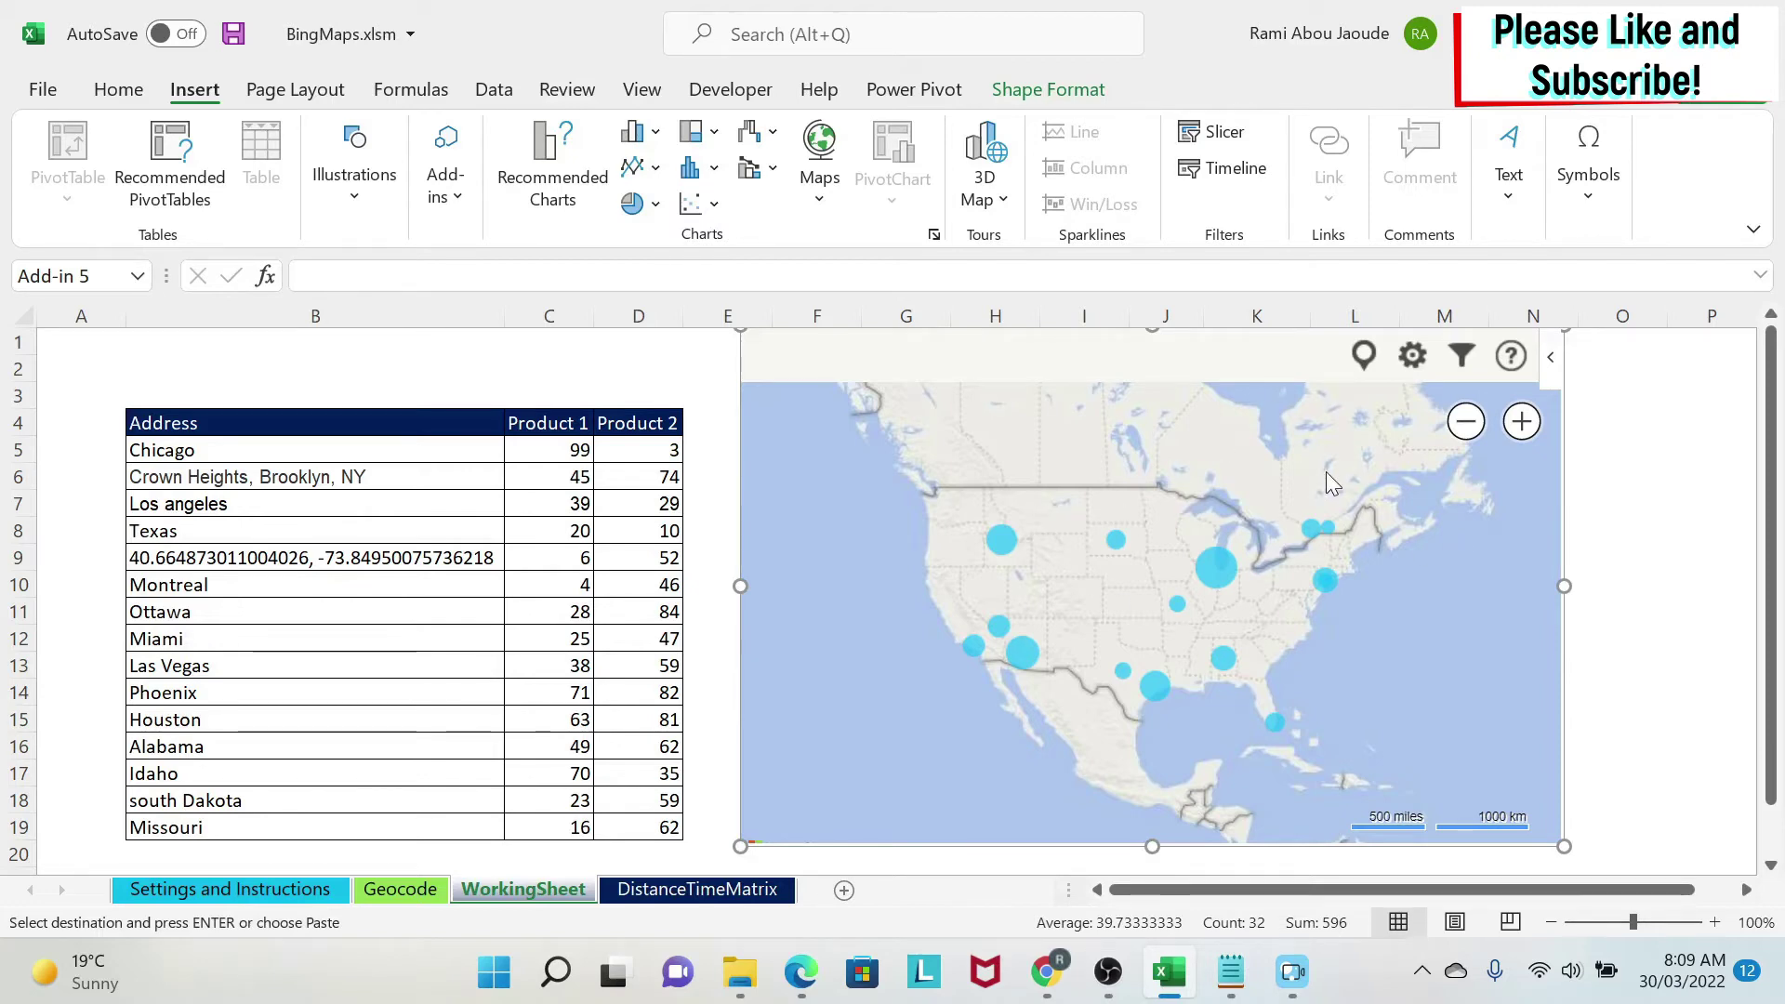
- Switch the map type to Bird's Eye and recolour the Product 1 circles dark blue
left_click(1412, 356)
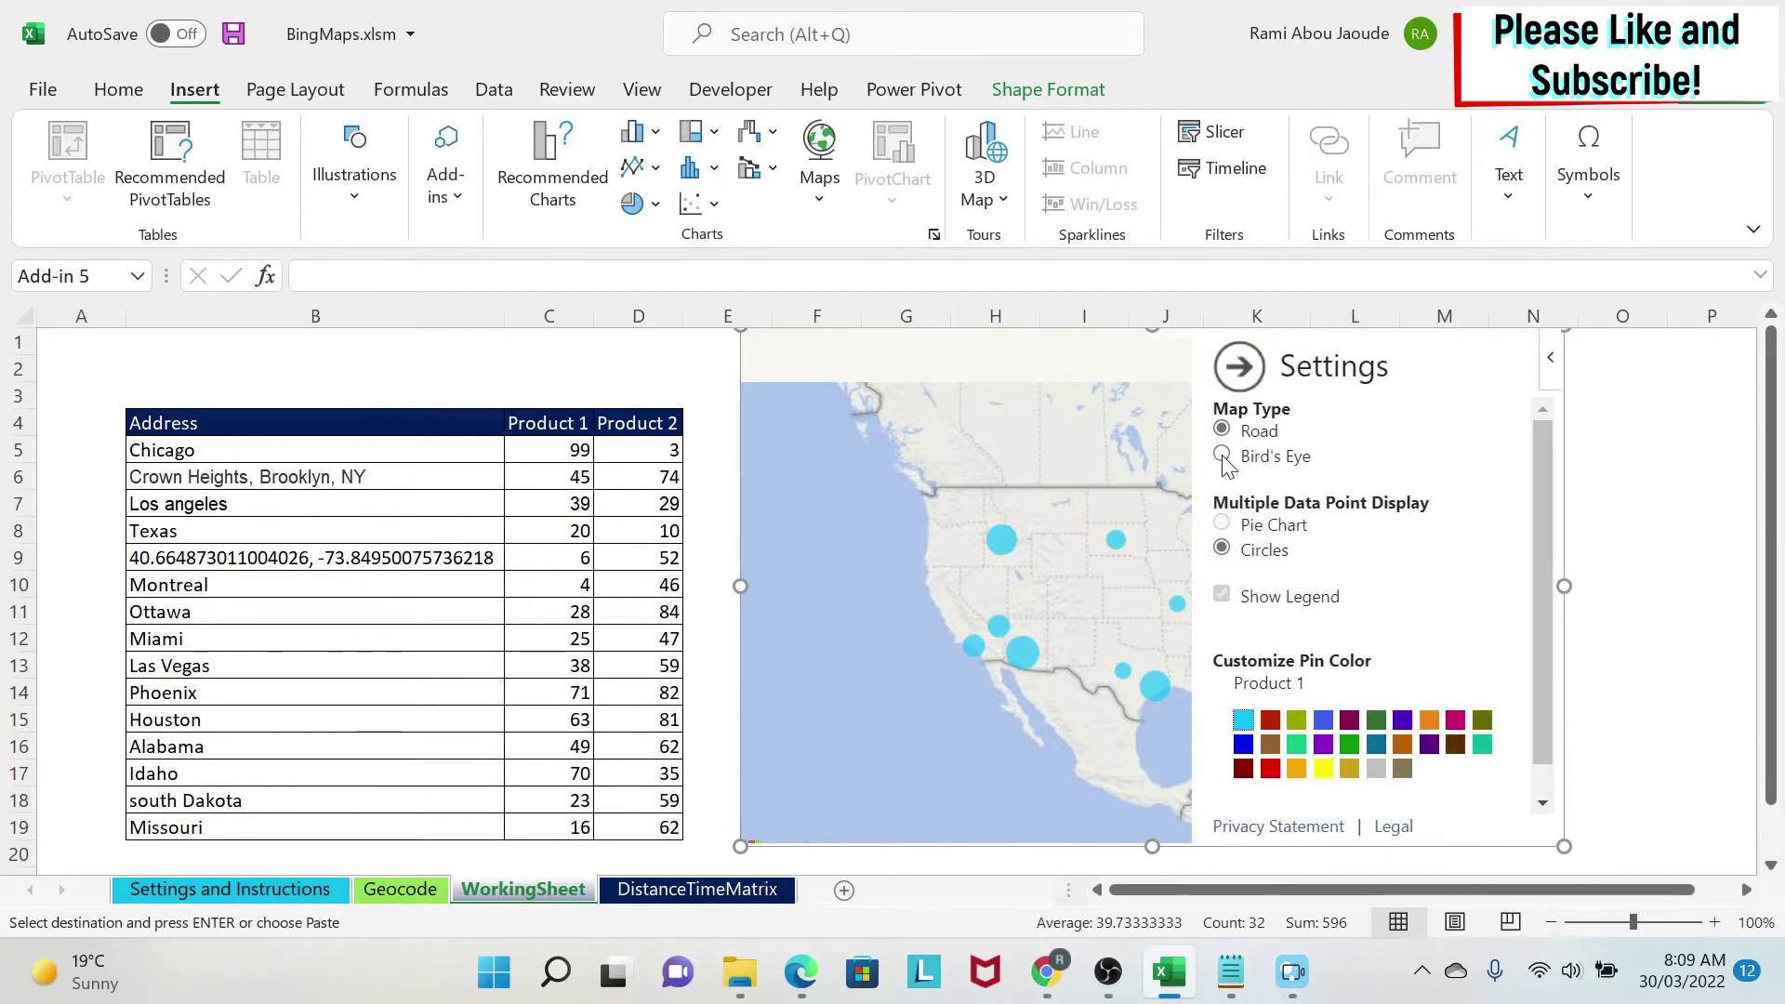
left_click(1222, 456)
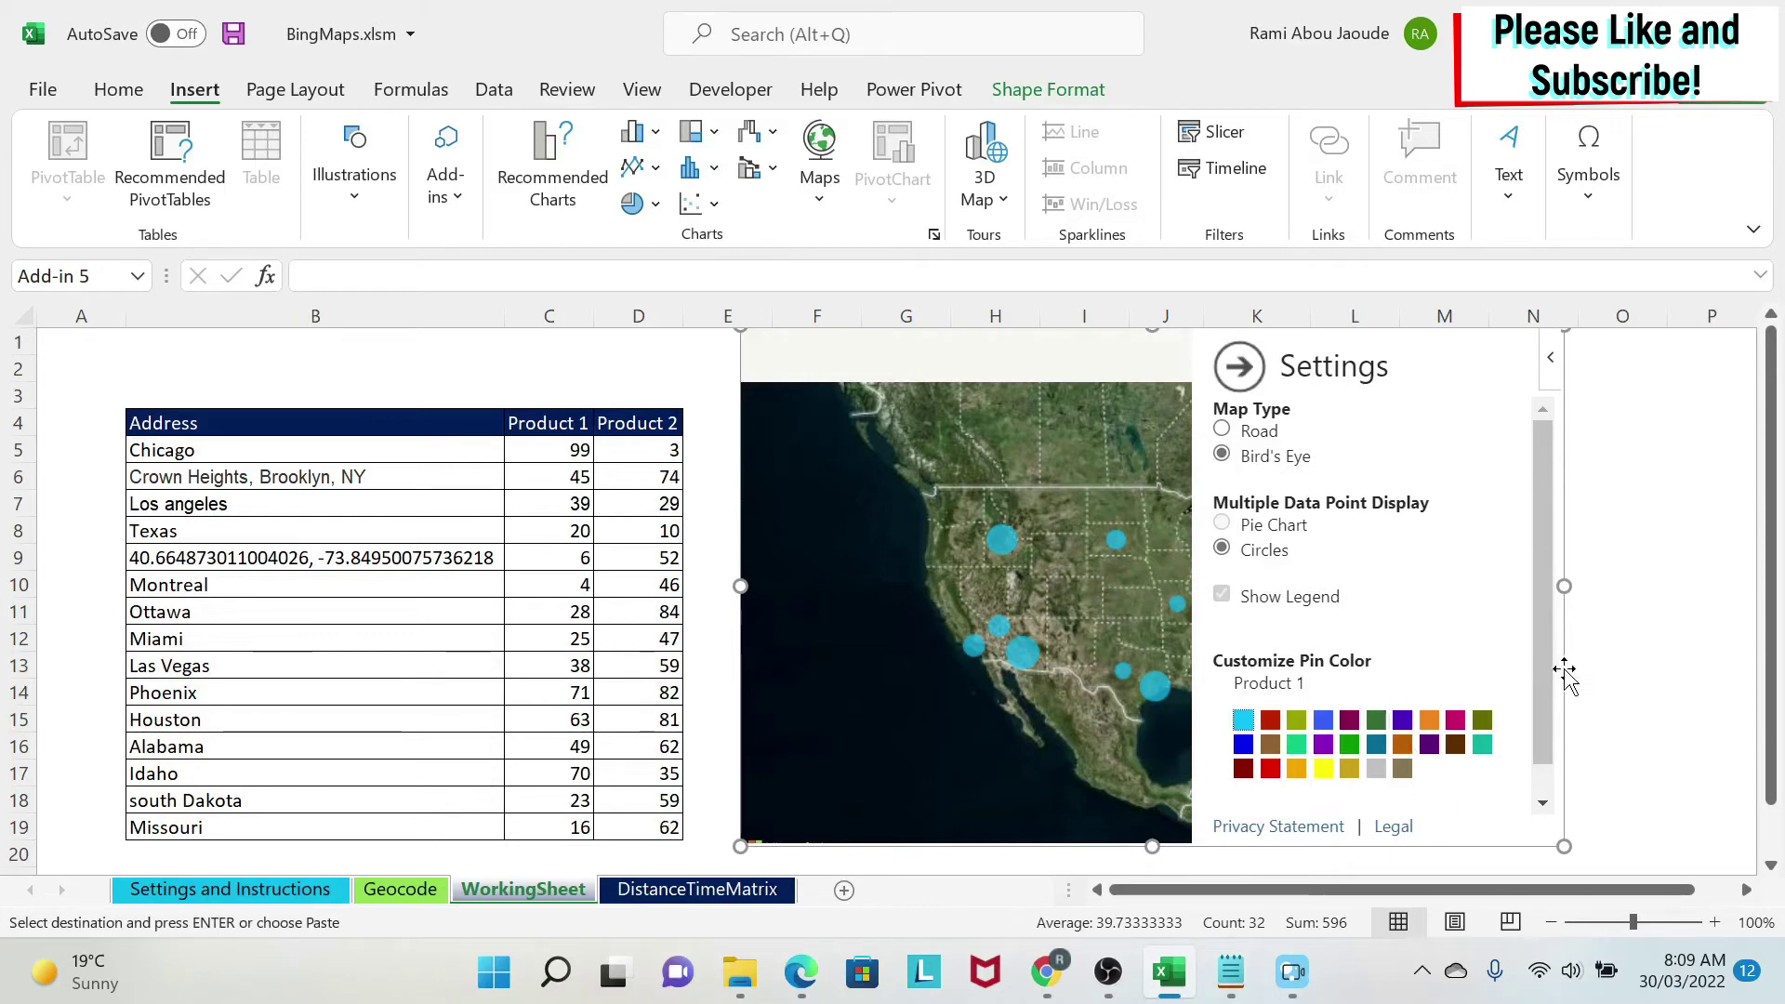
scroll(1554, 693, "down", 1)
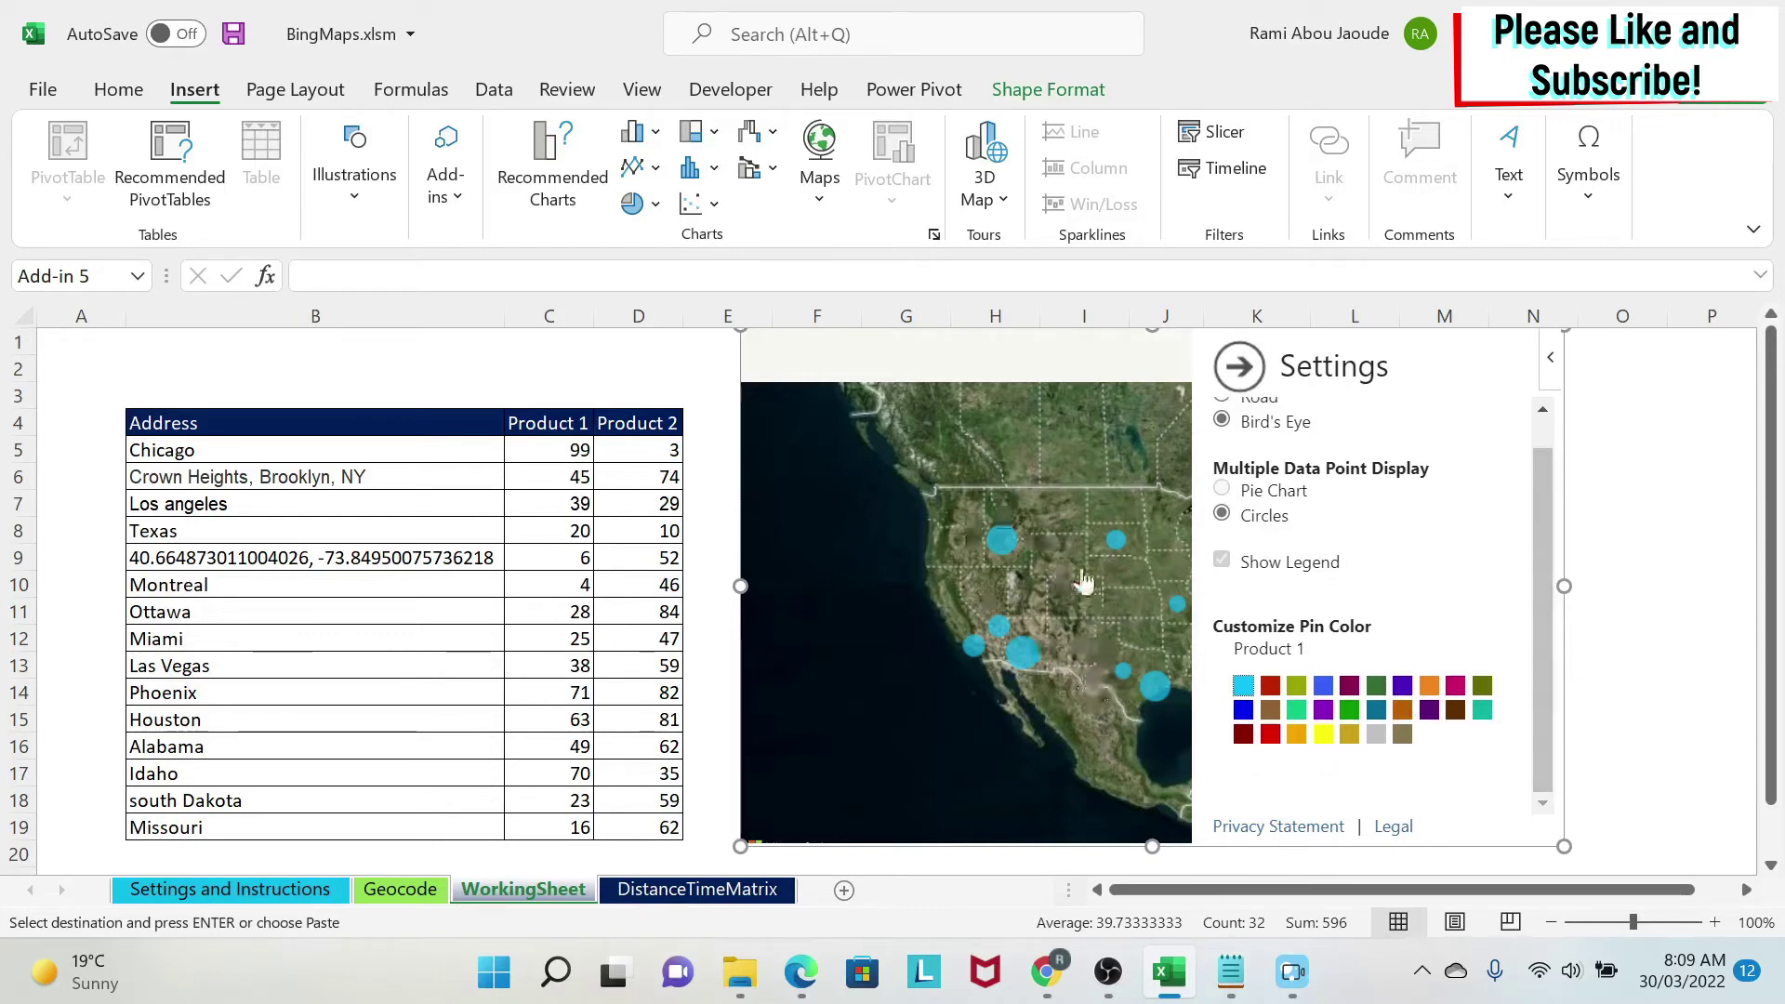
left_click(1244, 711)
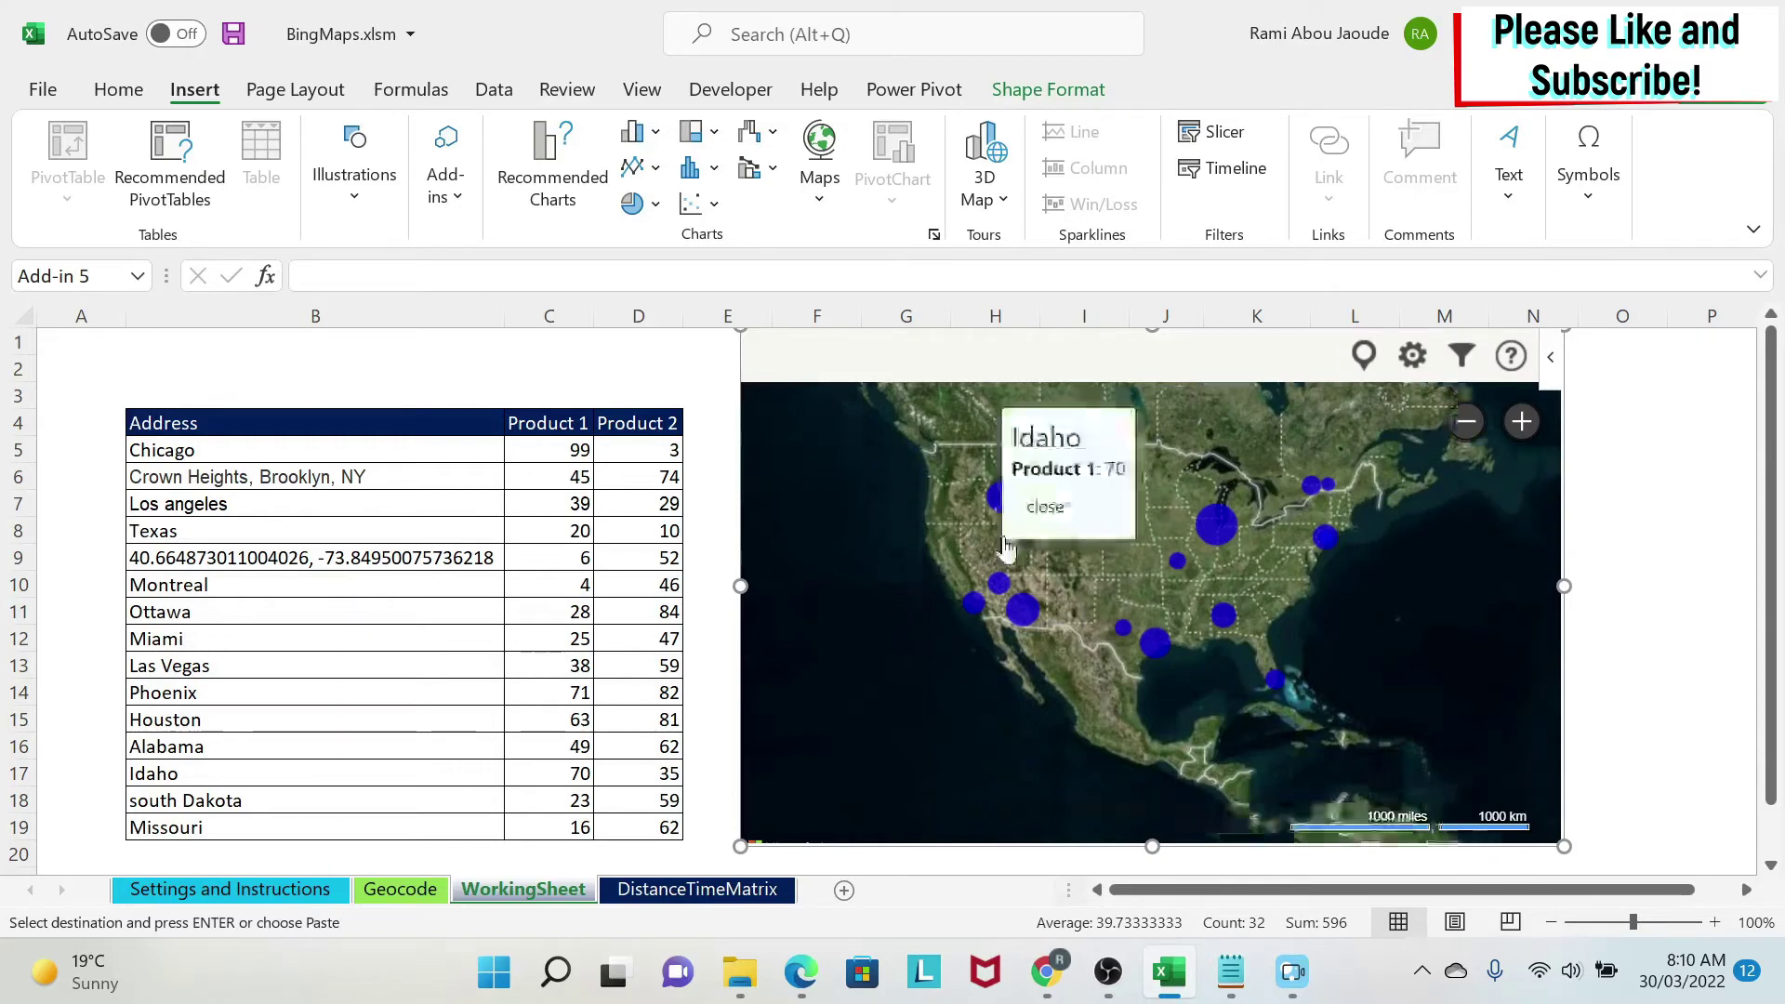
- Check Idaho's Product 1 value, then filter Idaho out of the plotted locations
left_click(1004, 547)
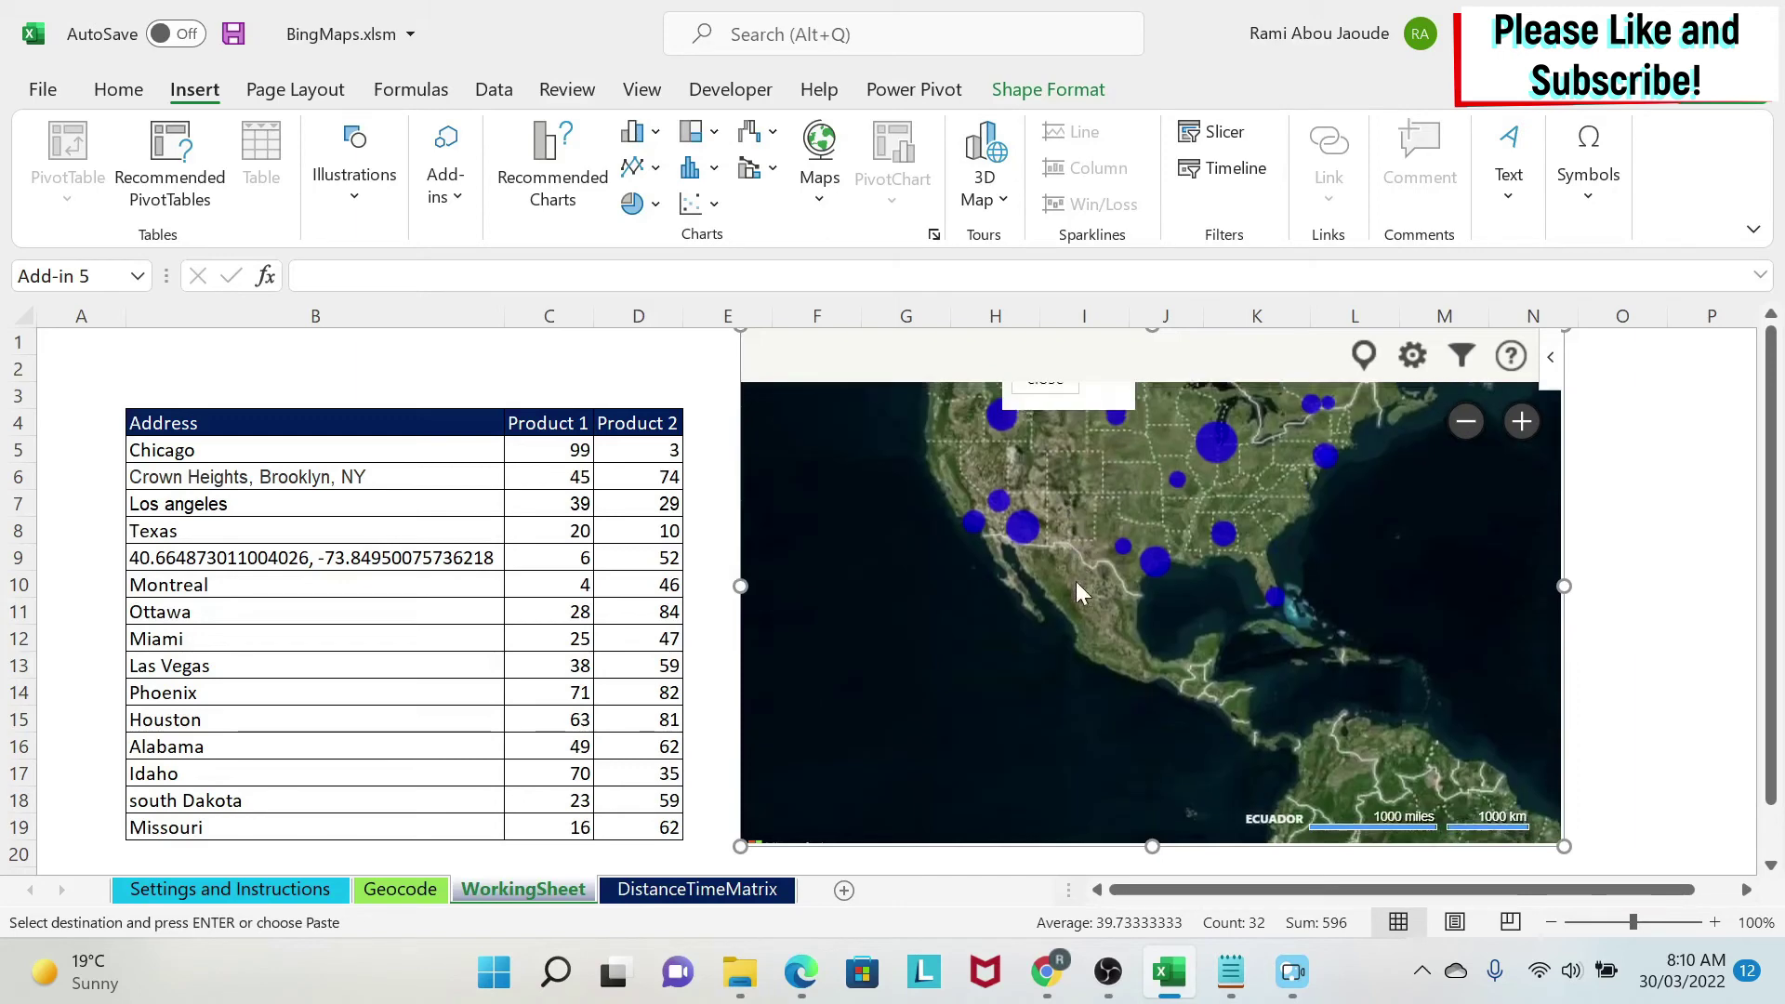
left_click(1046, 484)
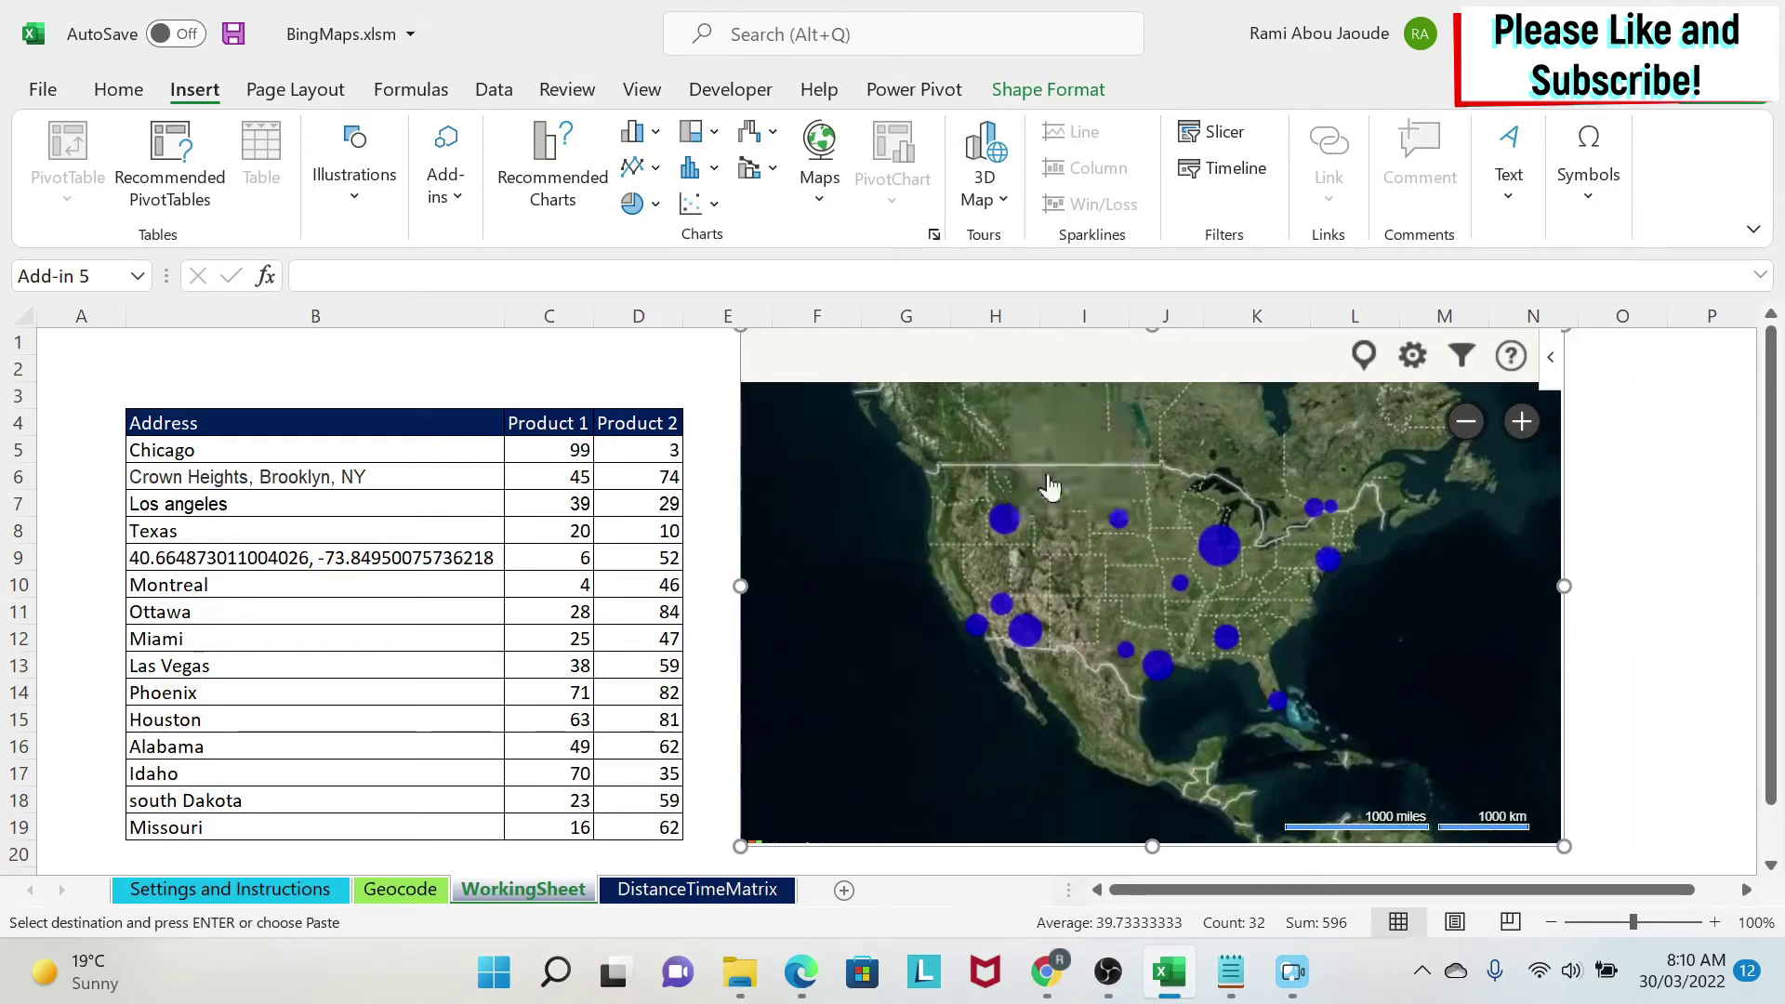
left_click(1465, 359)
scroll(1412, 612, "down", 1)
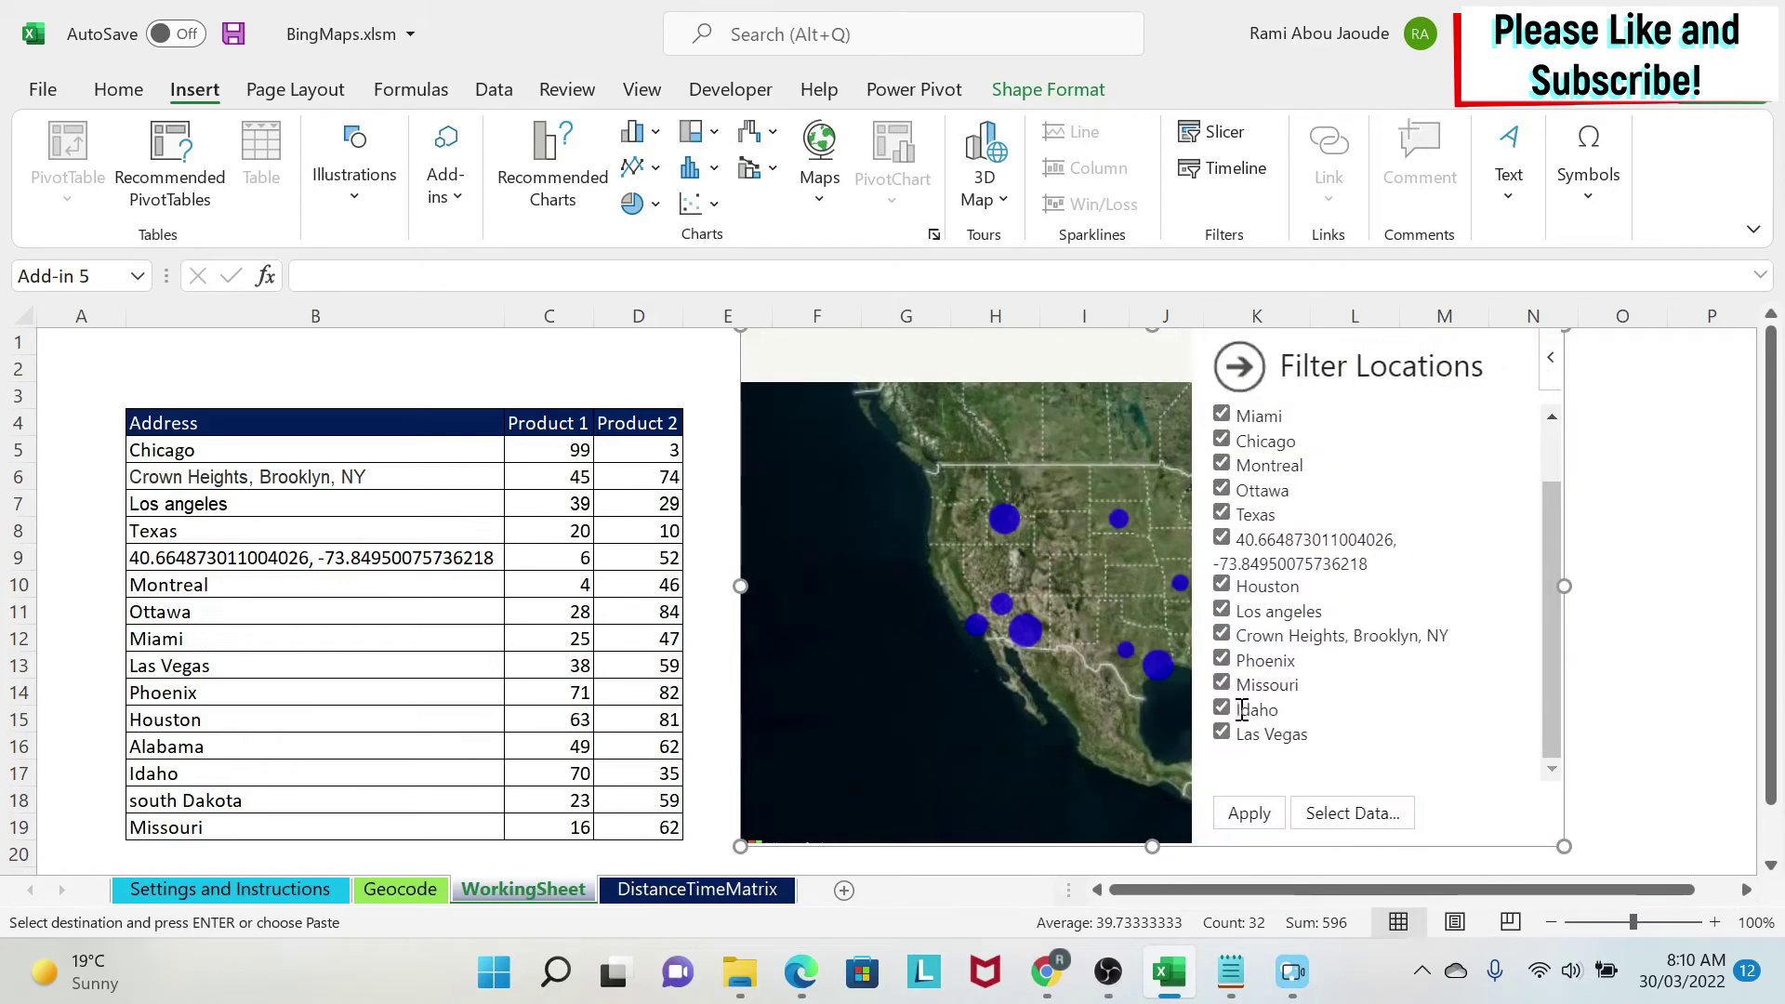
left_click(1222, 709)
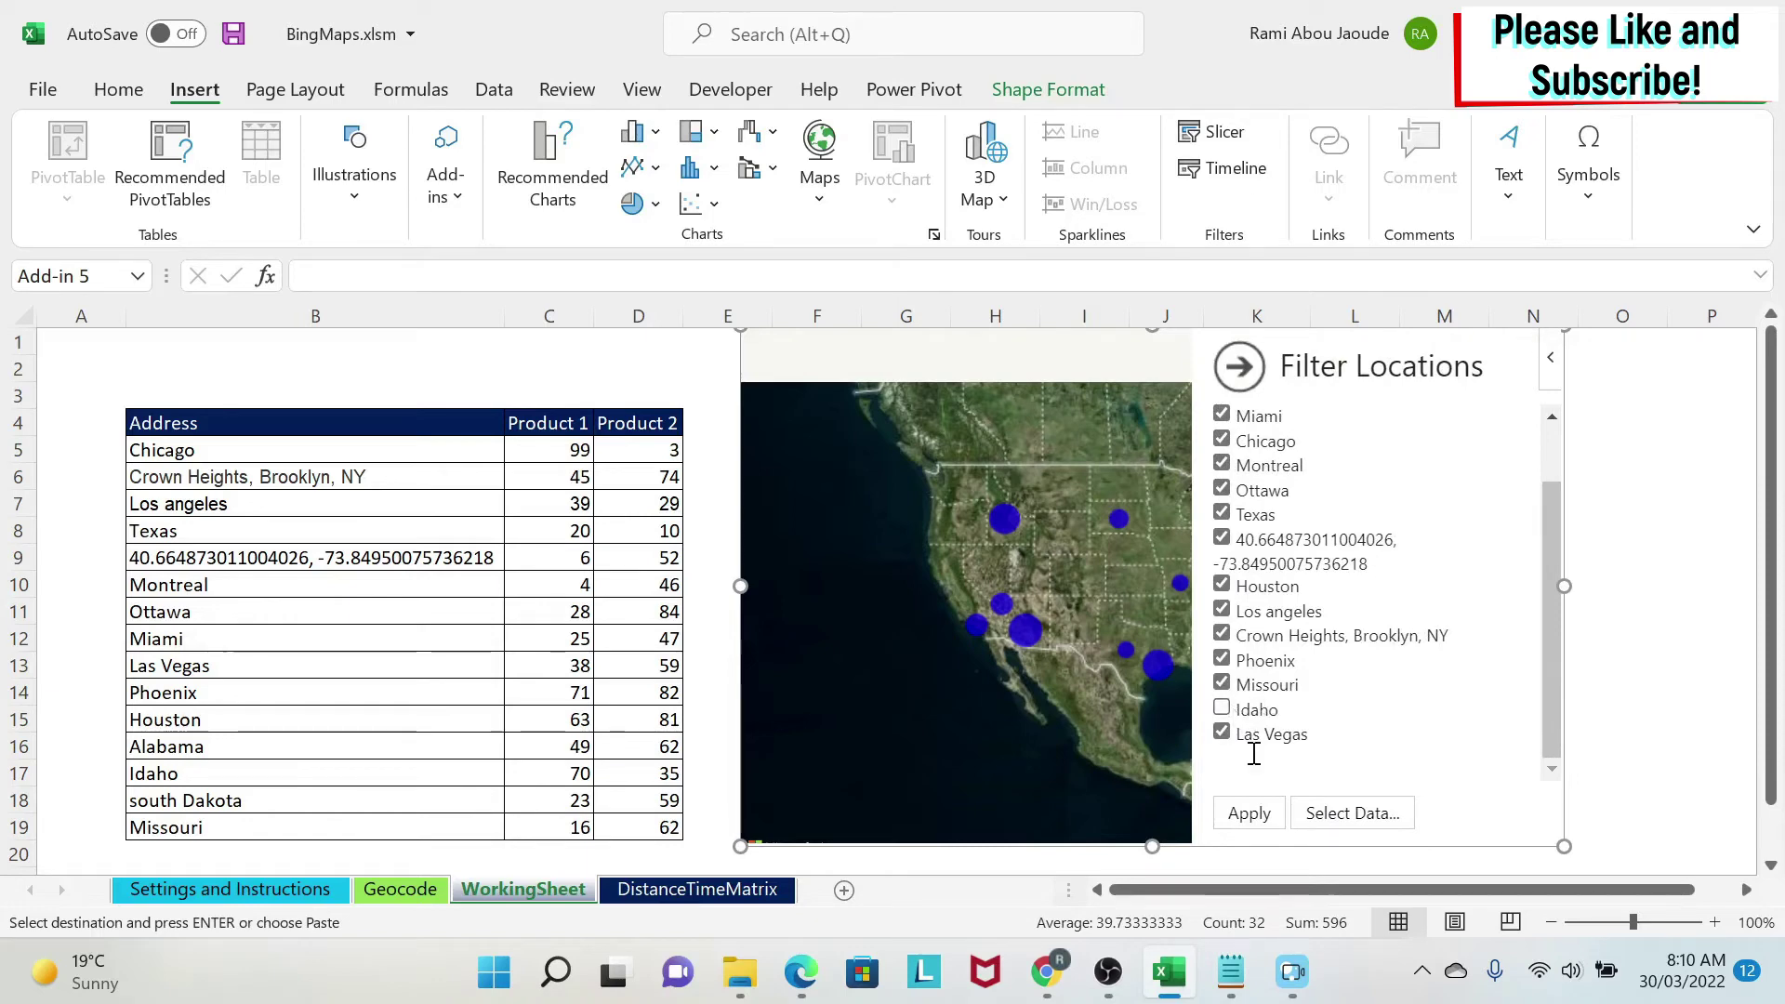
left_click(1262, 822)
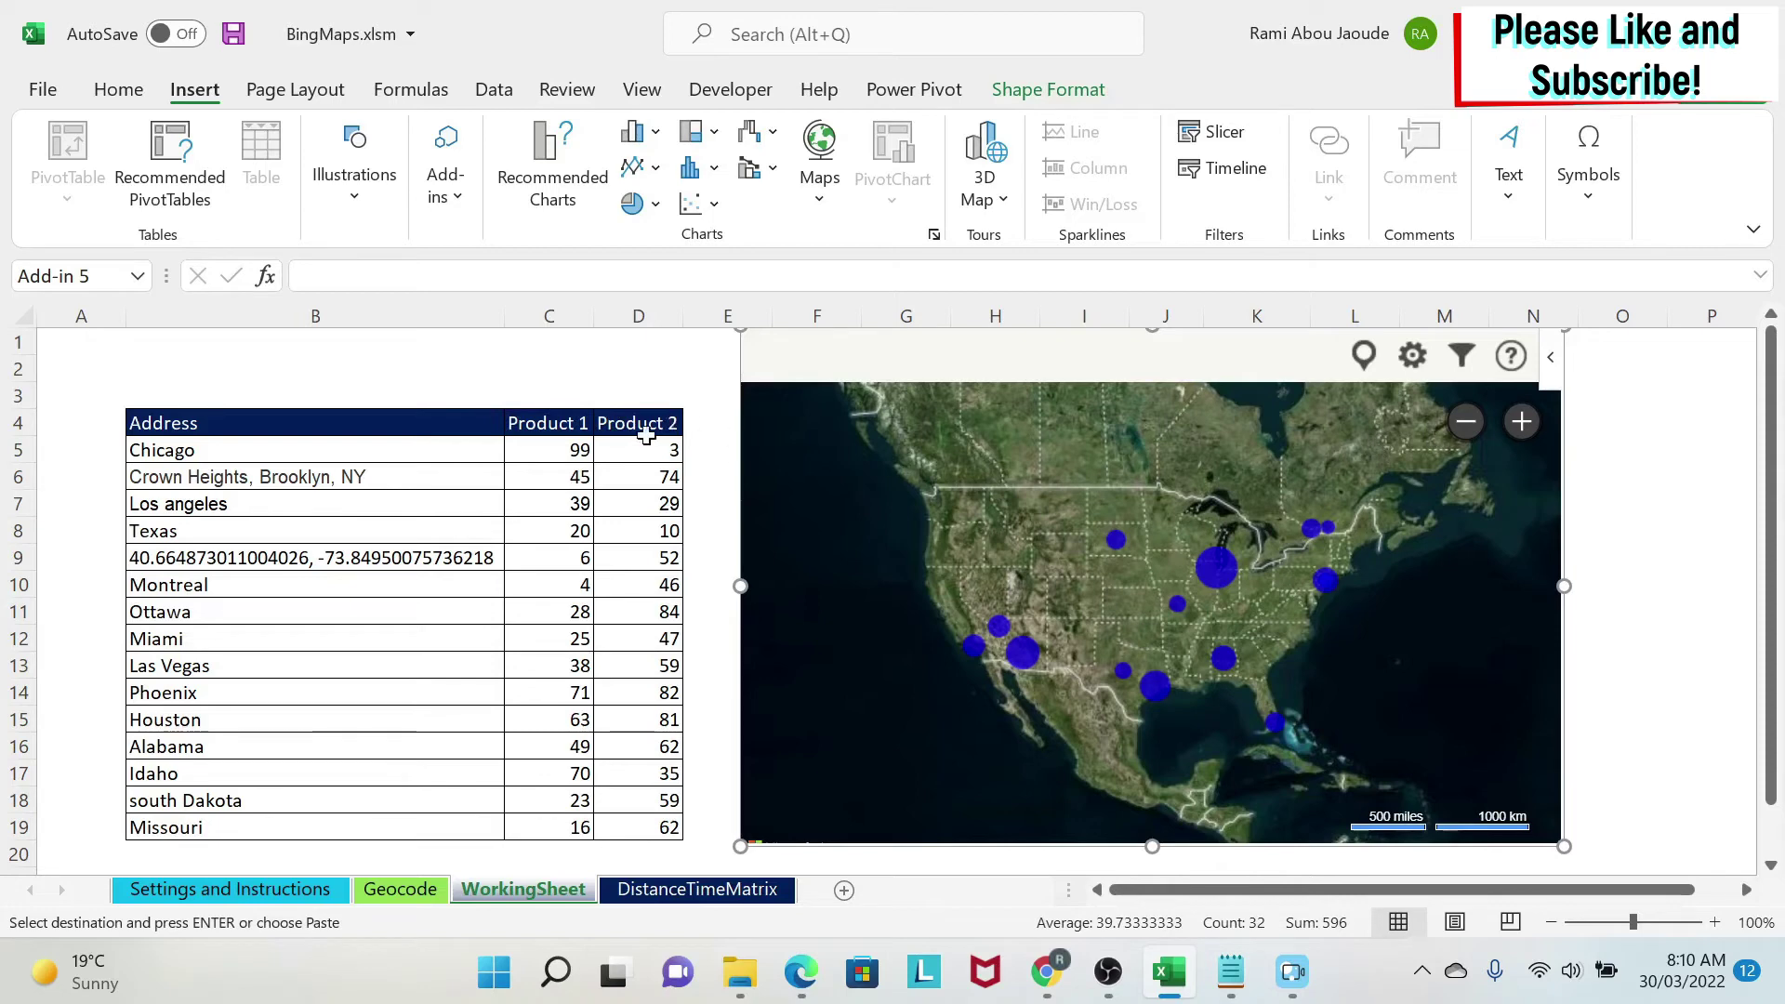
- Plot Product 1 and Product 2 from B4:D19 as overlapping circles and reopen the map settings
left_click_drag(391, 414, 641, 825)
left_click(1367, 358)
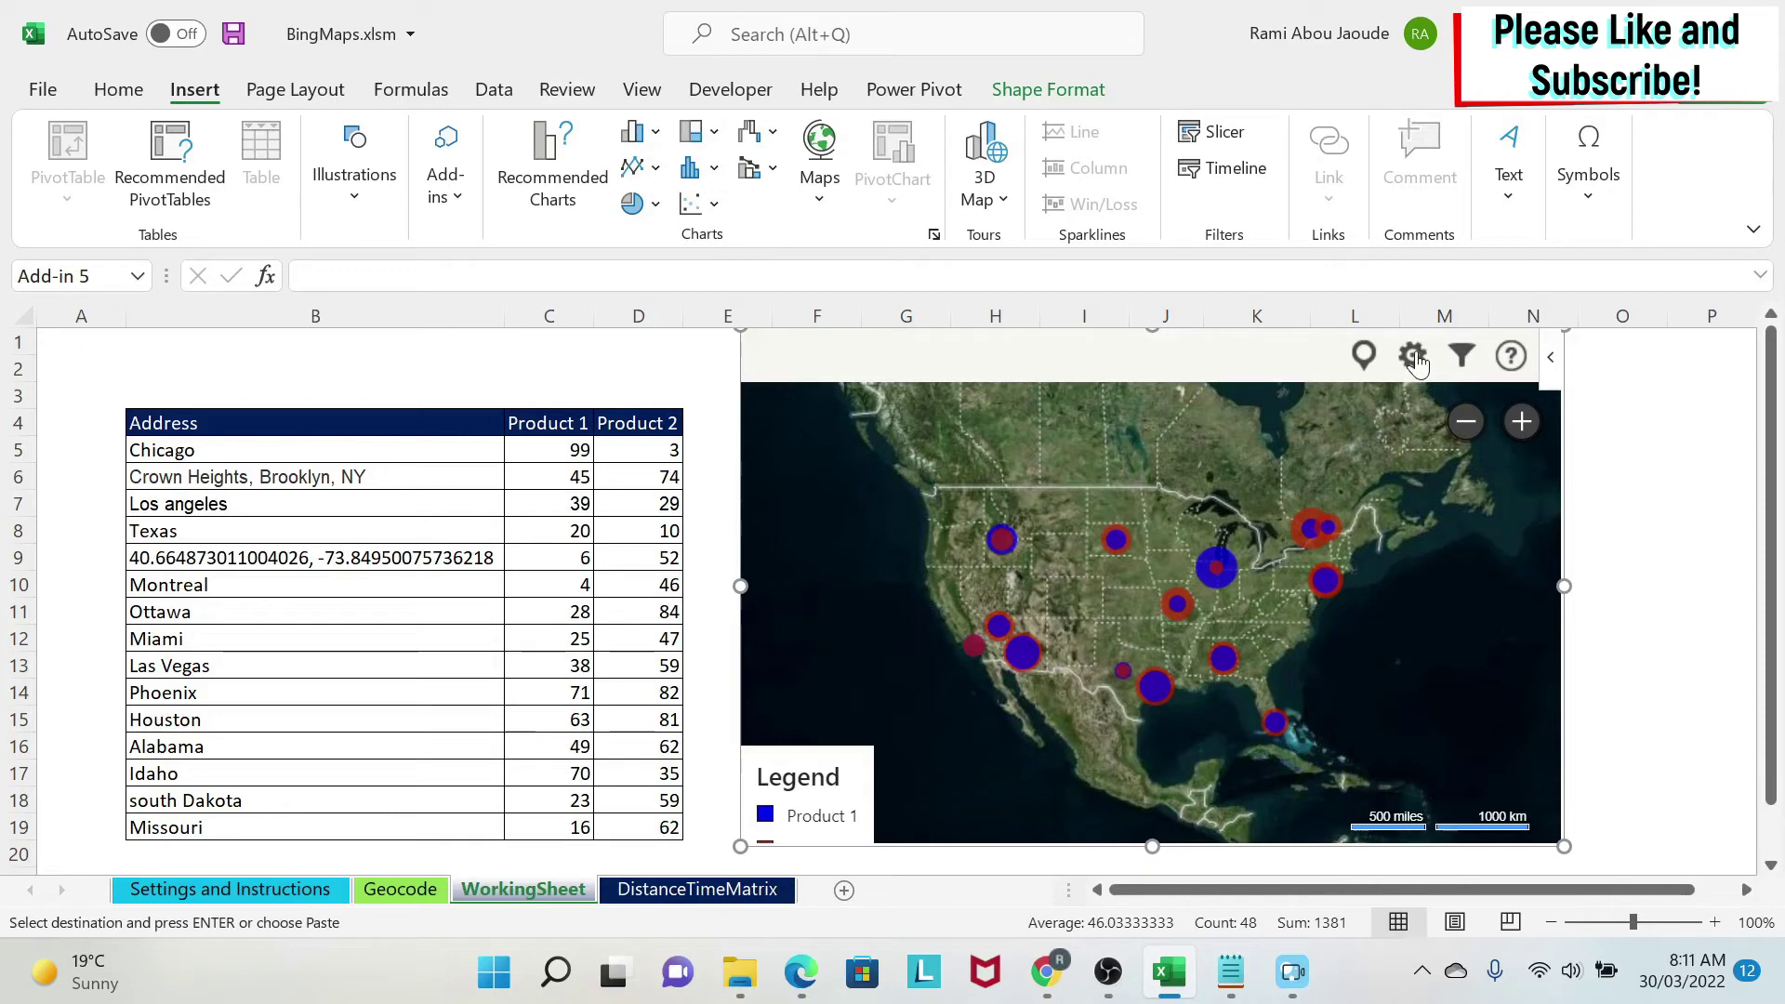
left_click(1413, 357)
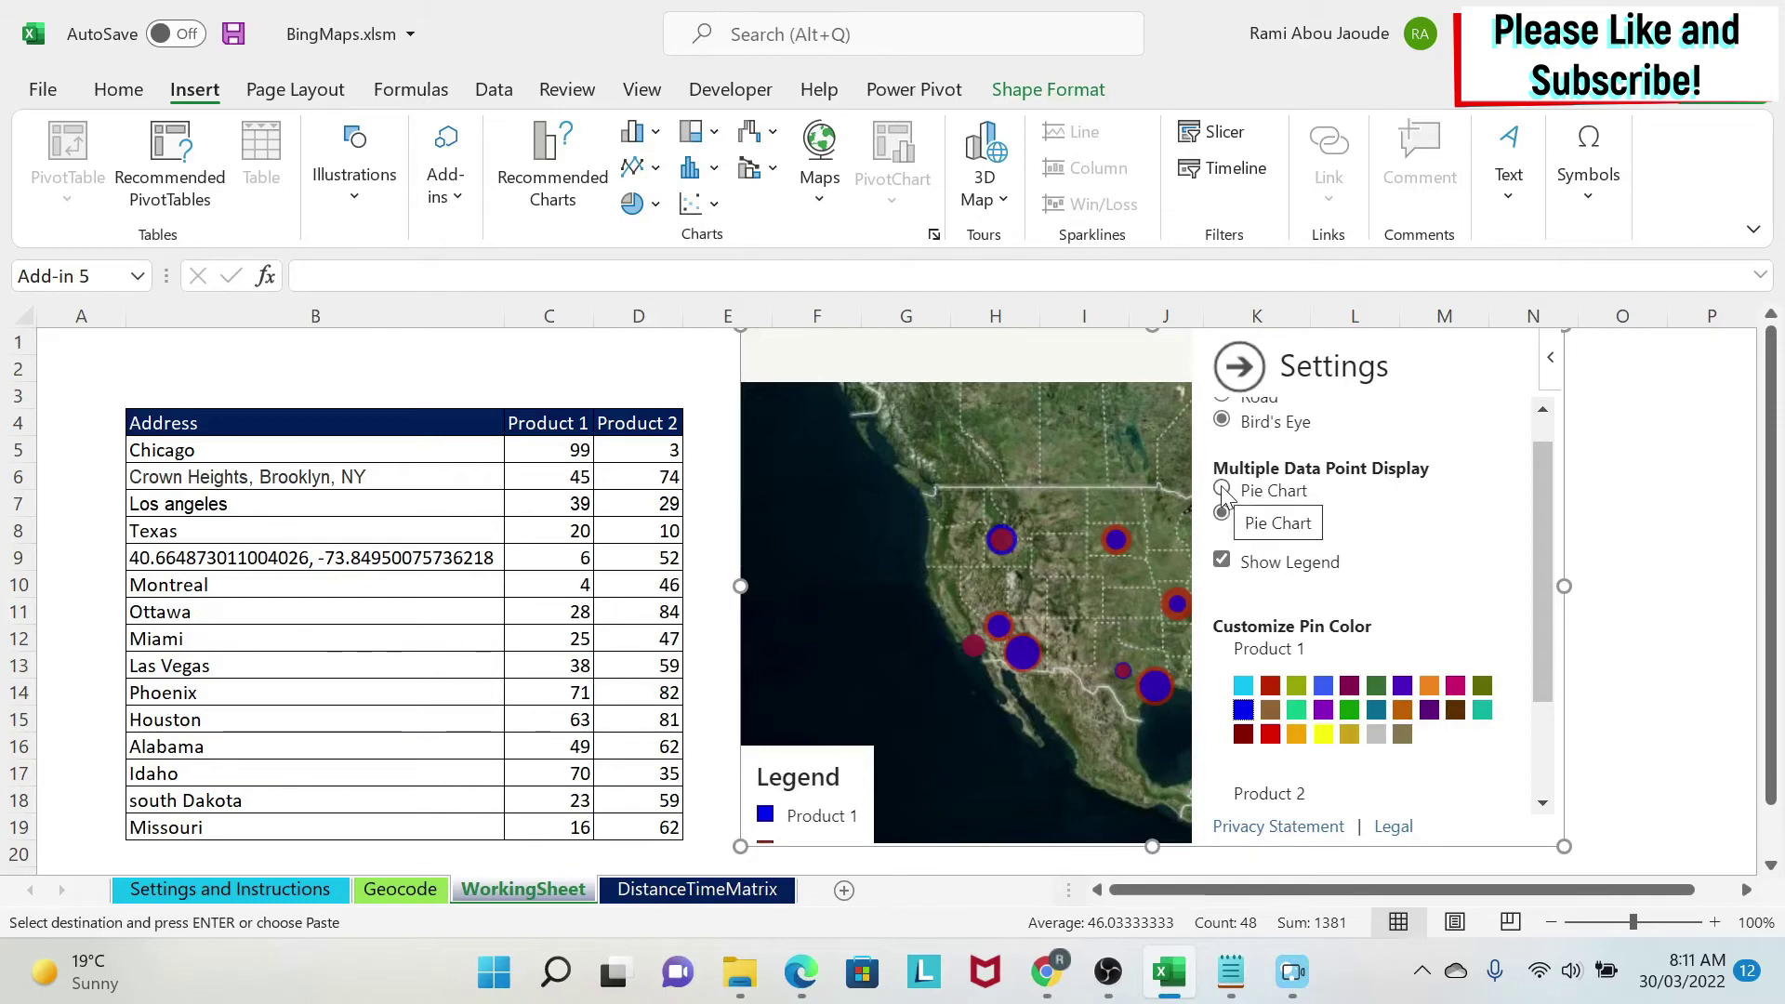
- Display each location as a pie chart with orange Product 2 slices and close the settings
left_click(1224, 491)
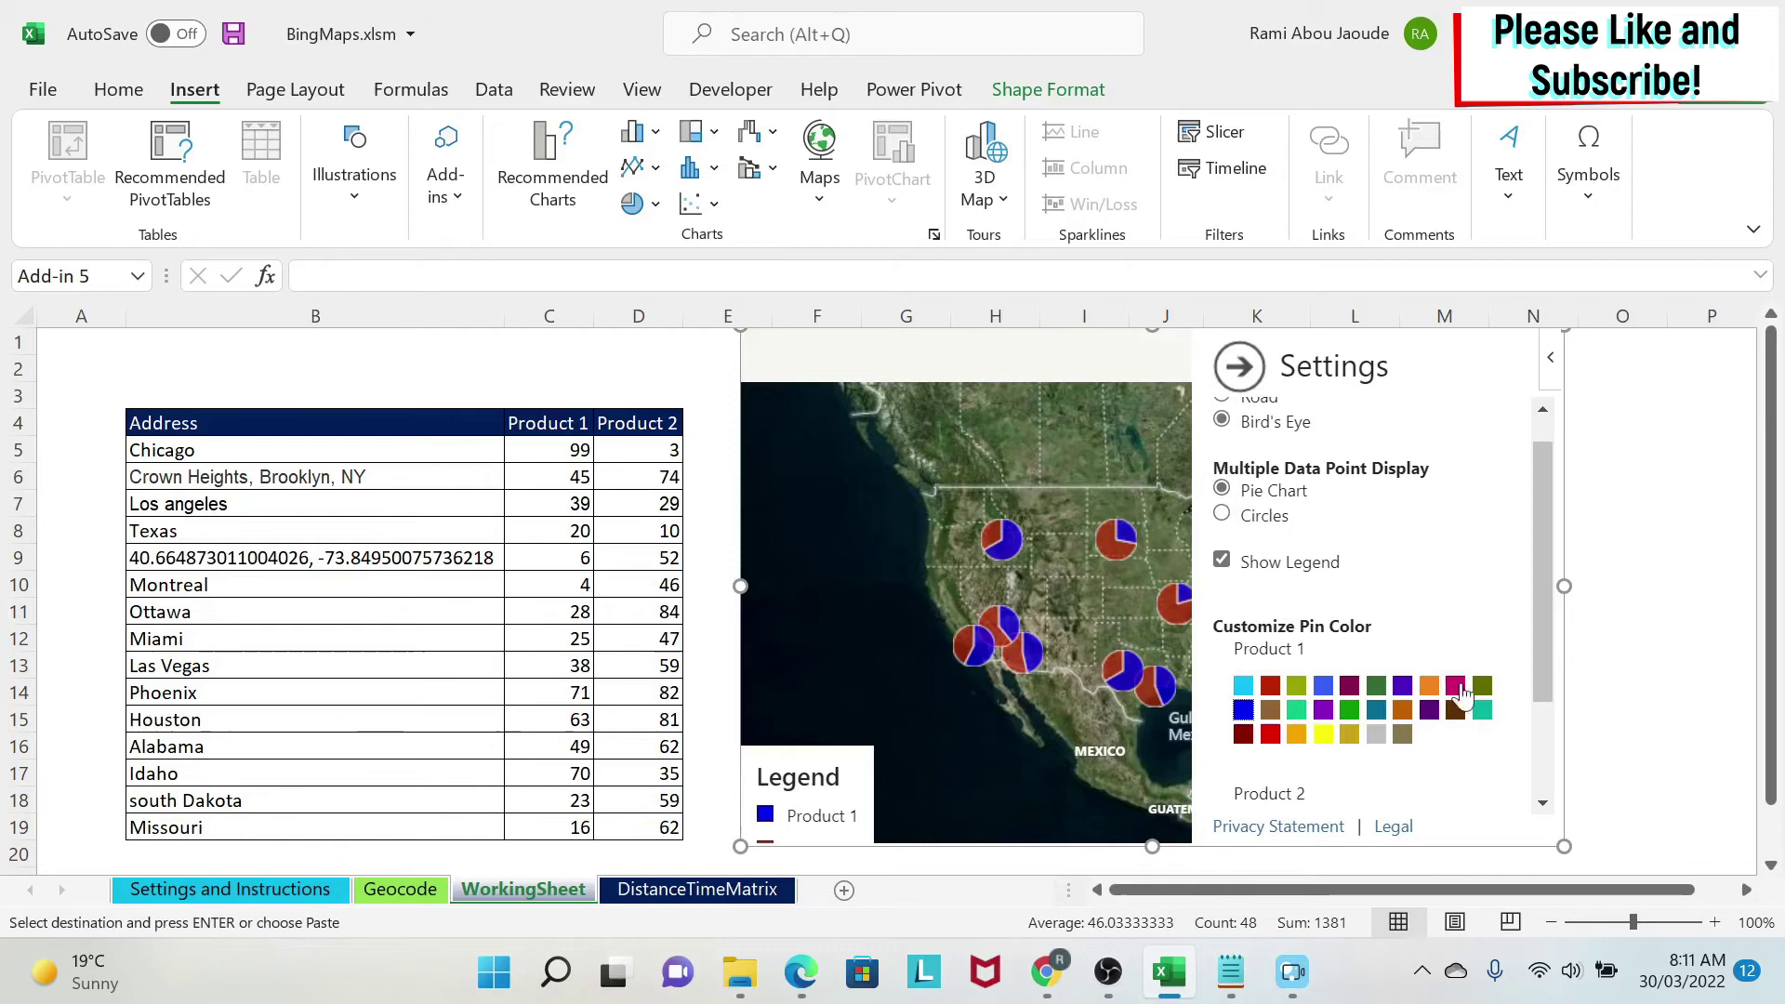
left_click_drag(1547, 614, 1546, 720)
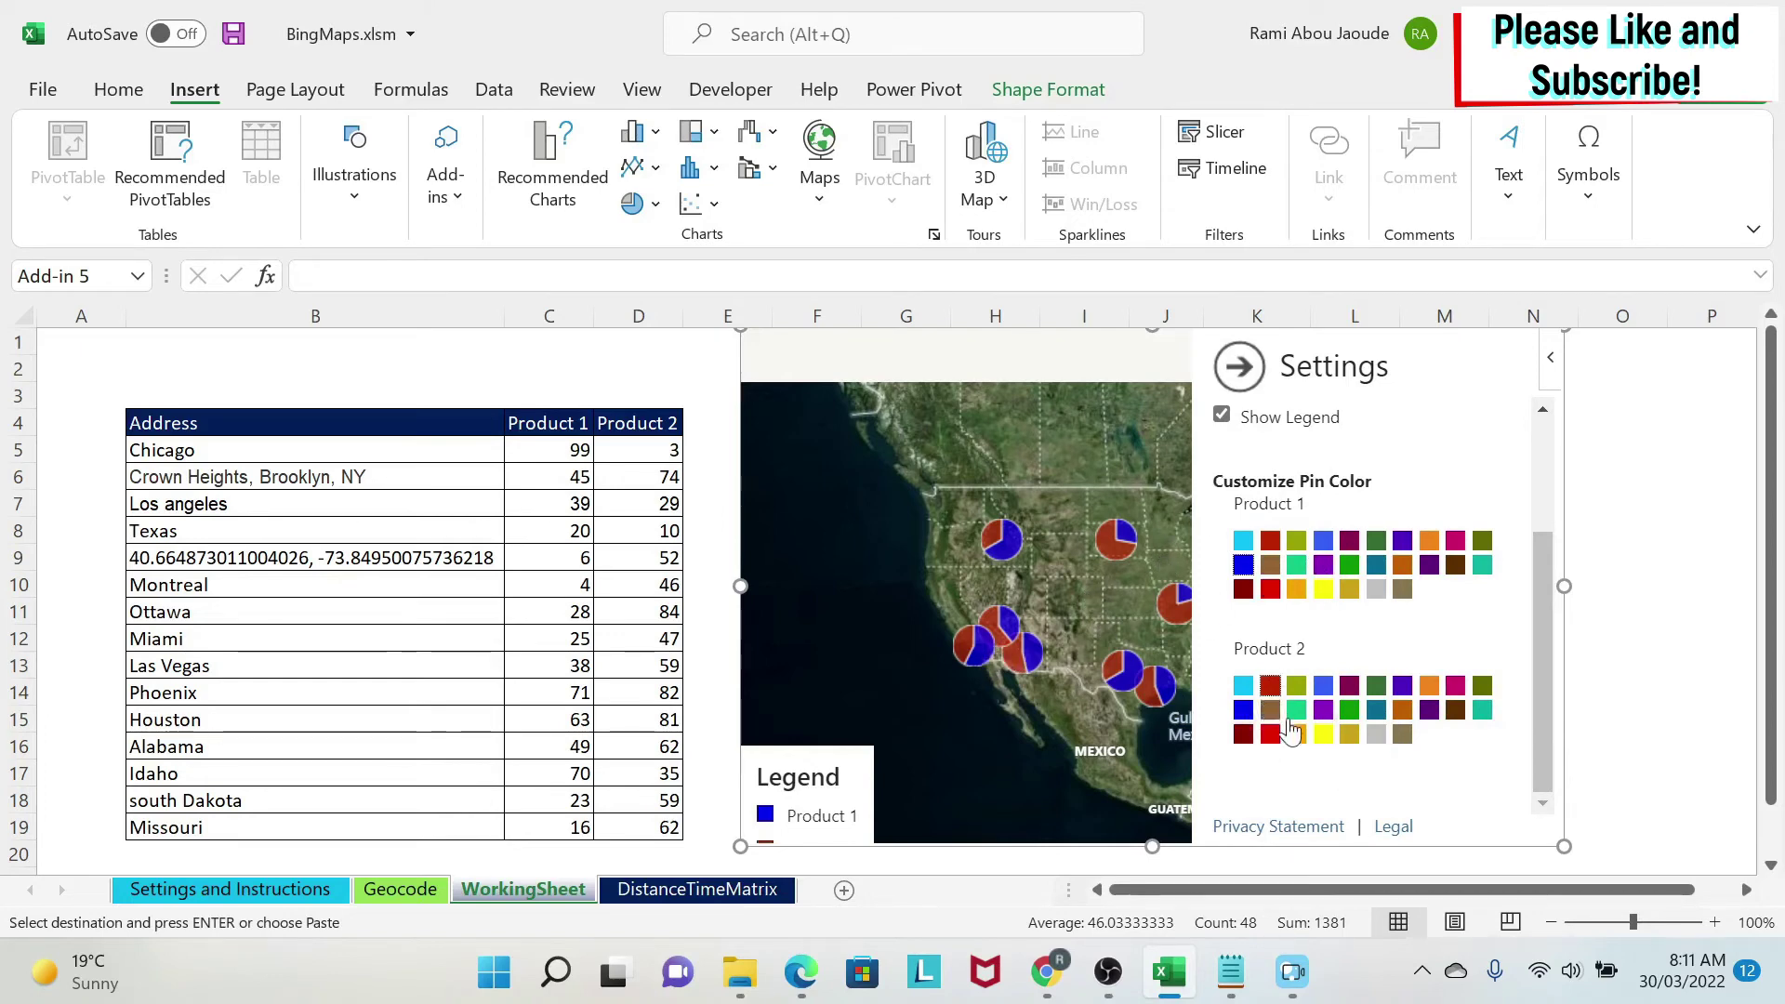
left_click(1377, 711)
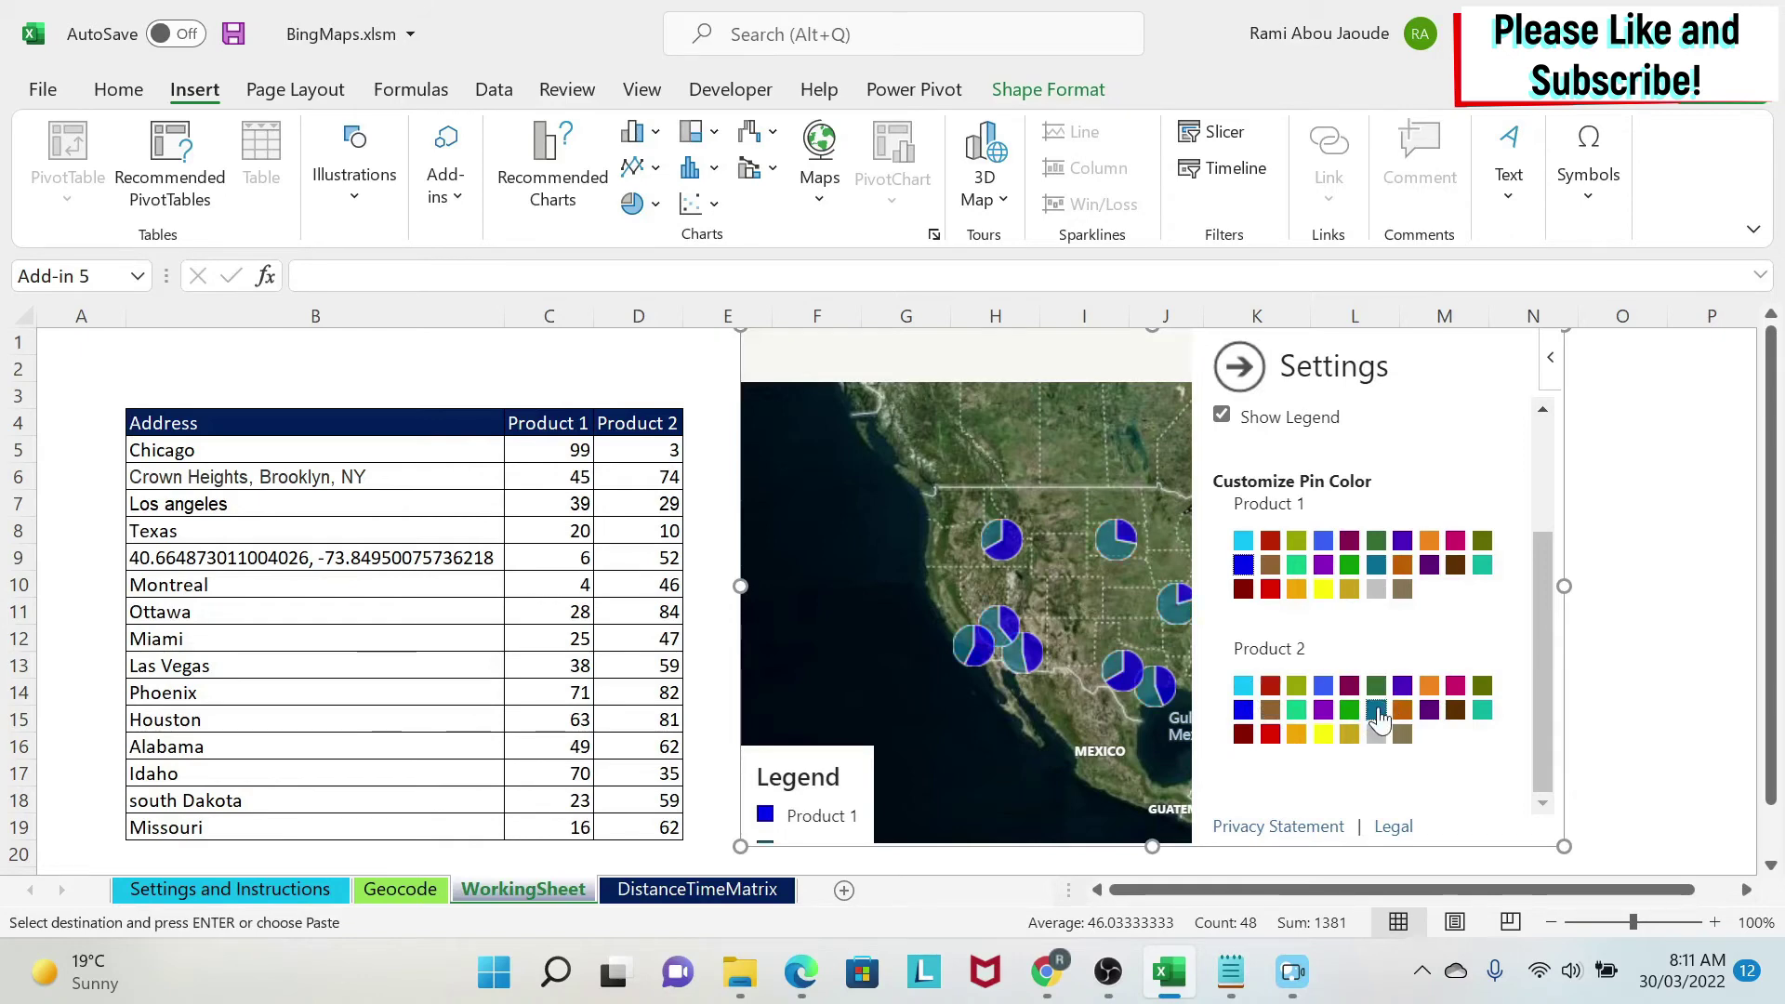
left_click(1297, 737)
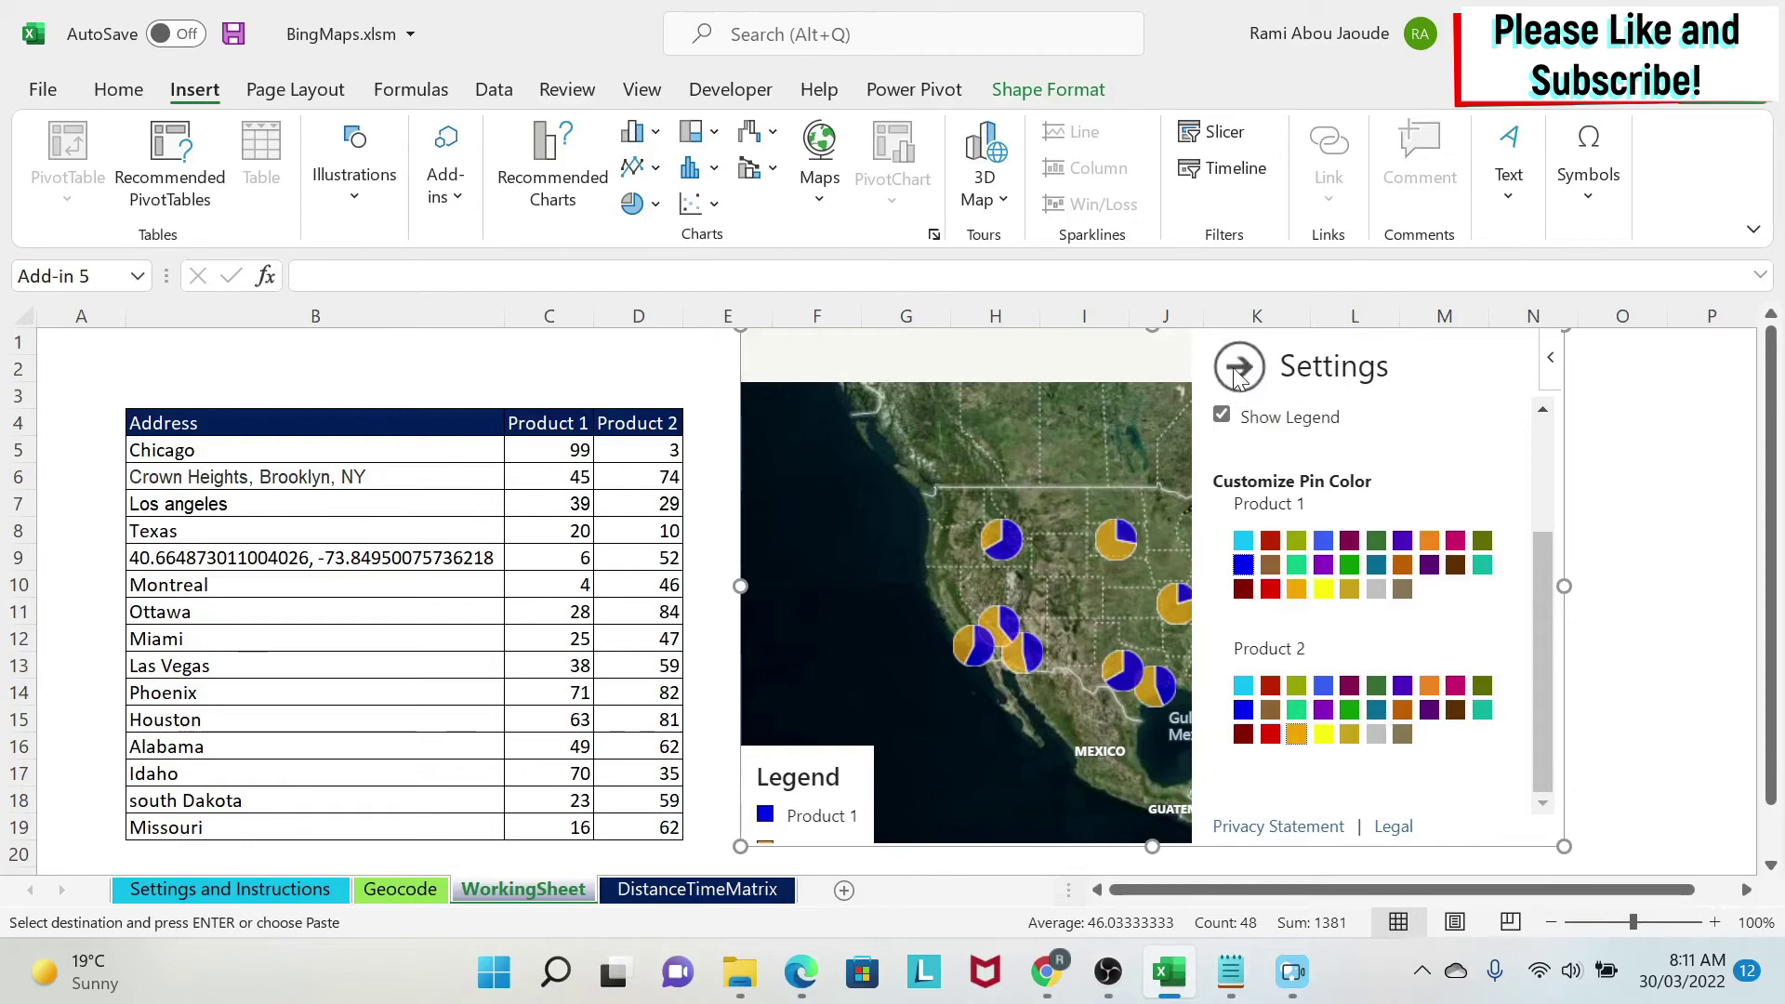
left_click(1235, 376)
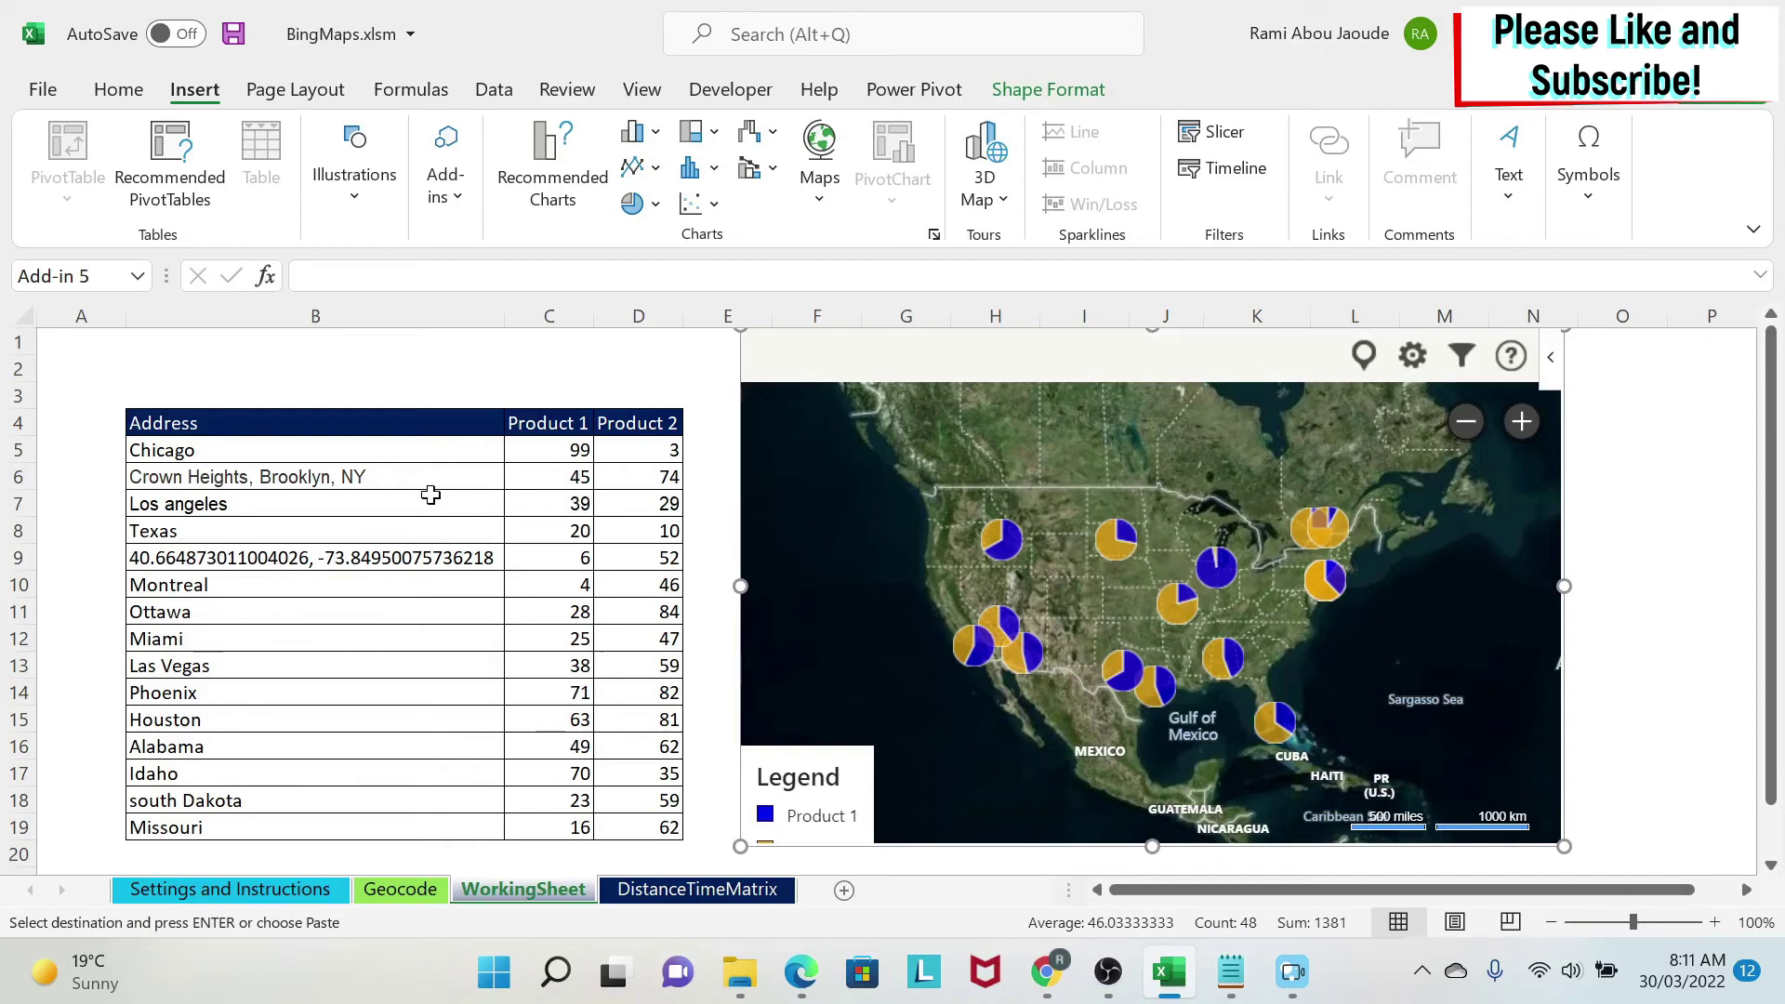
left_click(293, 472)
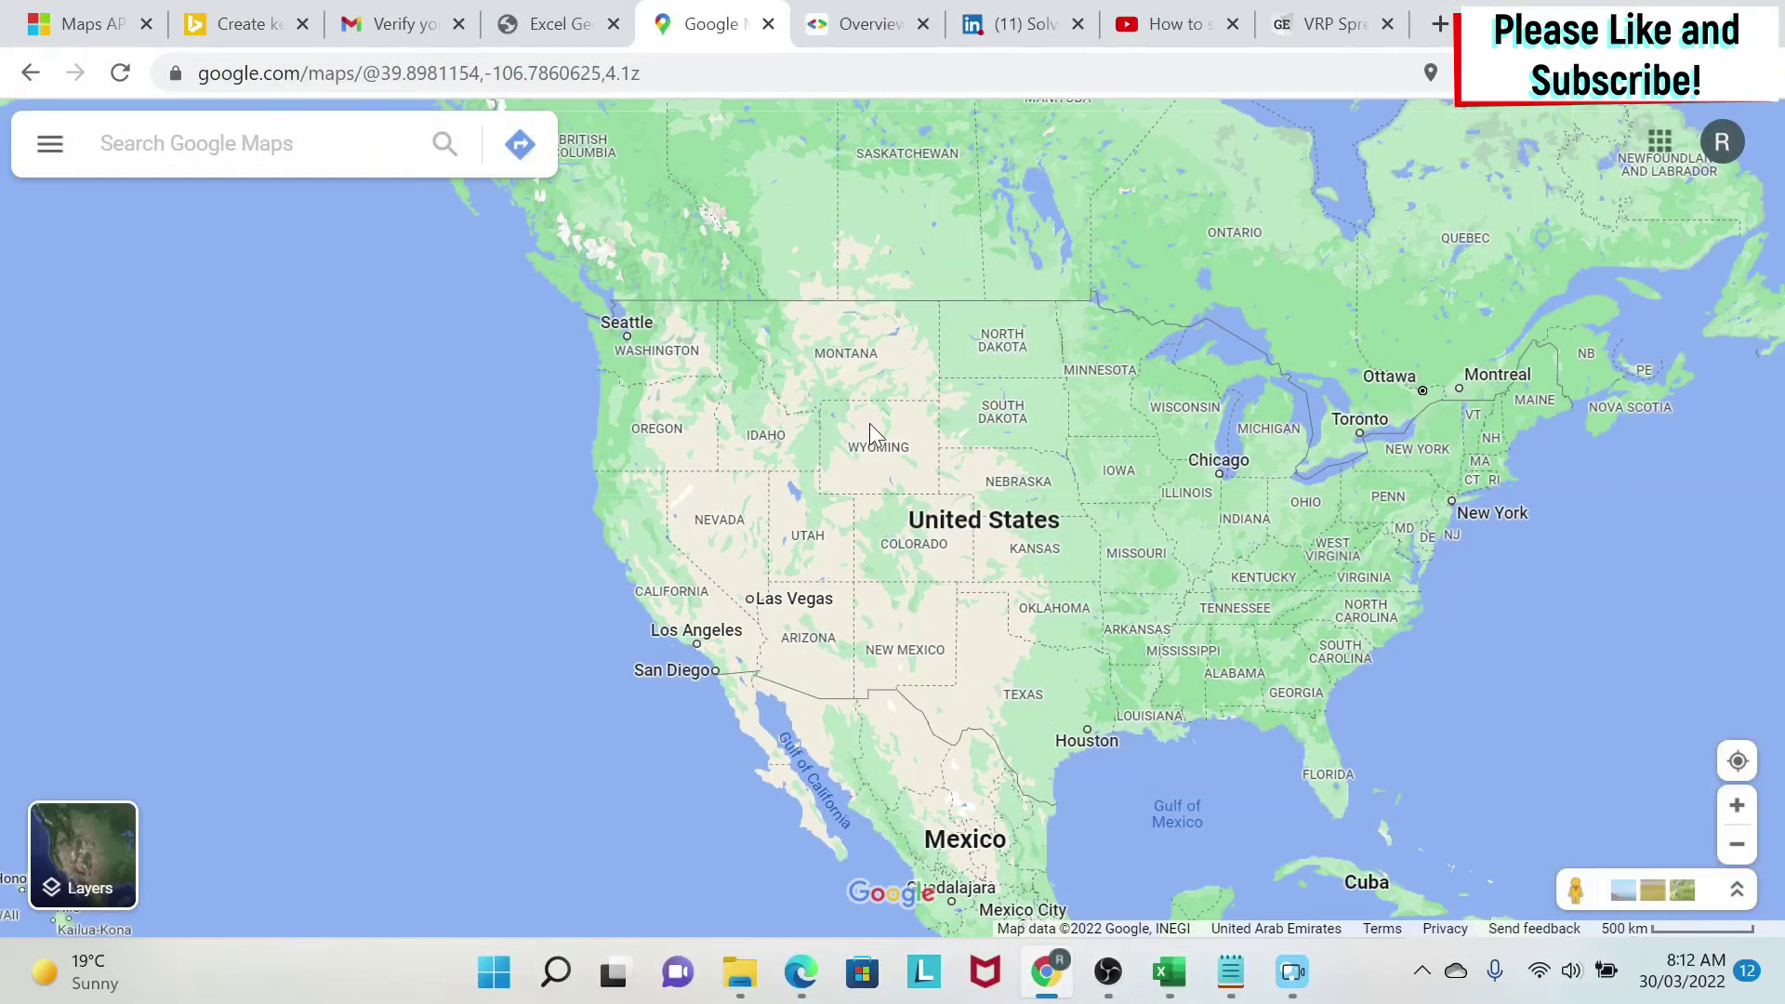
- Zoom Google Maps into Wyoming and drop a pin near Worland showing 43.998271, -108.024415
scroll(871, 425, "up", 5)
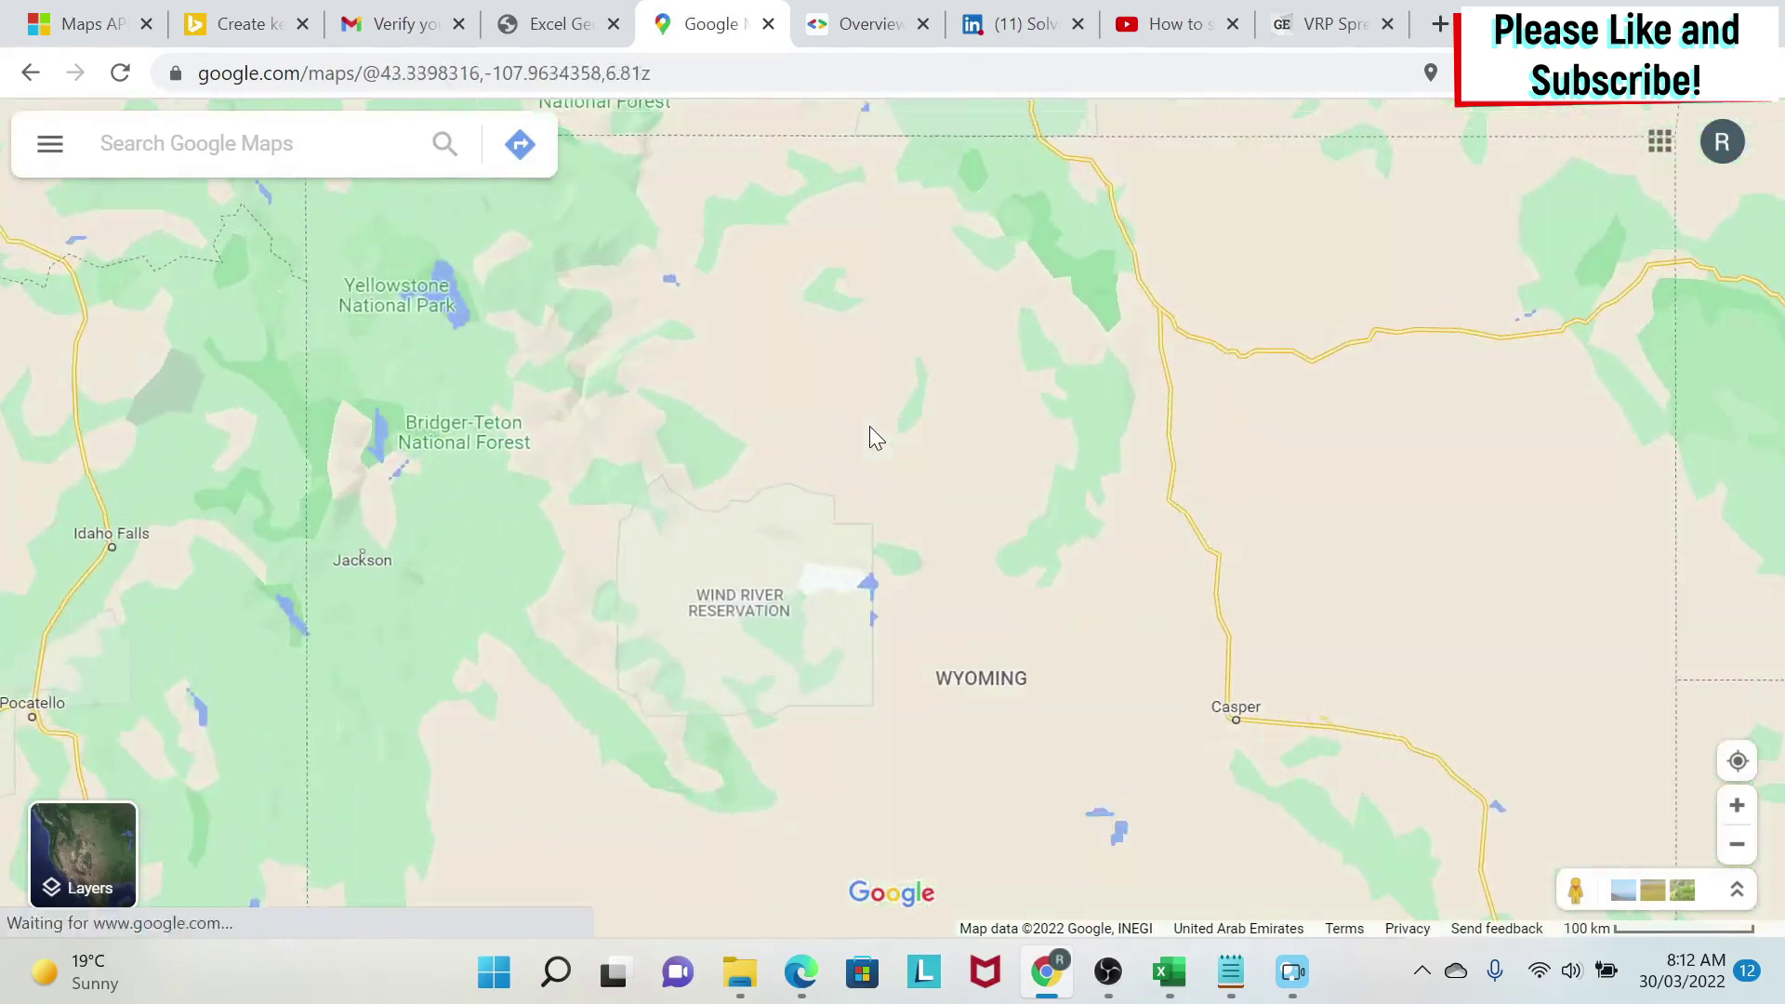
scroll(871, 427, "up", 3)
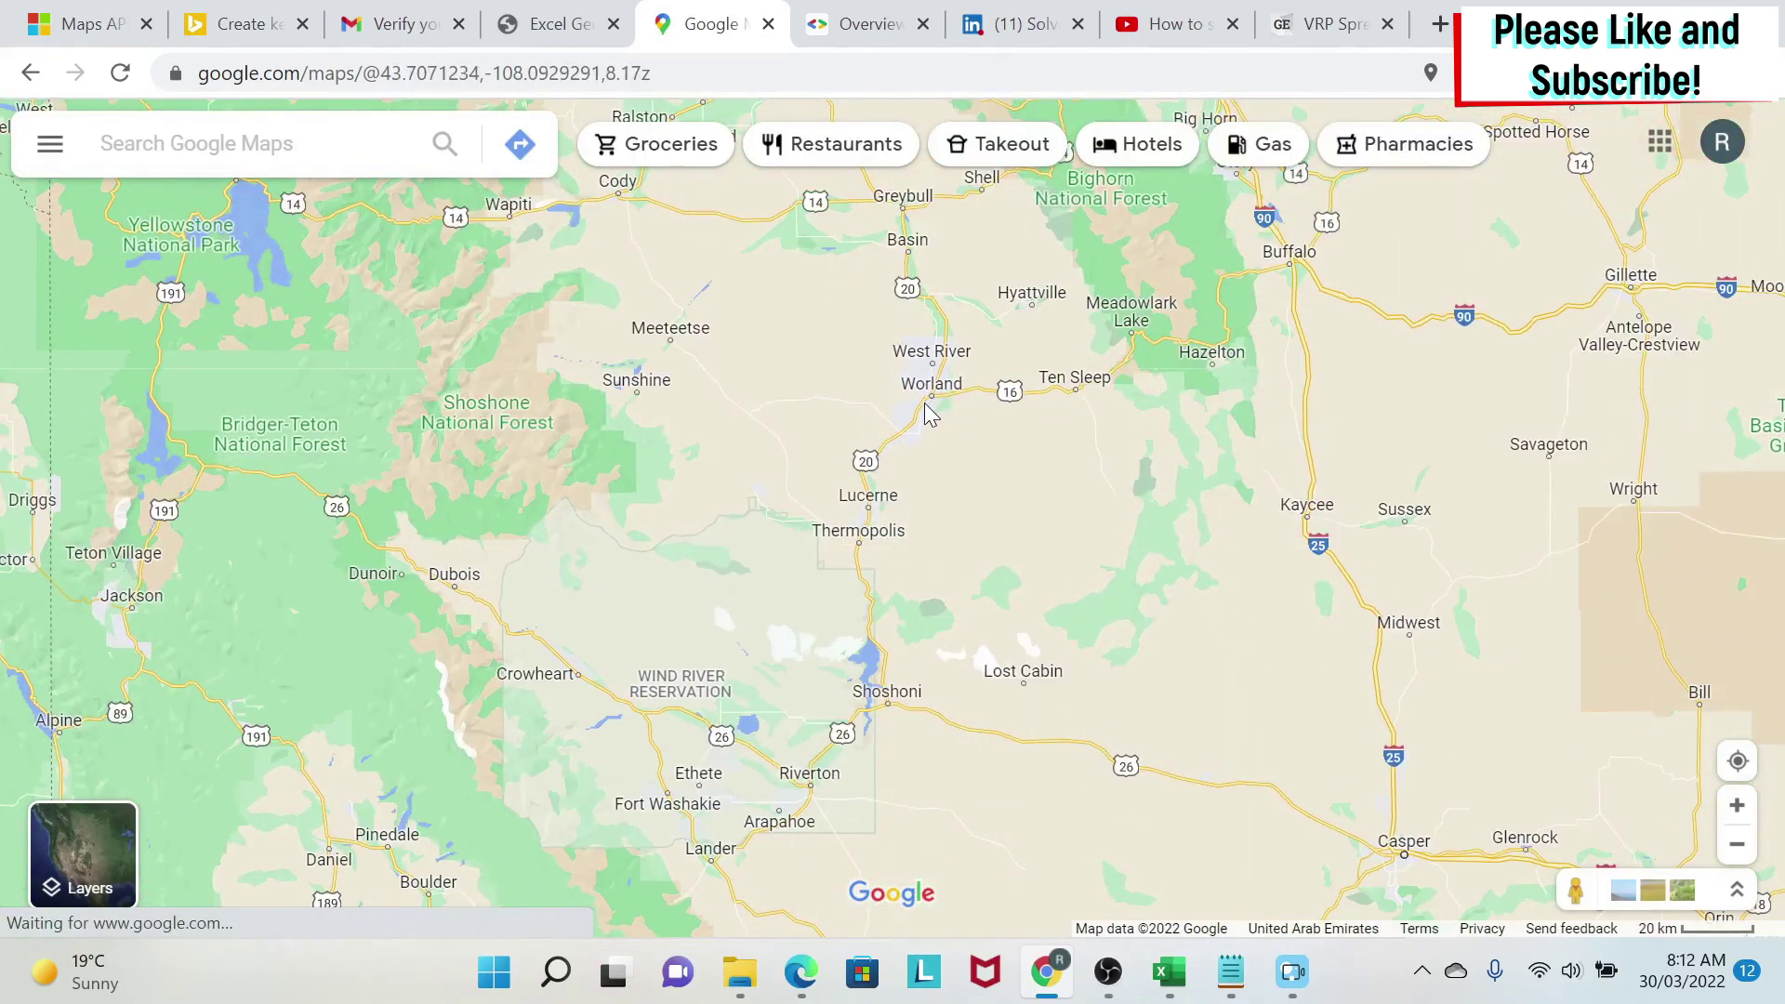
left_click(911, 409)
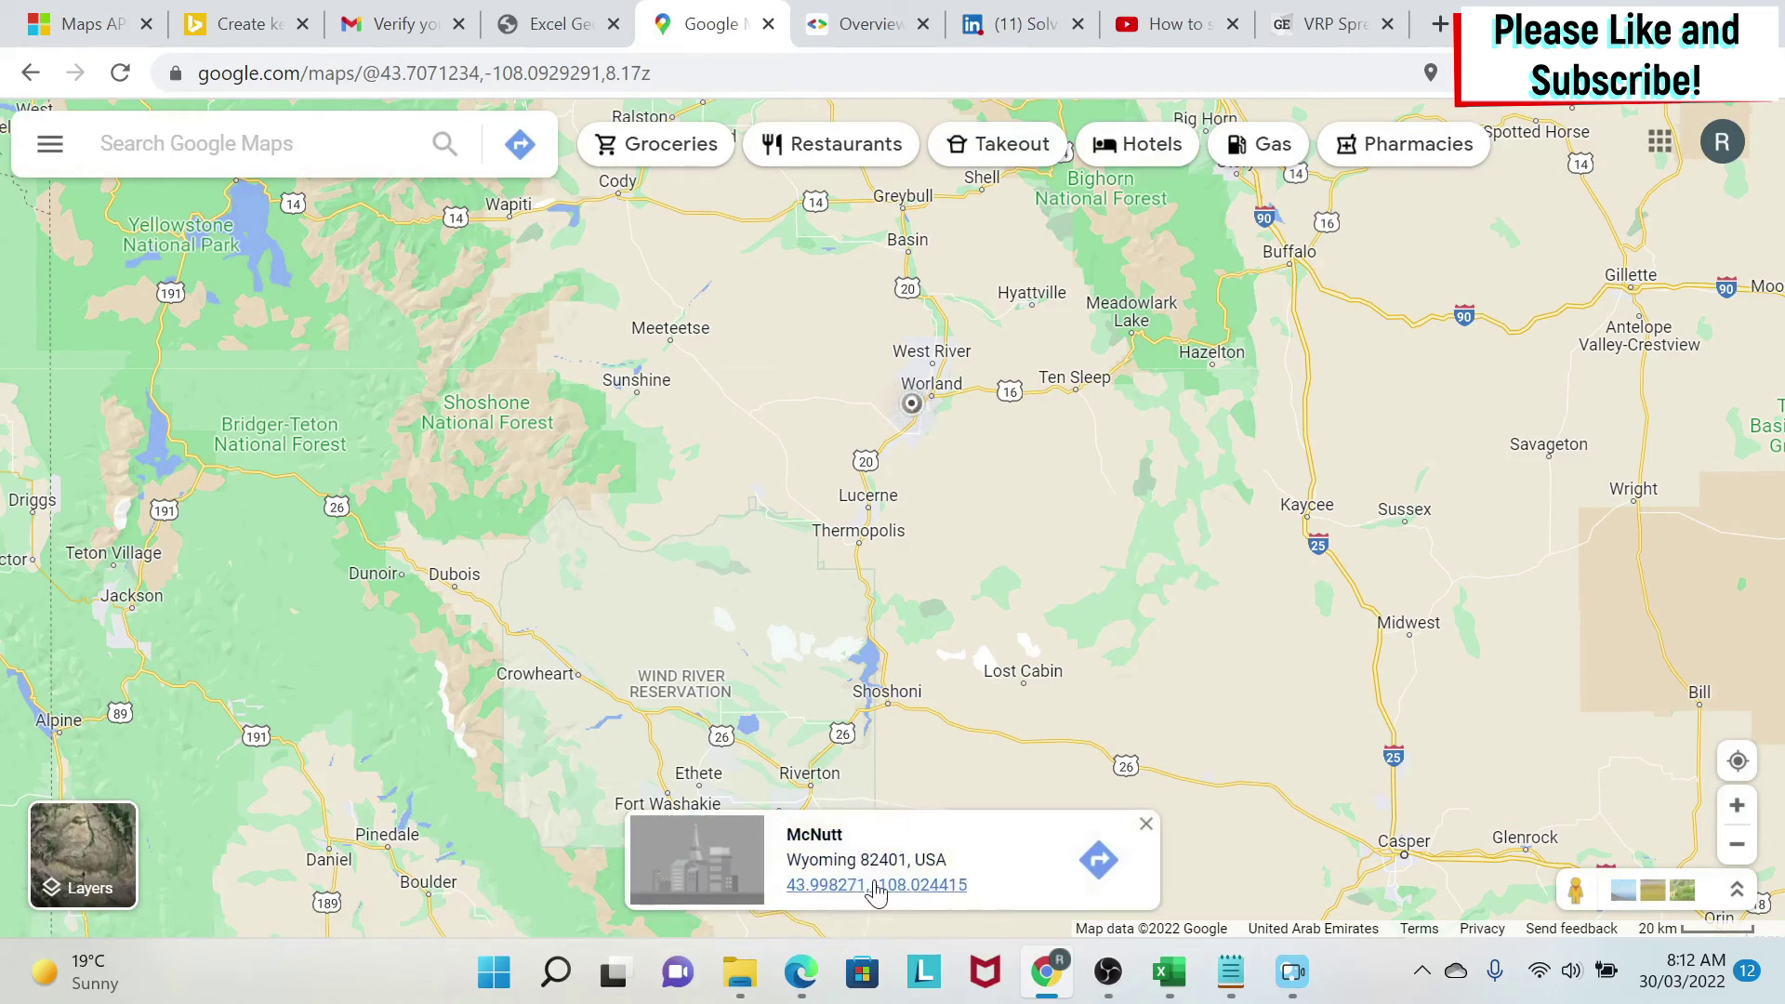
- On the Geocode sheet, clear A13:C16, re-geocode all four rows, and open Chicago's G13 map link
left_click(1170, 972)
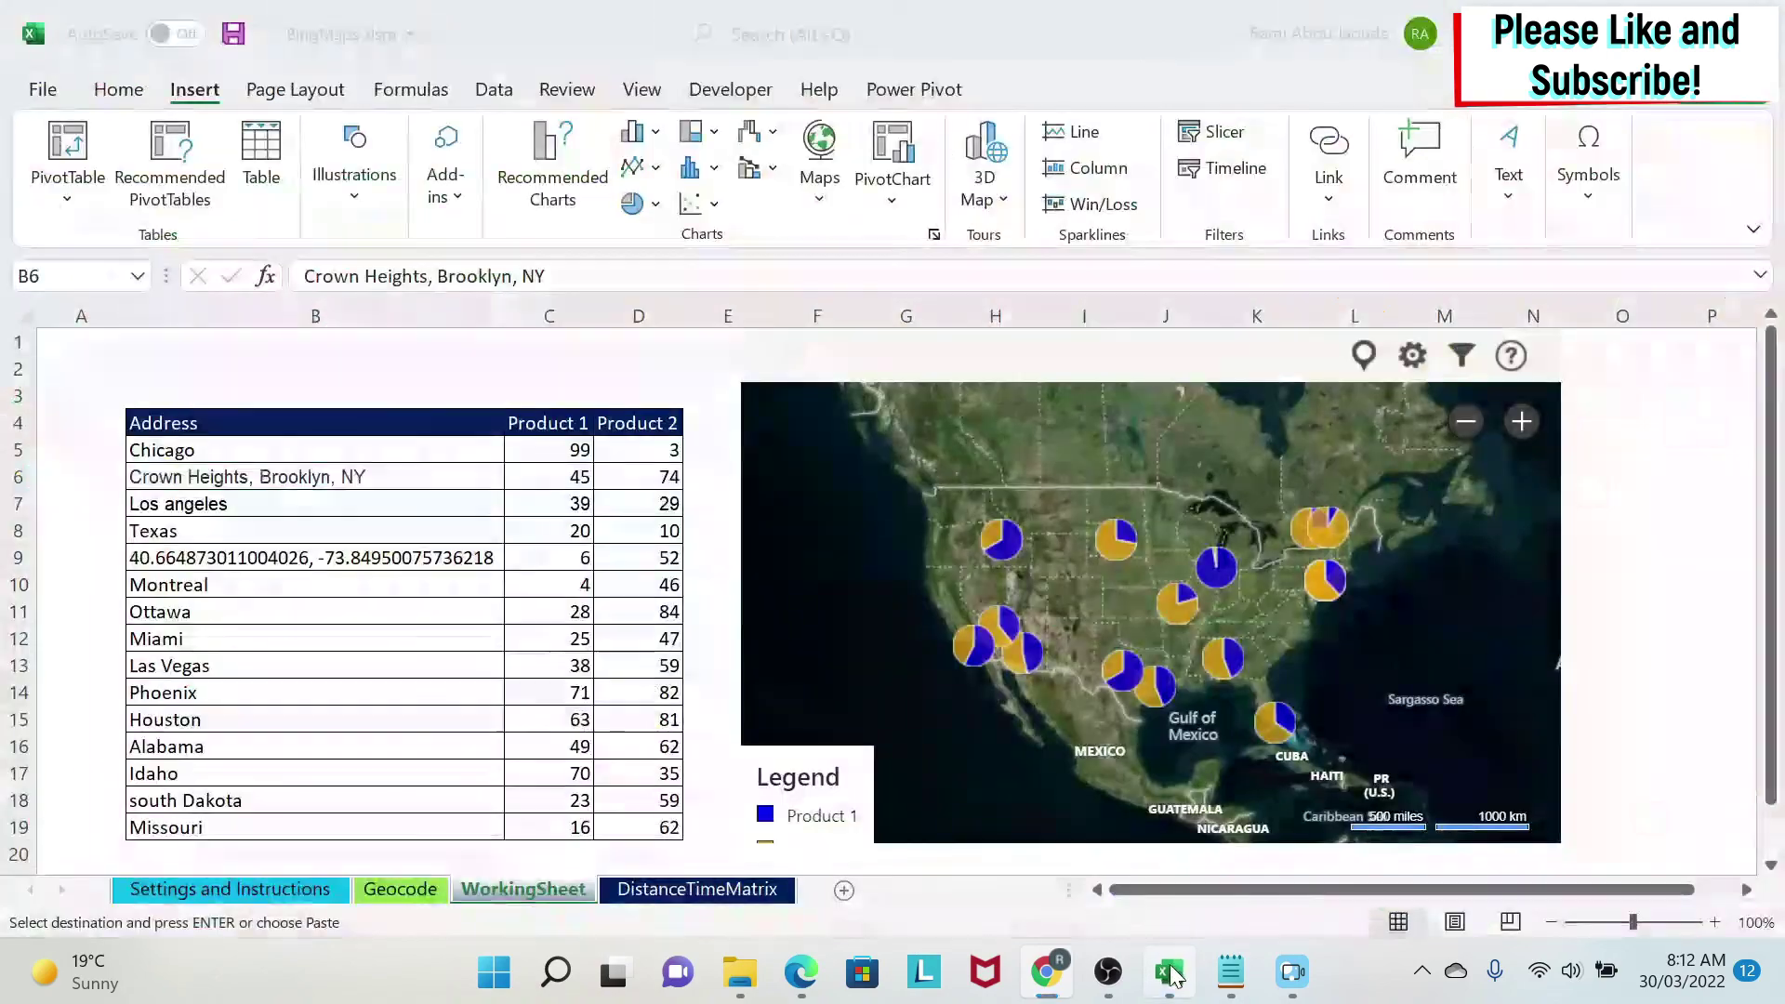
left_click(406, 890)
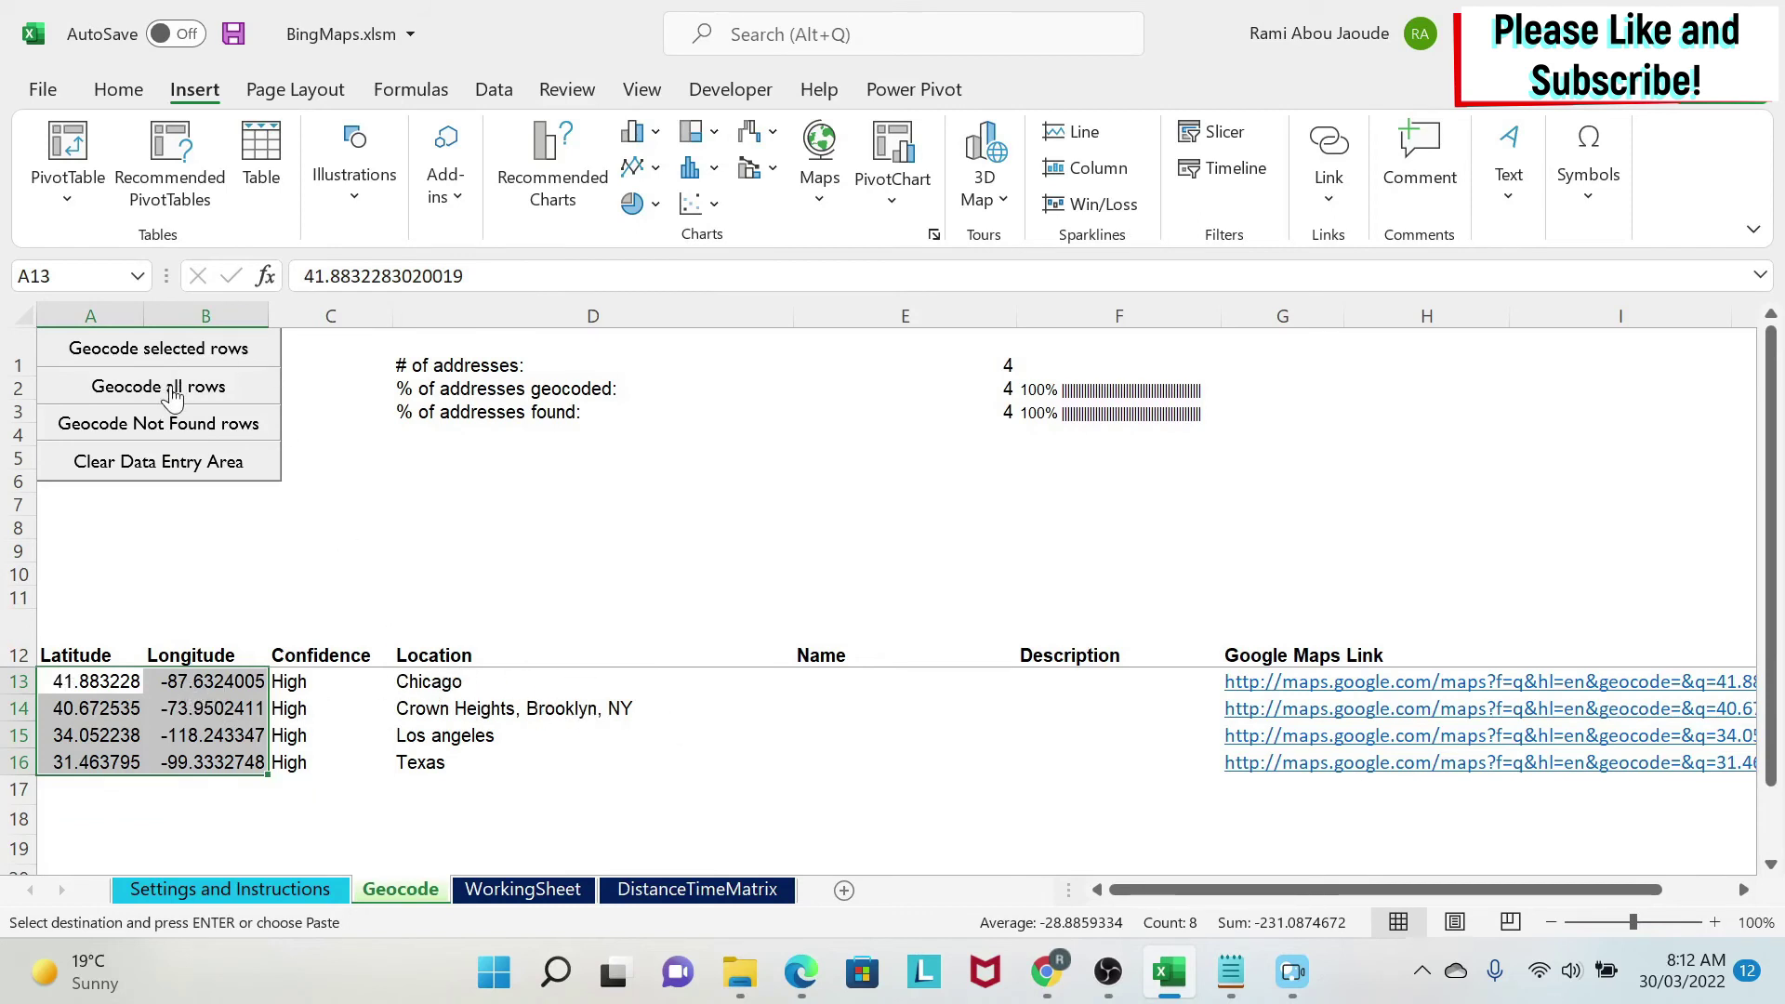
left_click_drag(92, 684, 220, 765)
key("Delete")
key("Right")
key("Right")
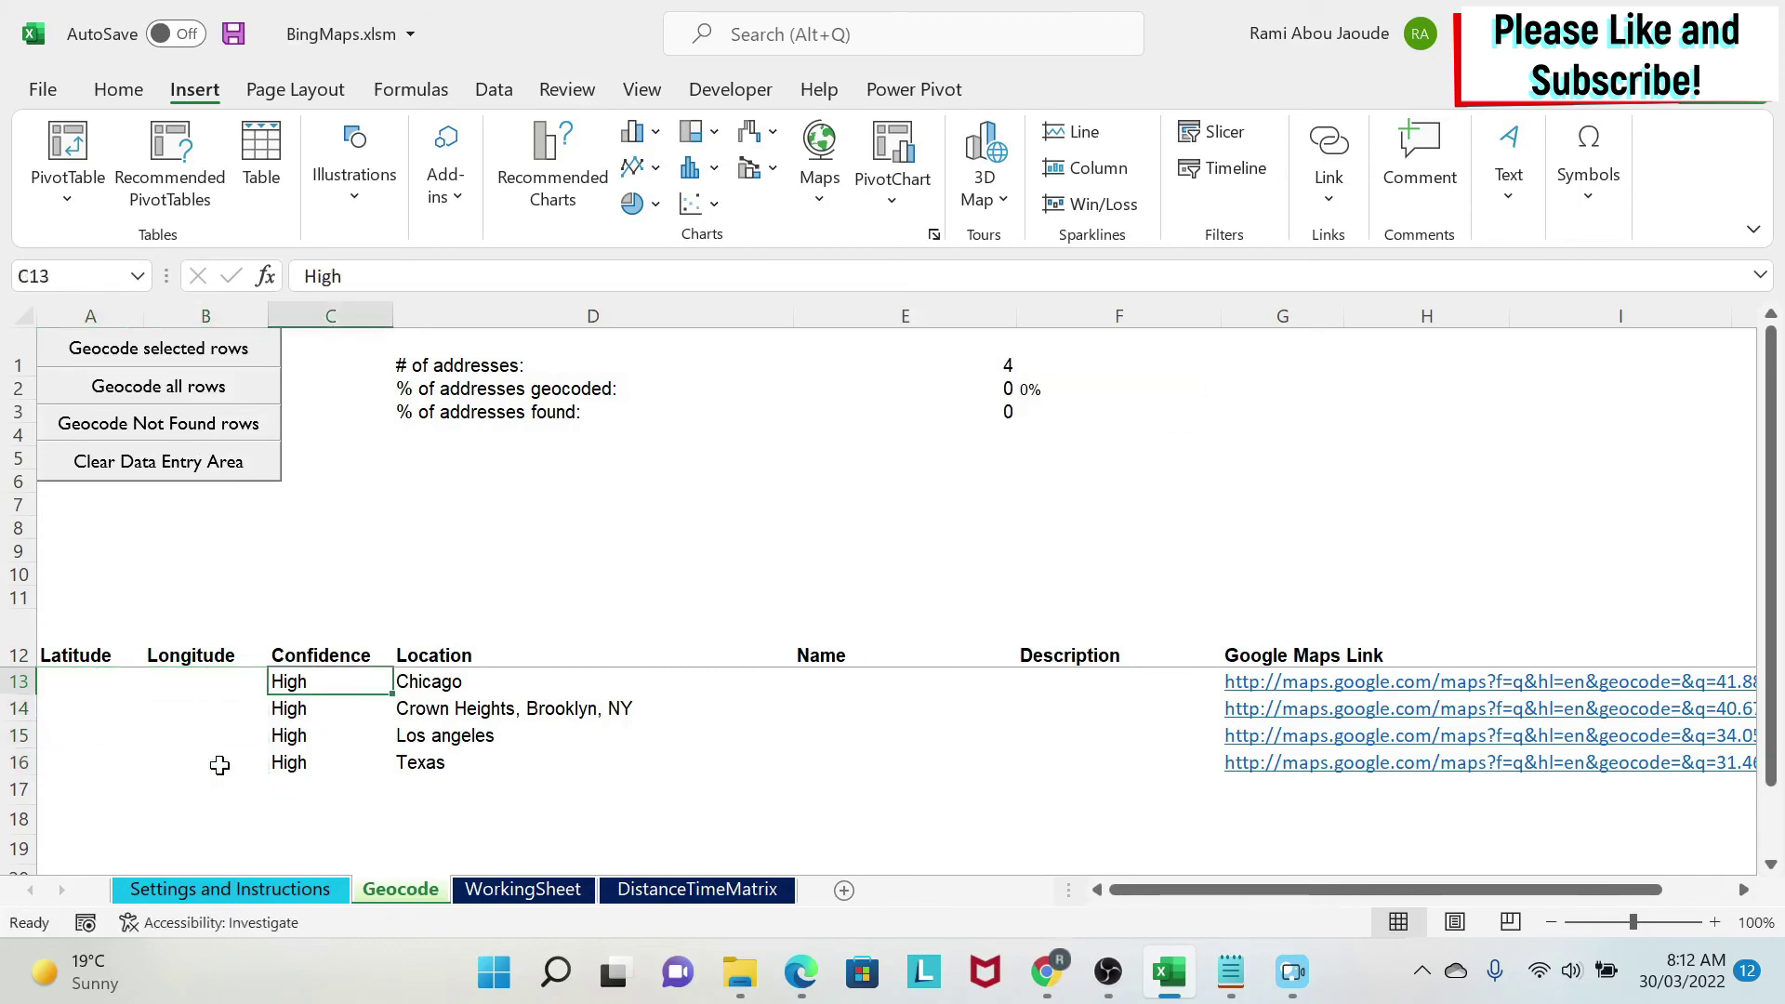
key("shift+Down")
key("shift+Down")
key("shift+Down")
key("Delete")
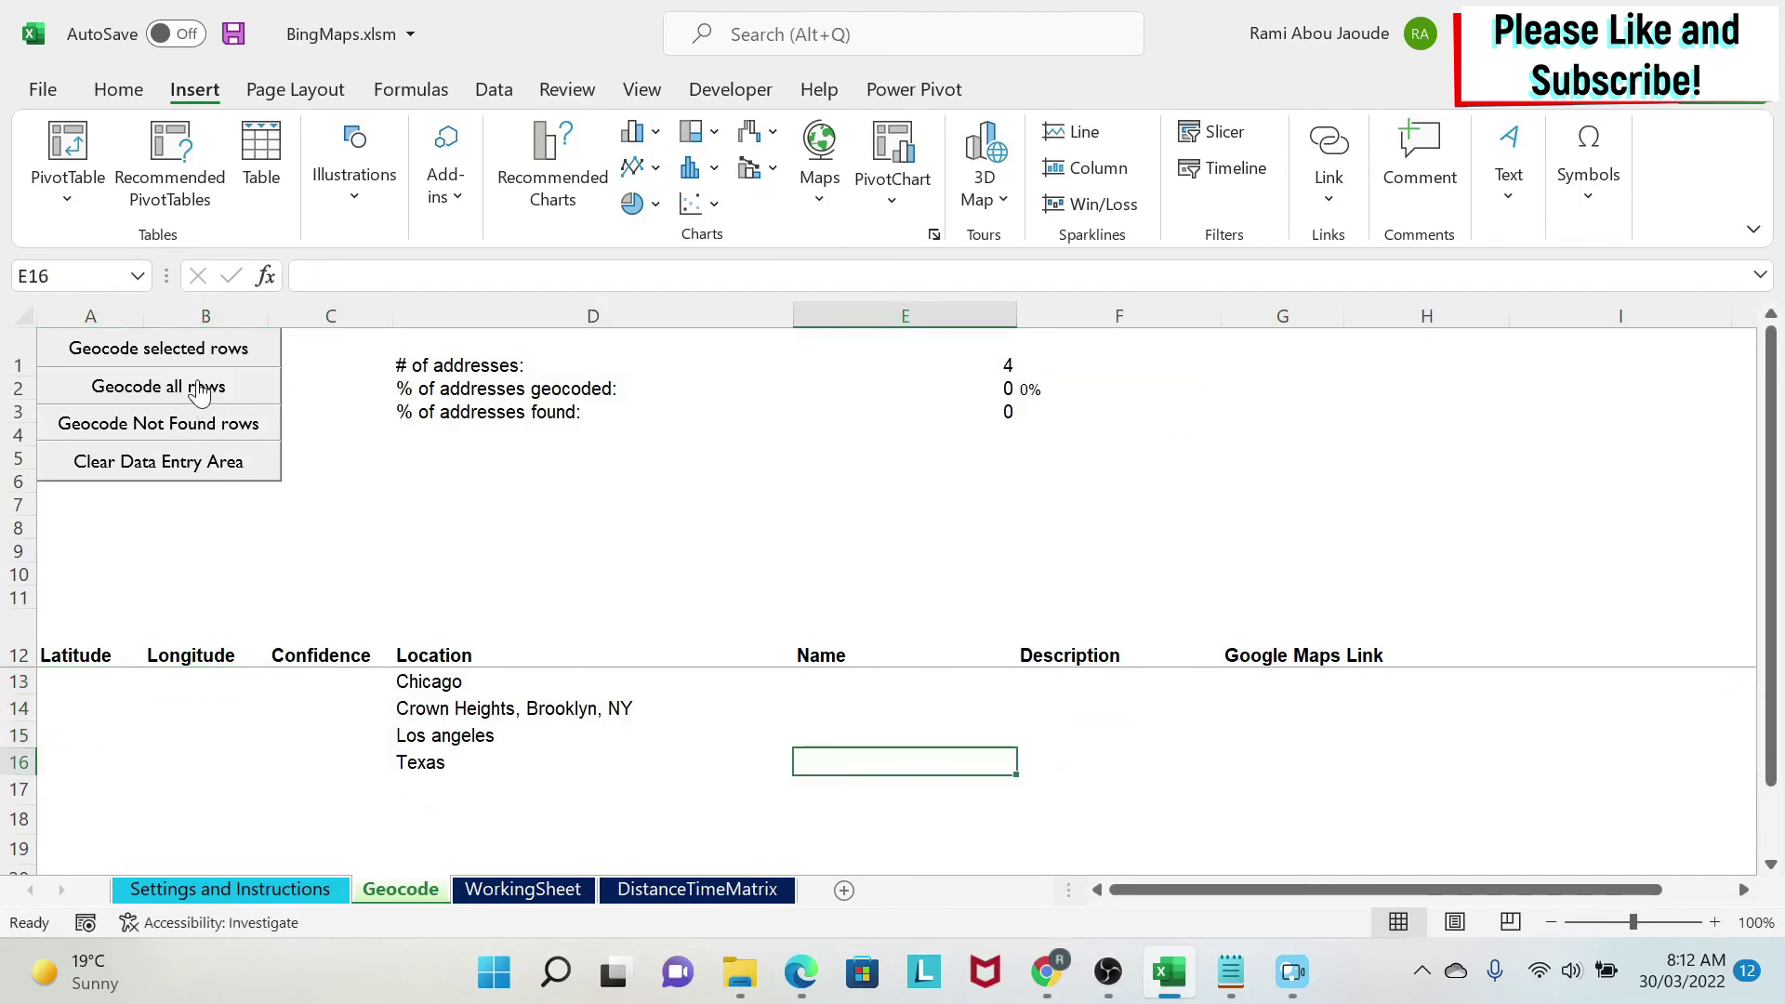
left_click(198, 389)
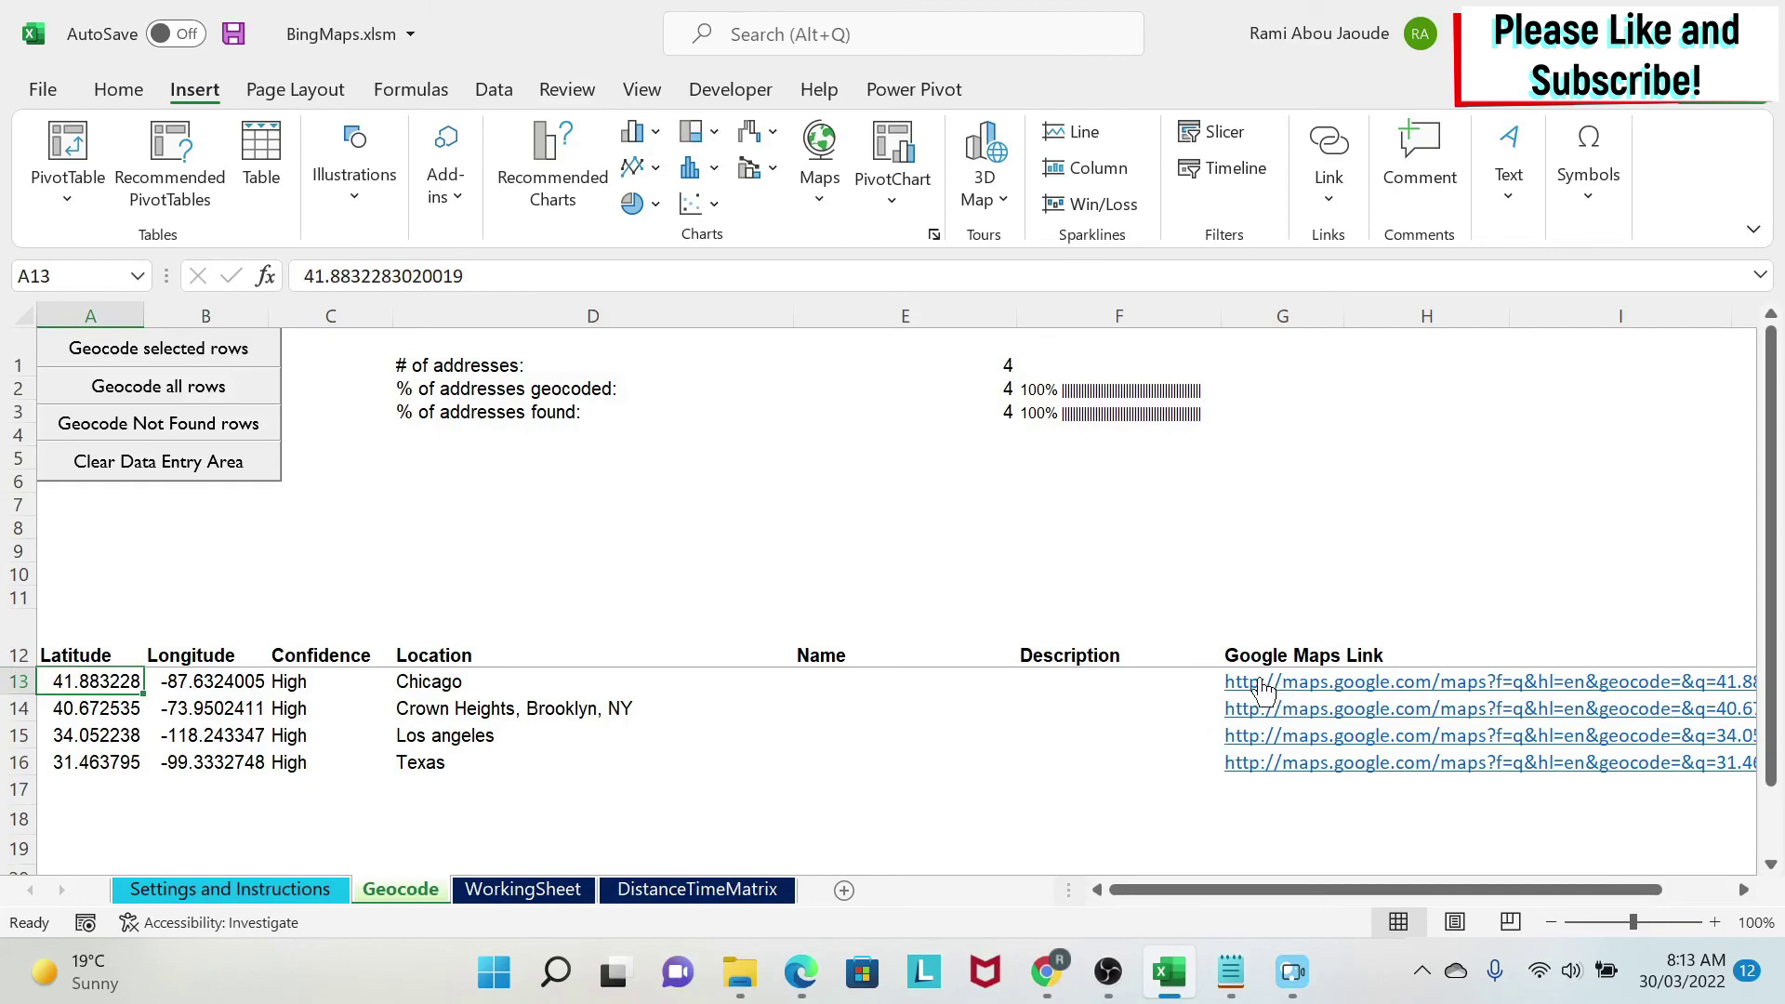
left_click(1257, 688)
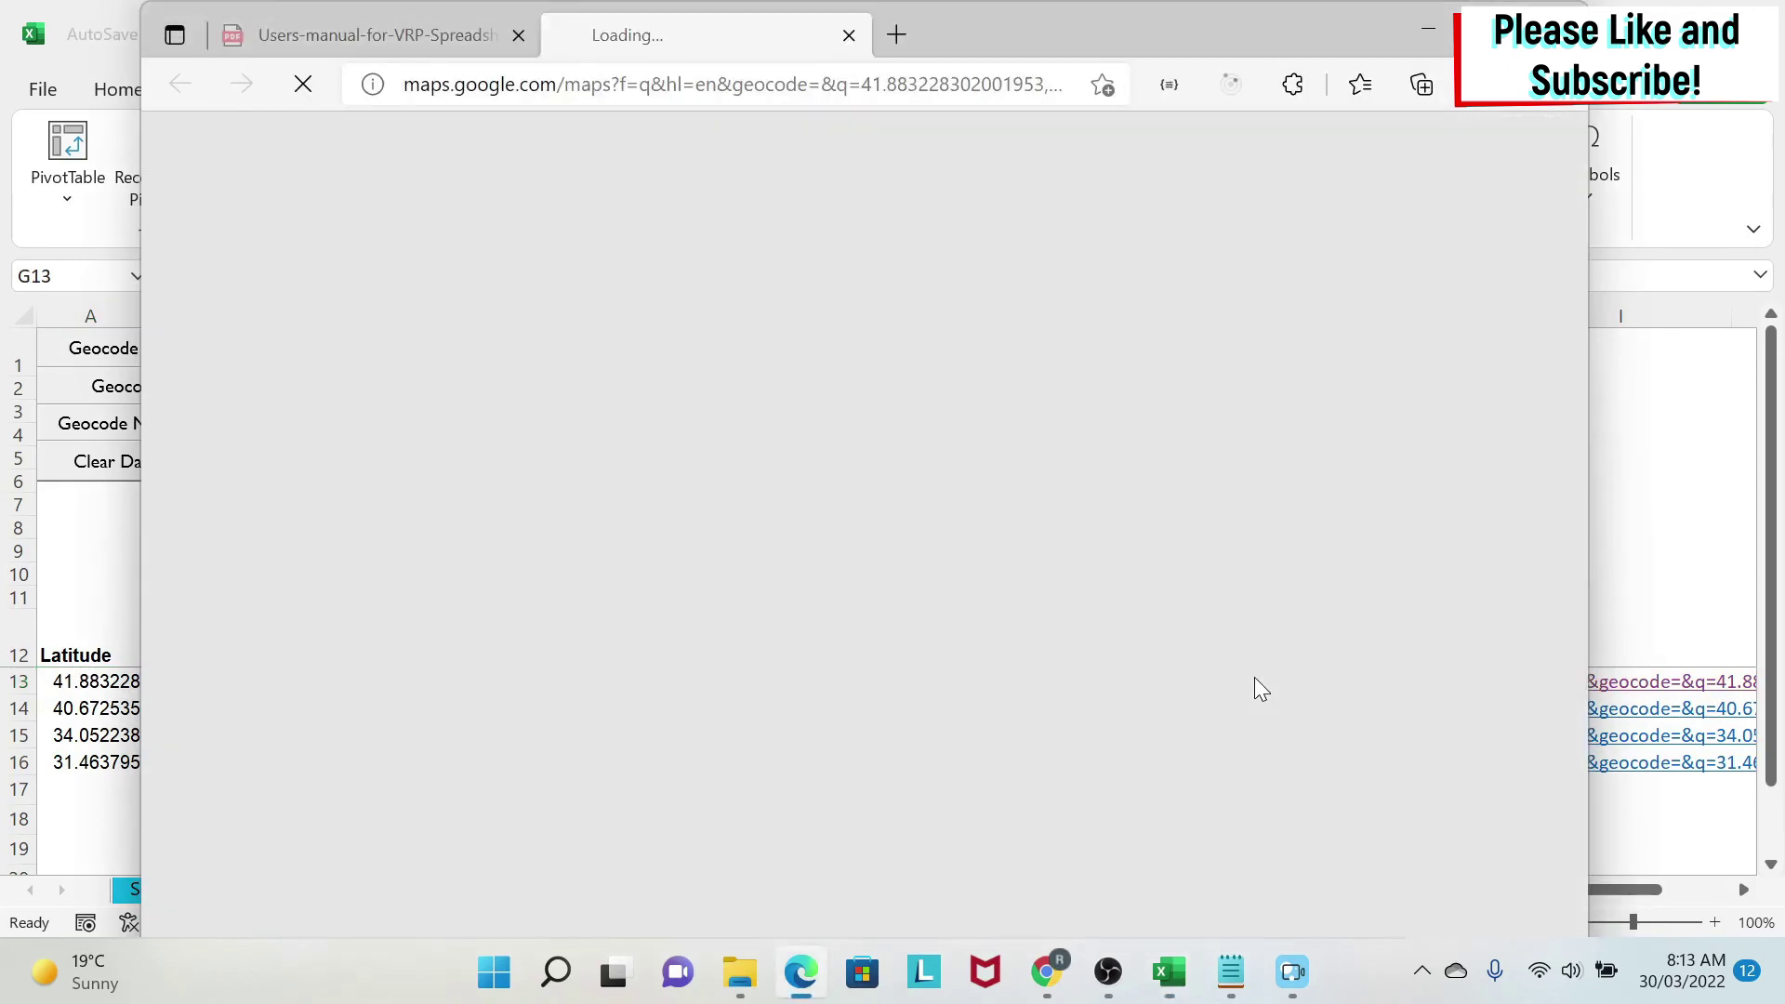